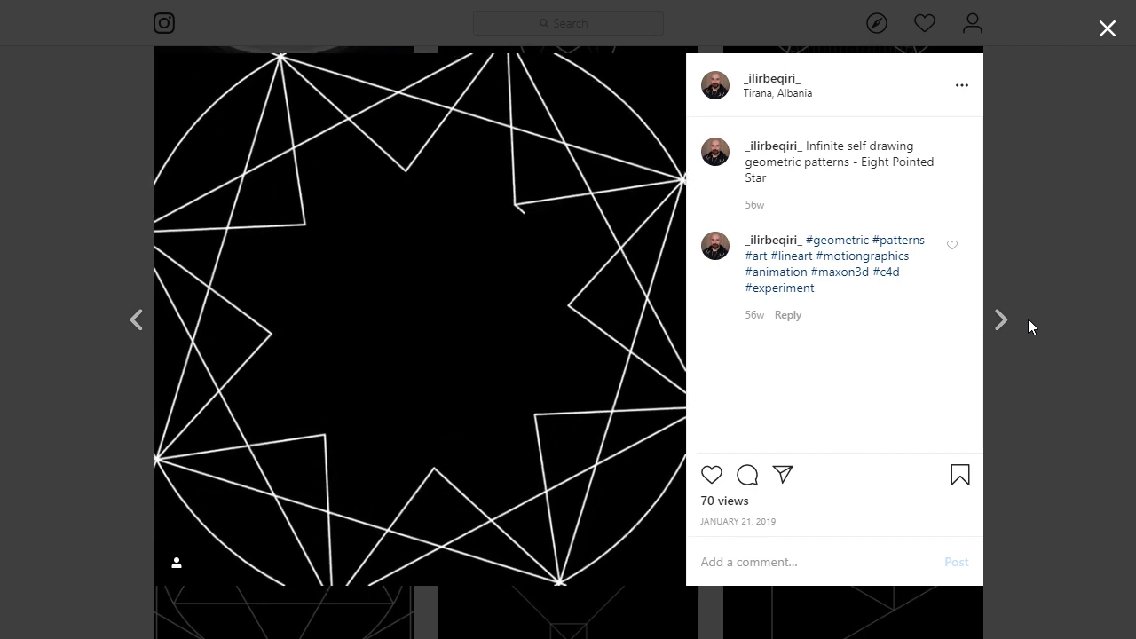
Step: View the next geometric pattern post in the Instagram gallery
left_click(1000, 319)
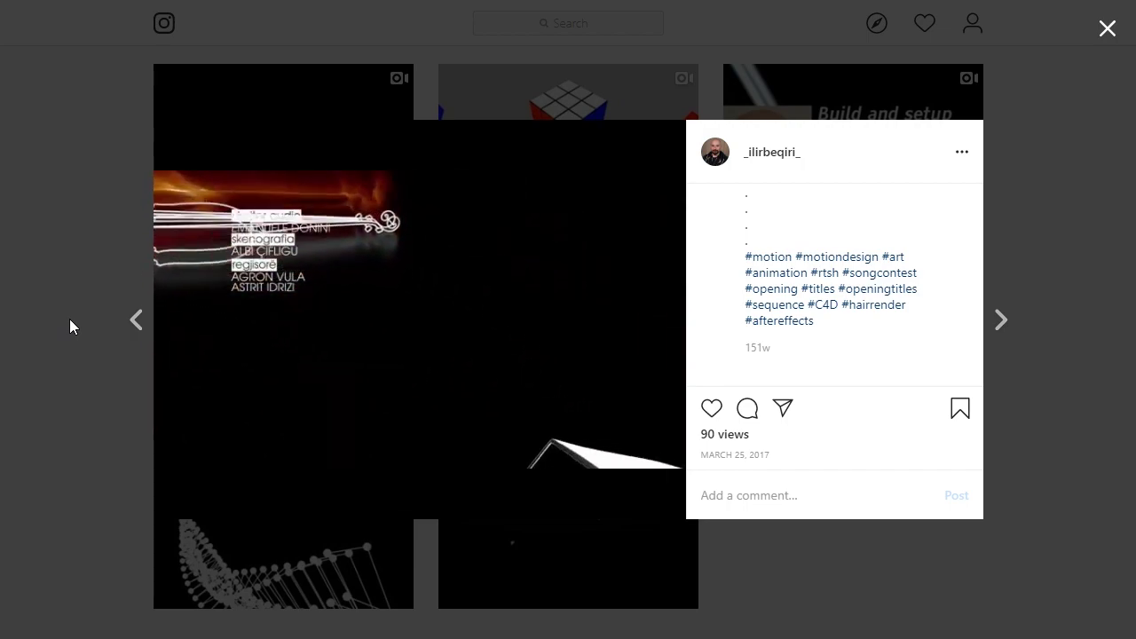
Step: Draw three wavy, roughly parallel freehand splines across the Perspective view with the Sketch tool
key("shift+c")
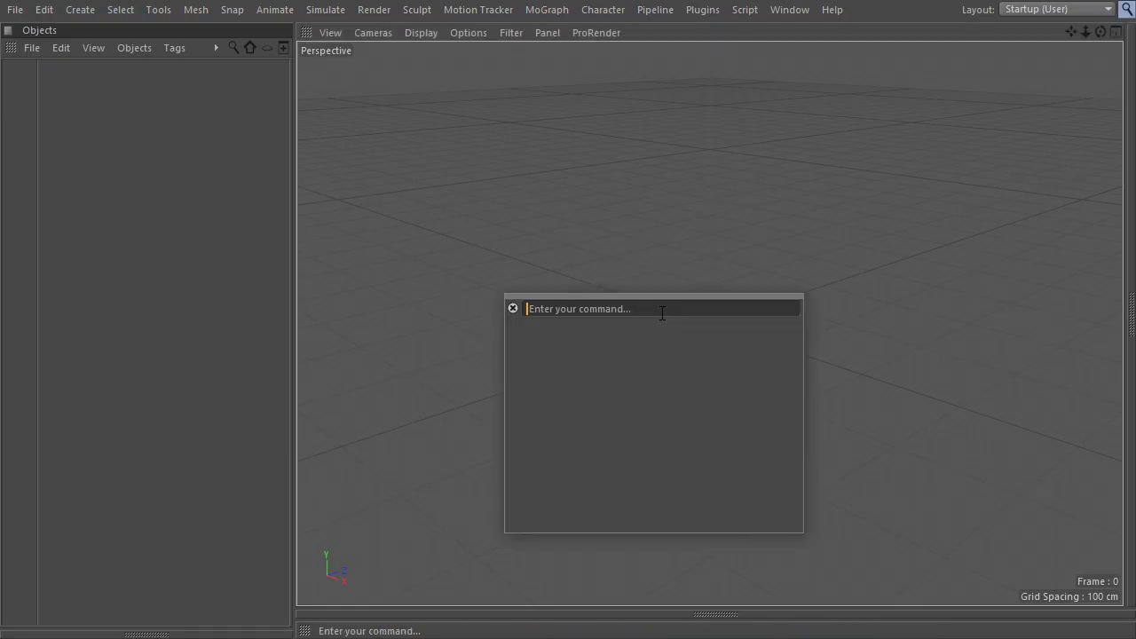
type("sketch")
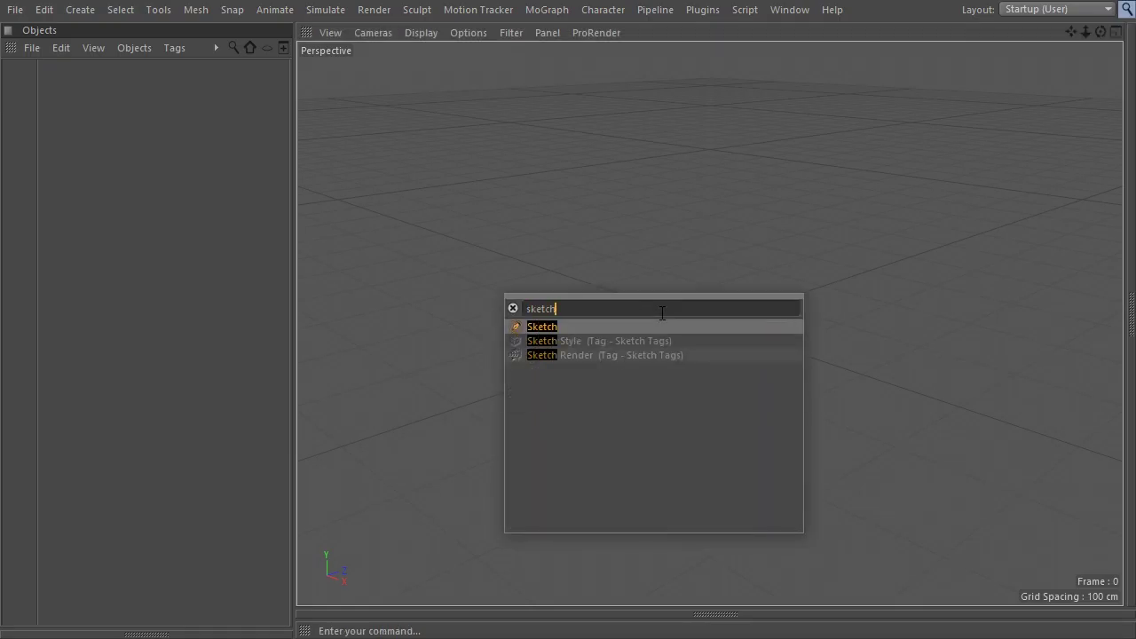
left_click_drag(581, 327, 583, 329)
mouse_move(442, 338)
left_mouse_down()
mouse_move(455, 290)
mouse_move(710, 203)
mouse_move(847, 136)
left_mouse_up()
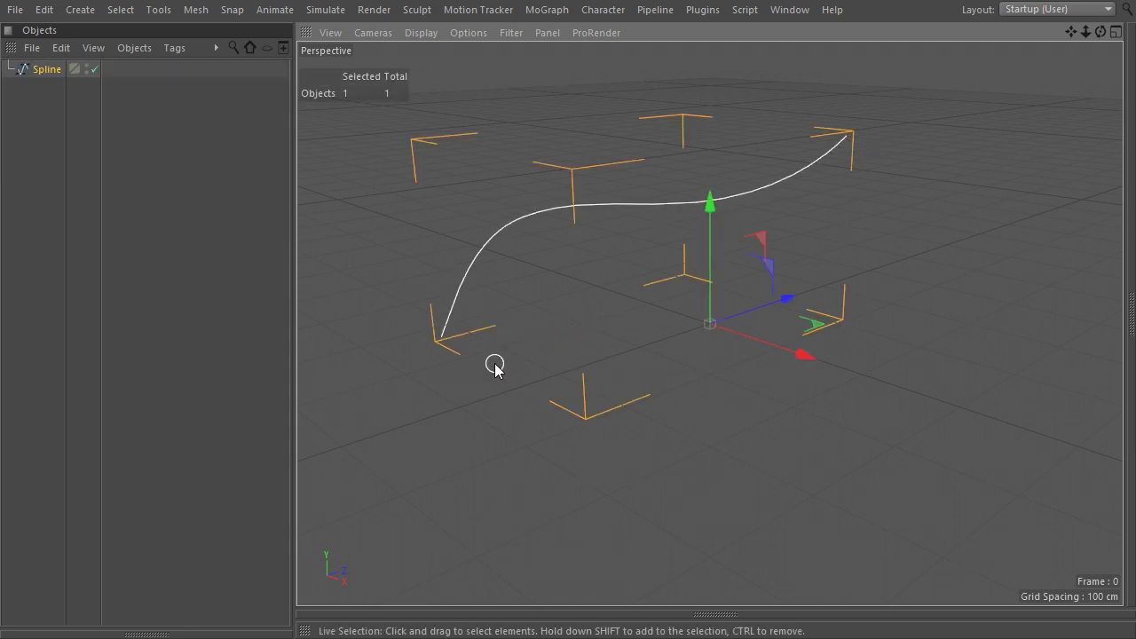
mouse_move(500, 385)
left_mouse_down()
mouse_move(630, 292)
mouse_move(910, 213)
left_mouse_up()
key("space")
left_click(563, 439)
key("space")
left_click_drag(565, 452, 999, 286)
key("space")
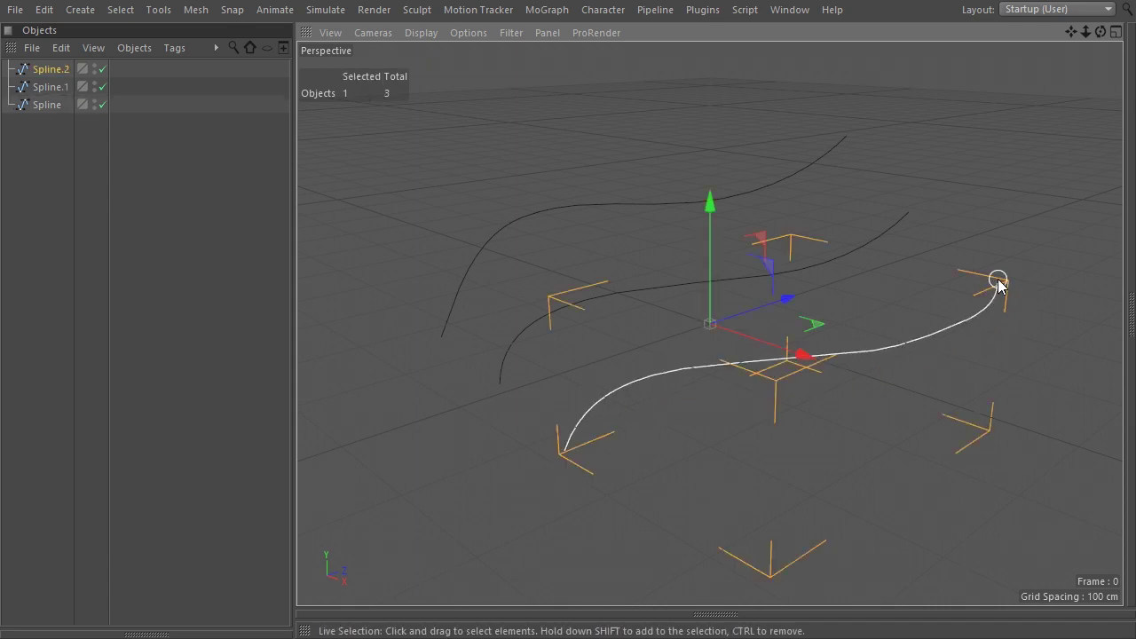
left_click(700, 444)
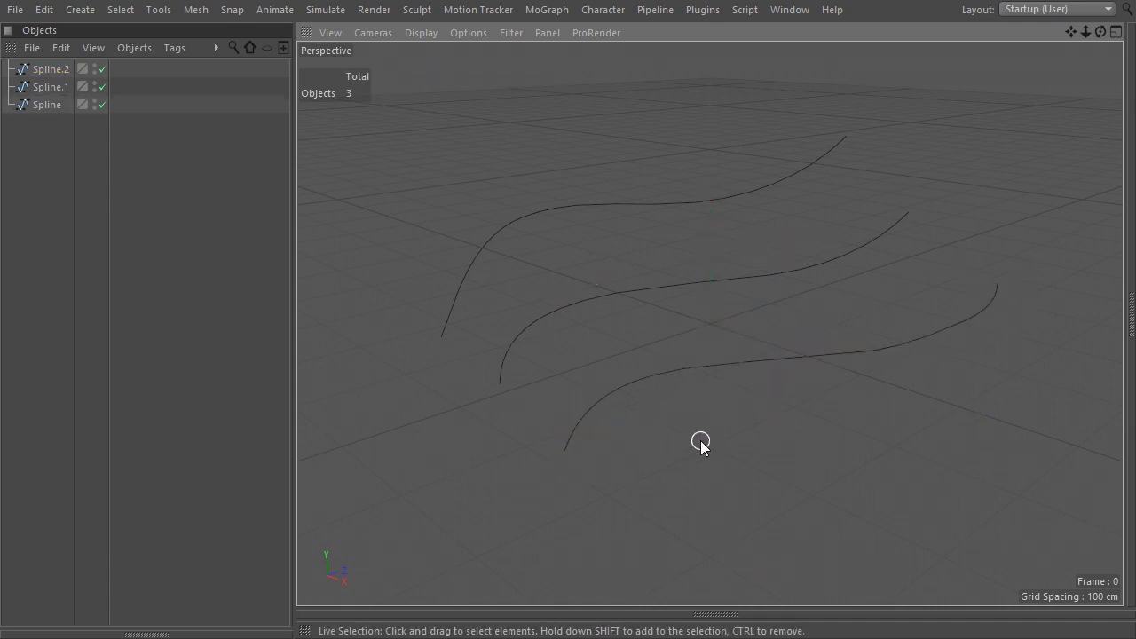
Step: Add a MoSpline object to the scene
key("shift+c")
type("mospl")
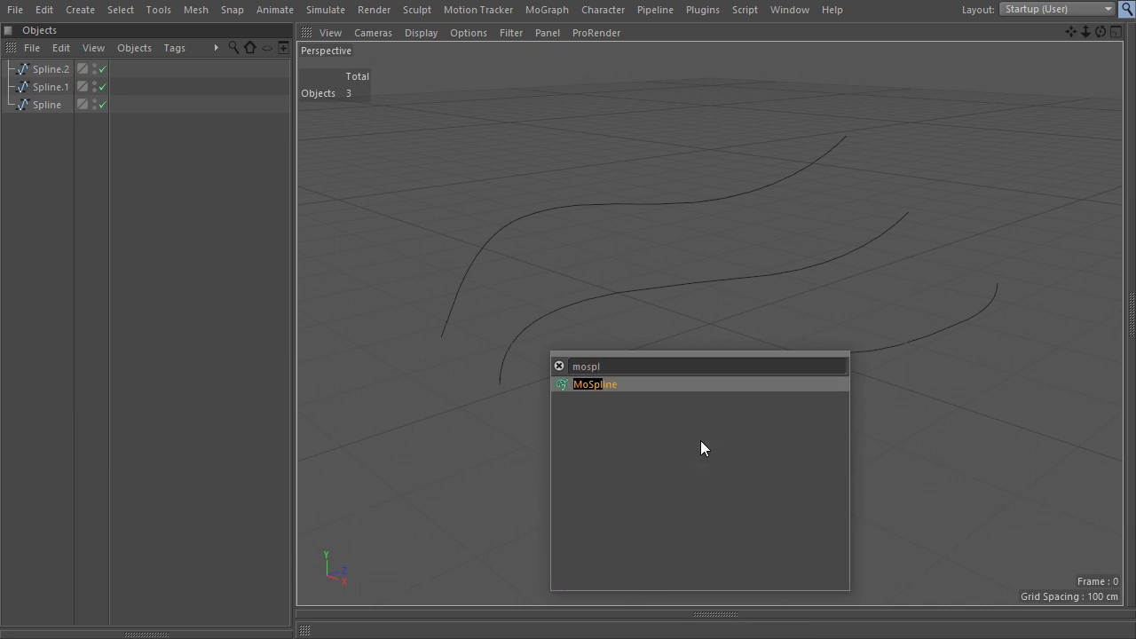
left_click(639, 384)
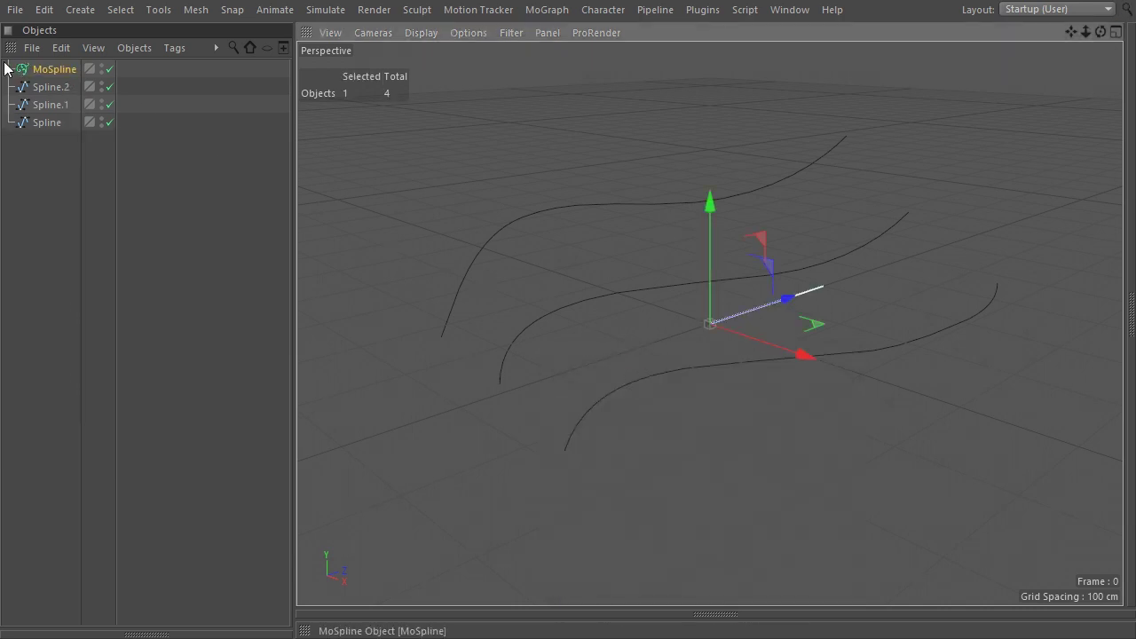
Step: Set the MoSpline's Mode to Spline and assign Spline.2 as its Source Spline
double_click(22, 71)
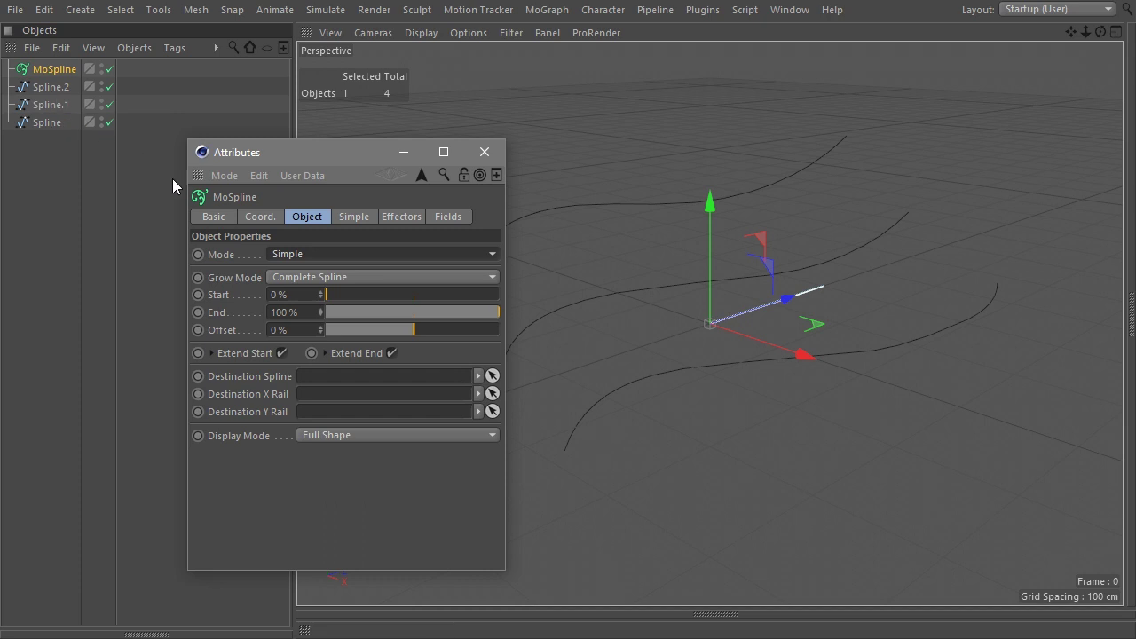
left_click(309, 254)
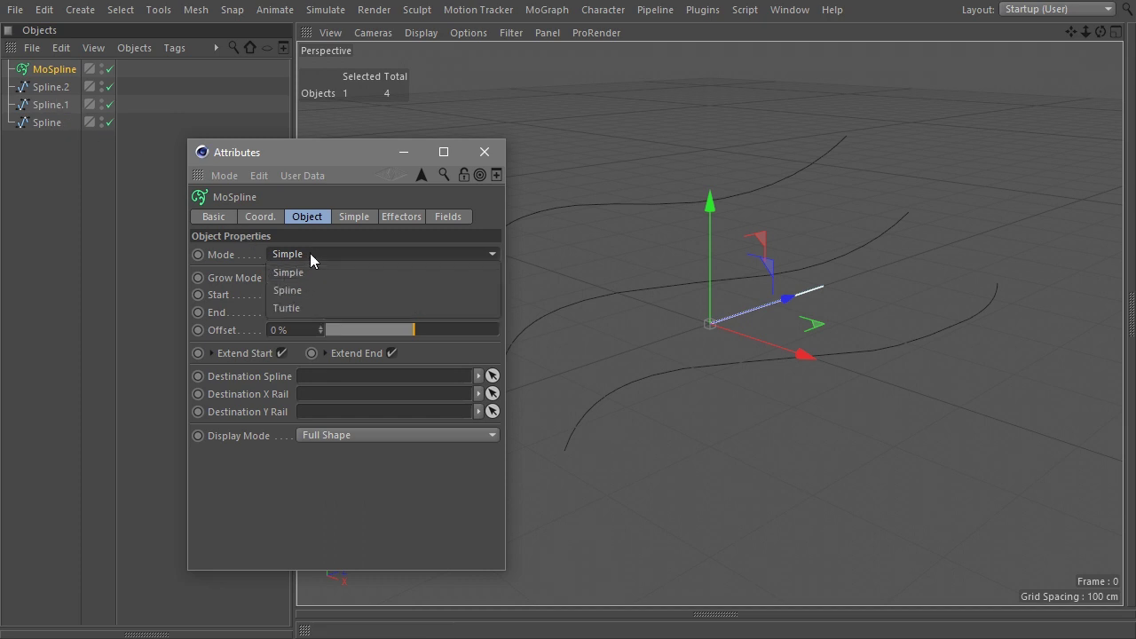
left_click(301, 289)
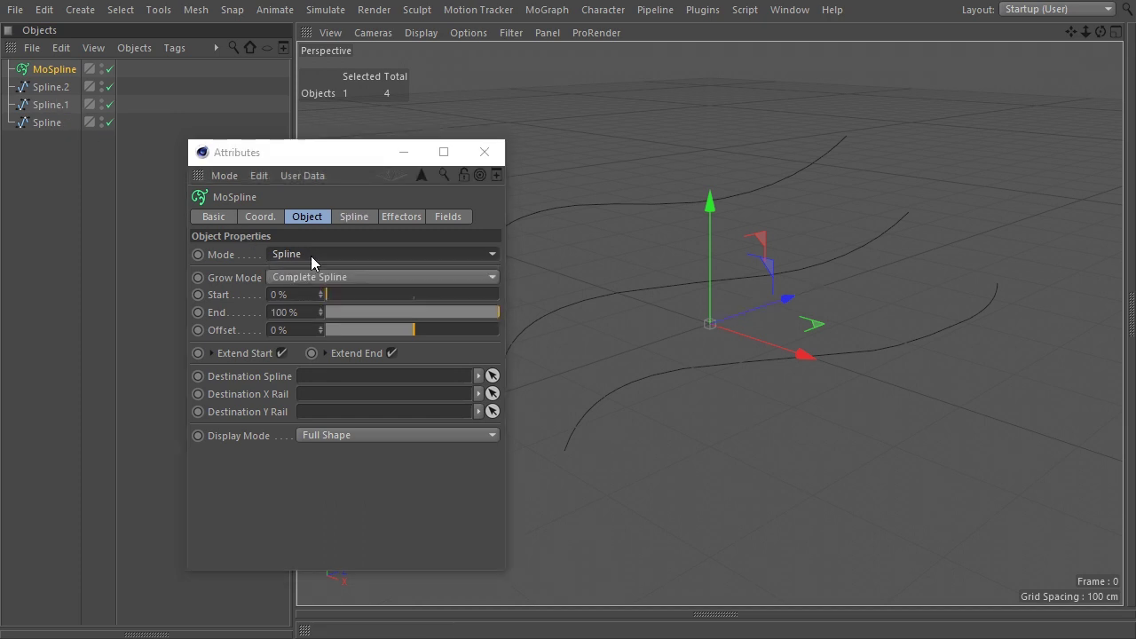
left_click_drag(49, 87, 333, 277)
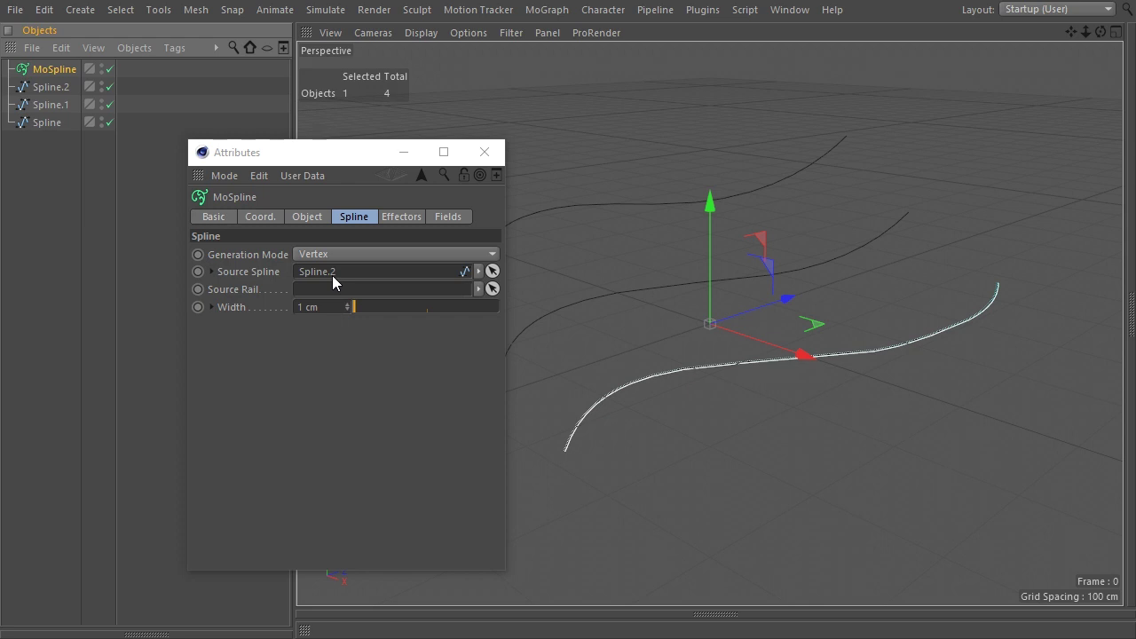
Step: Group the three splines under a new Connect object and assign it as the MoSpline's Source Spline
left_click(130, 170)
key("shift+c")
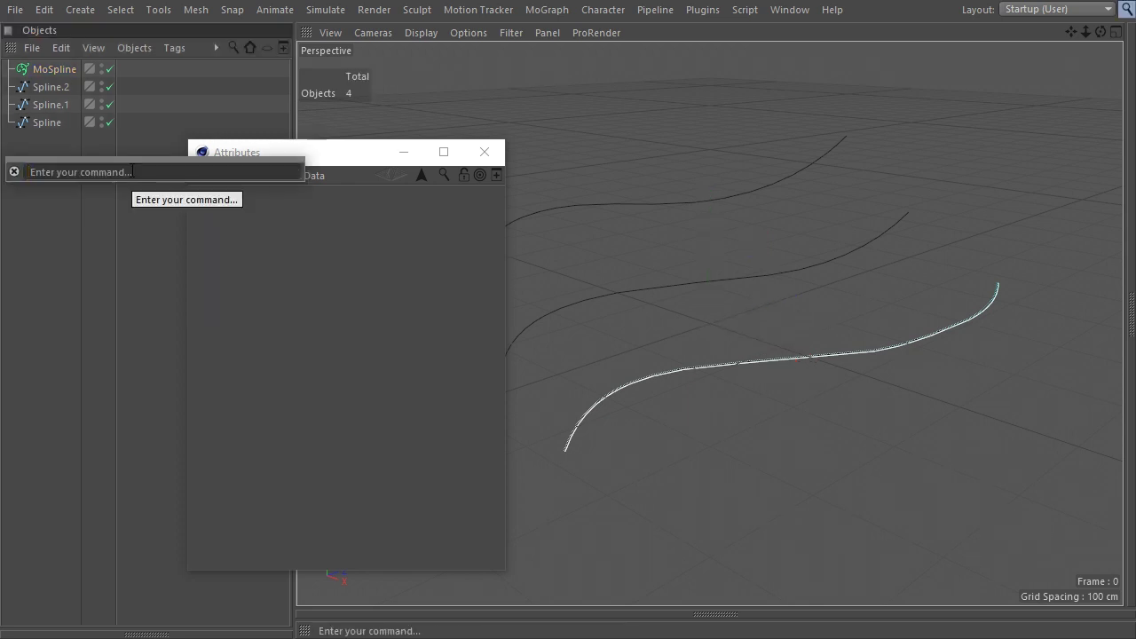
type("connect")
left_click(72, 186)
left_click_drag(47, 69, 43, 92)
left_click_drag(75, 188, 51, 213)
left_click(55, 70)
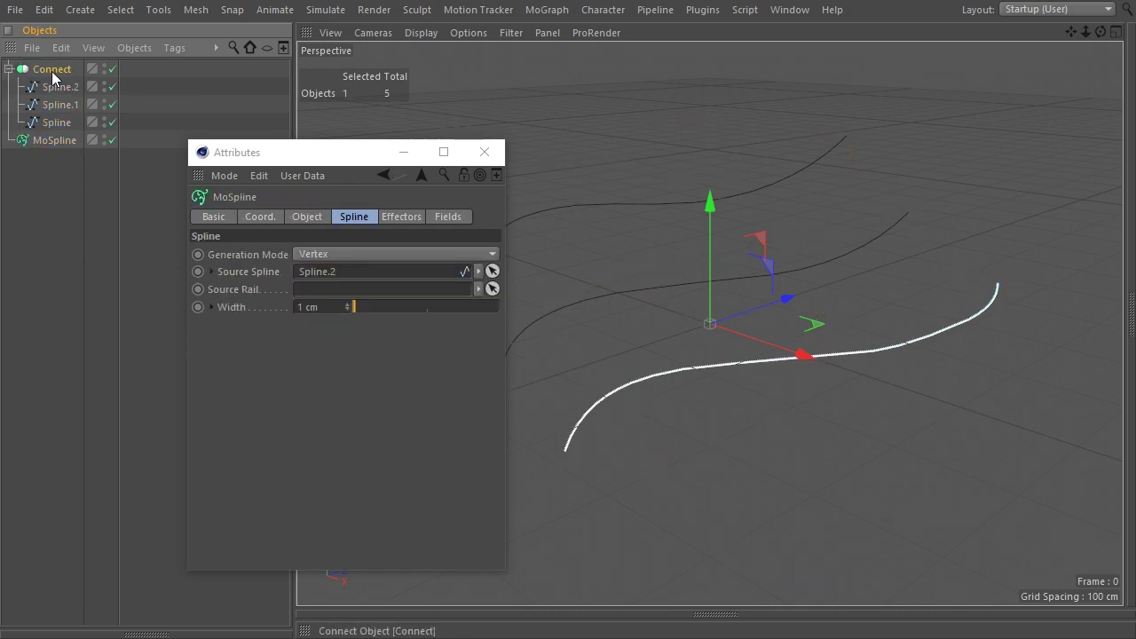
left_click_drag(53, 78, 380, 277)
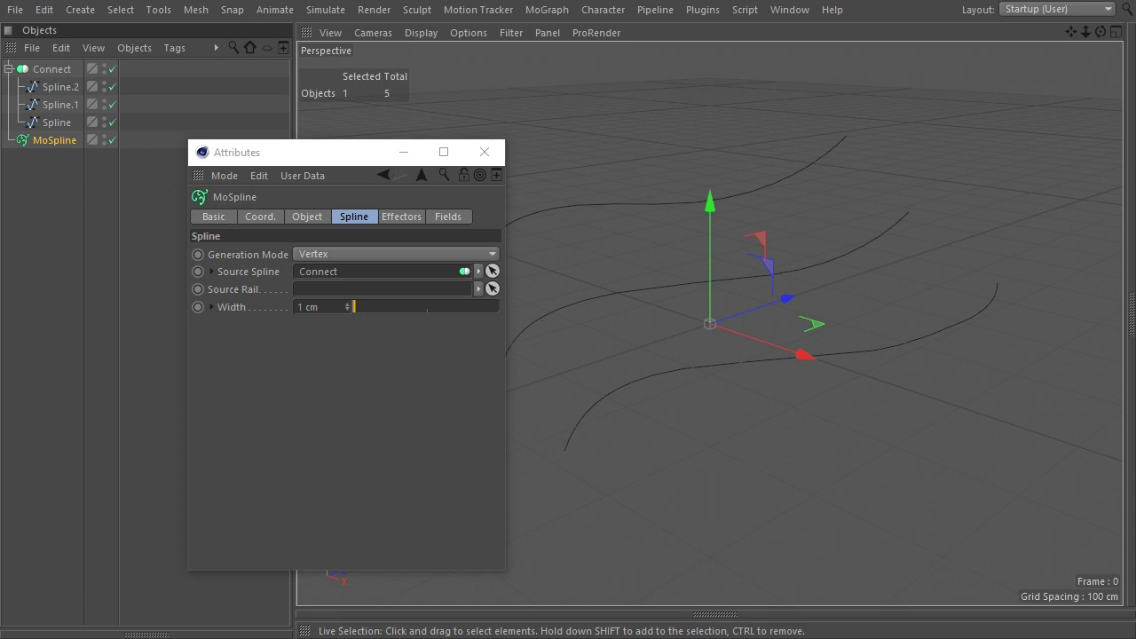
Step: Place the Connect object inside a new Spline Mask and assign the Spline Mask as the MoSpline's Source Spline
left_click(37, 71)
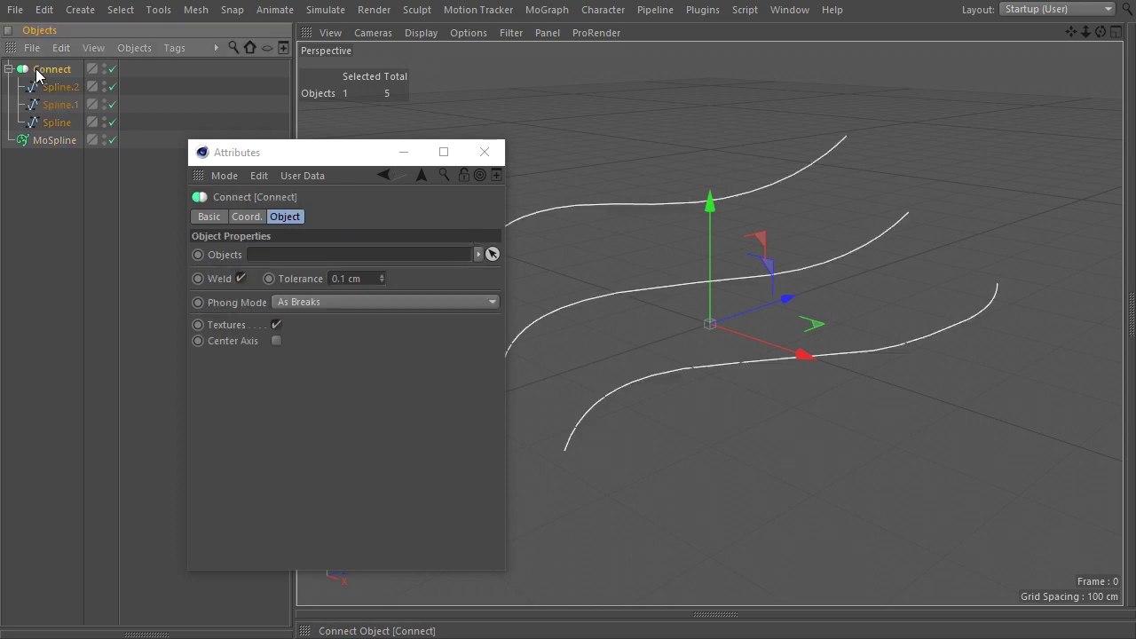
key("shift+c")
type("mask")
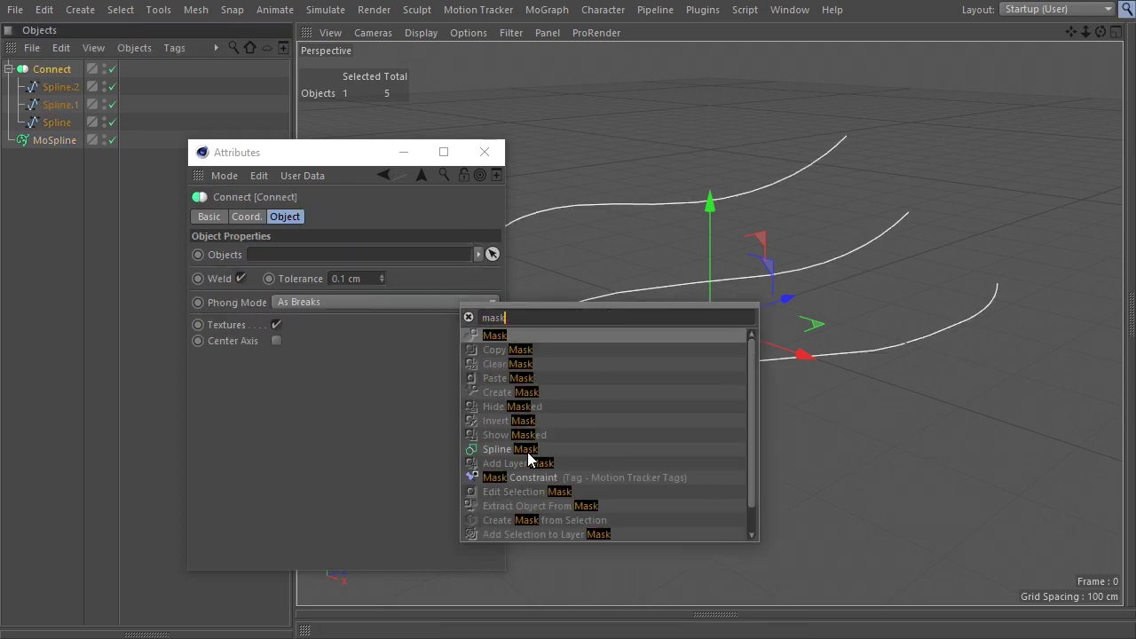
left_click(528, 450)
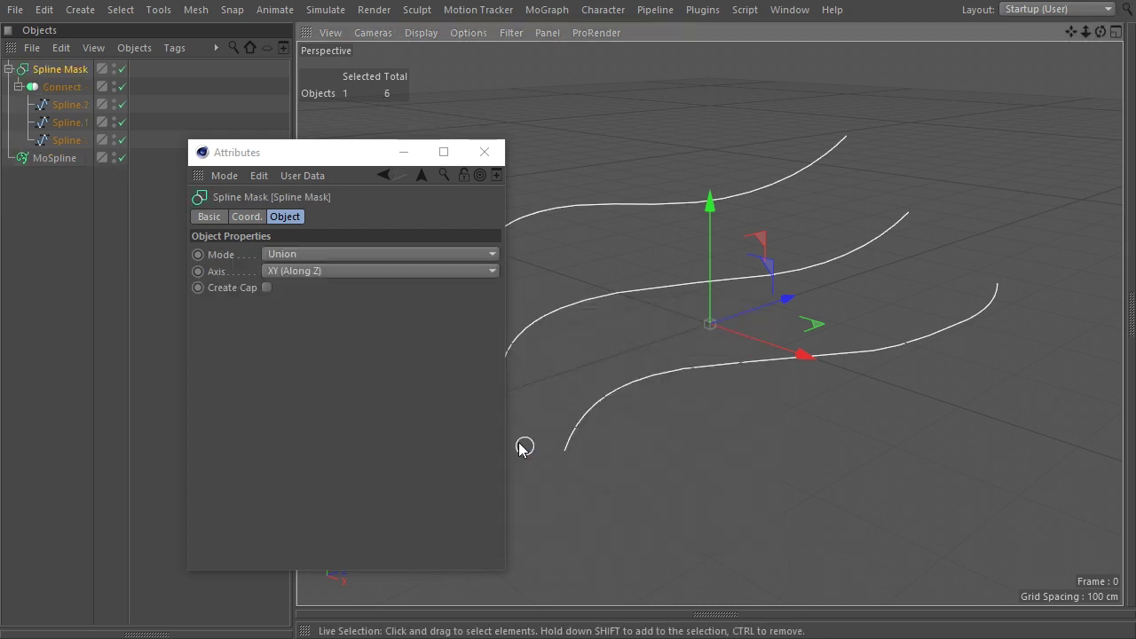
left_click(66, 159)
left_click_drag(69, 74, 363, 275)
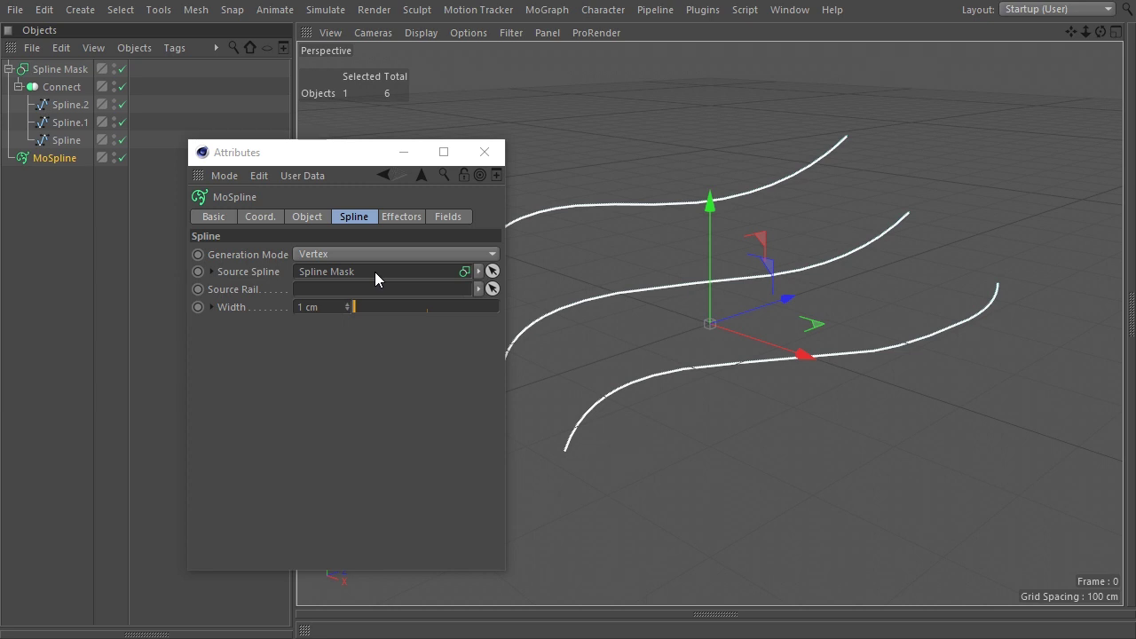
Step: Set the MoSpline's Generation Mode to Even with a Count of 30
left_click(366, 252)
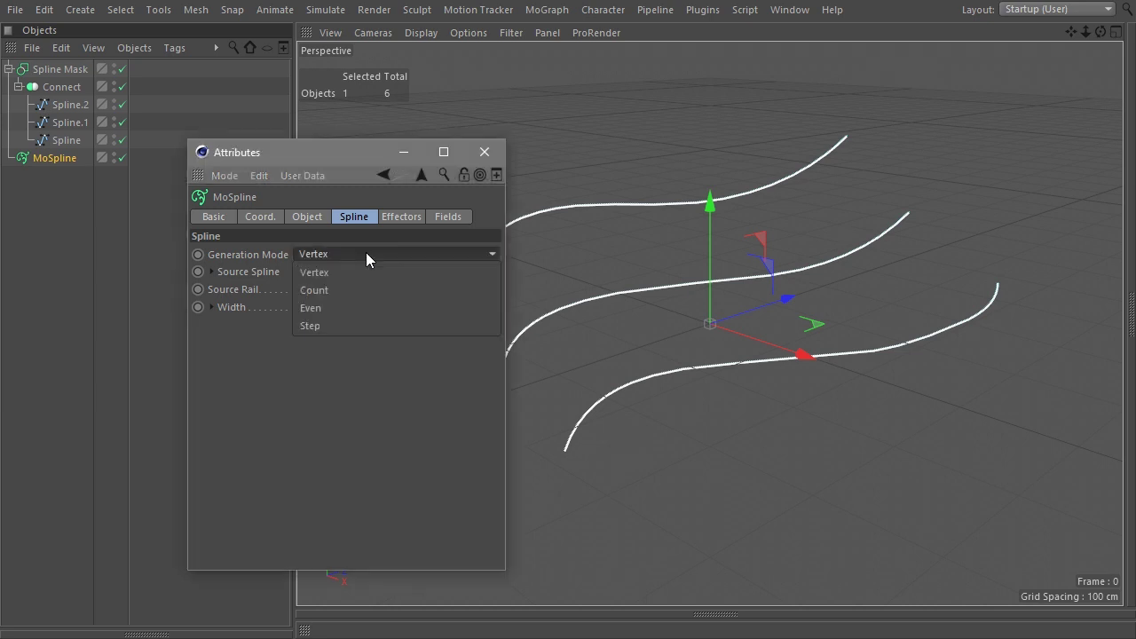
left_click(351, 307)
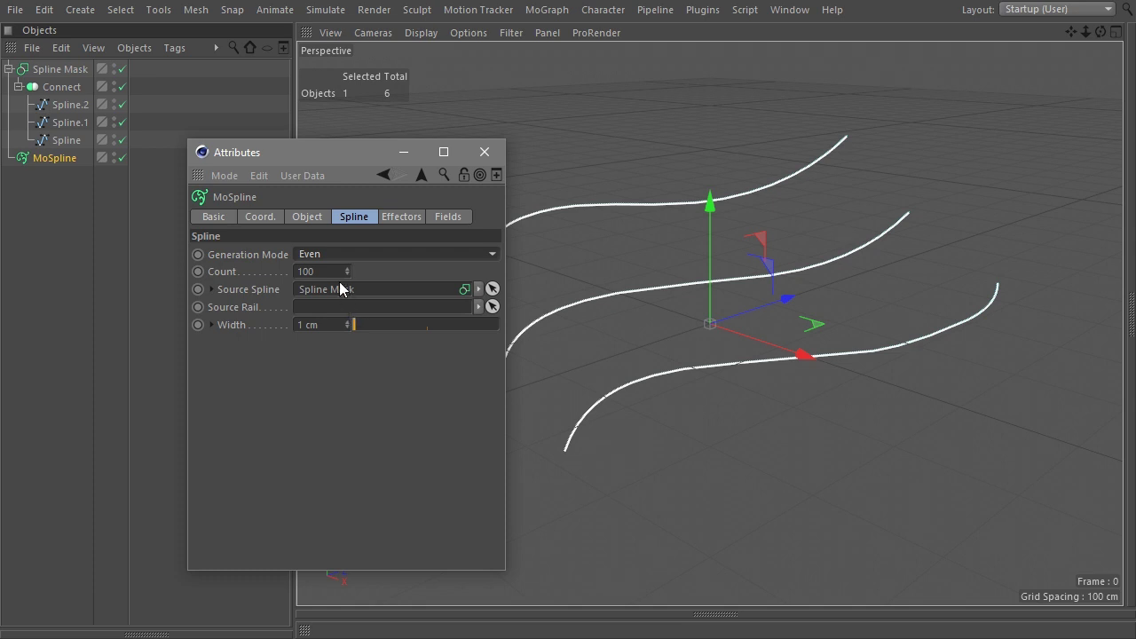
left_click(278, 271)
type("30")
key("Return")
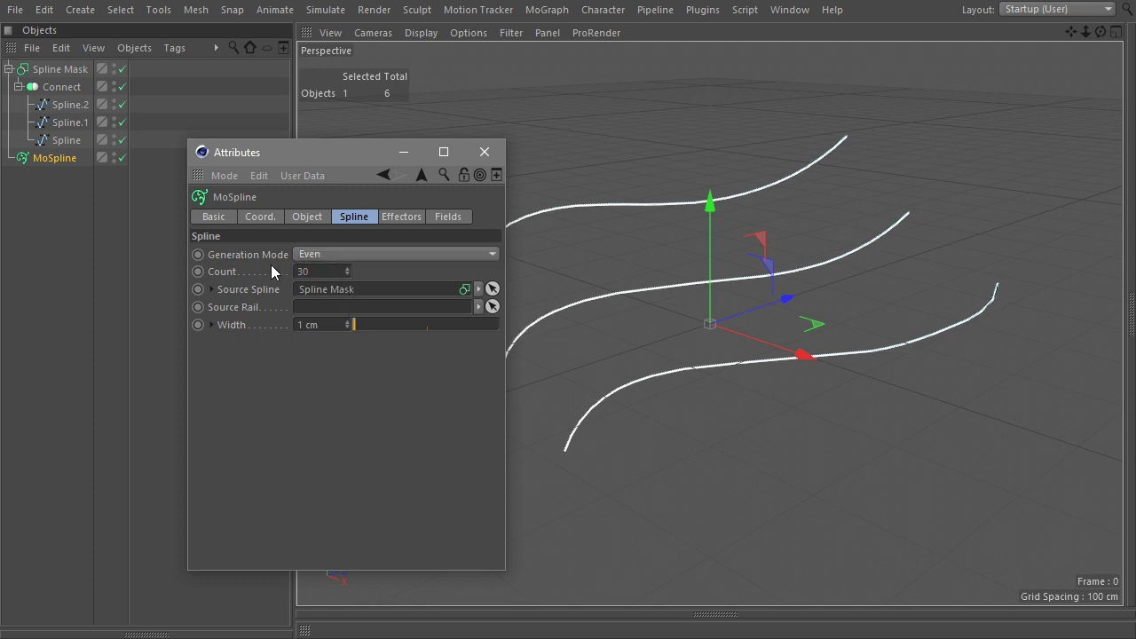
Step: Preview the spline growth by varying the MoSpline's Start and End values, ending at 0% and 100%
left_click(307, 217)
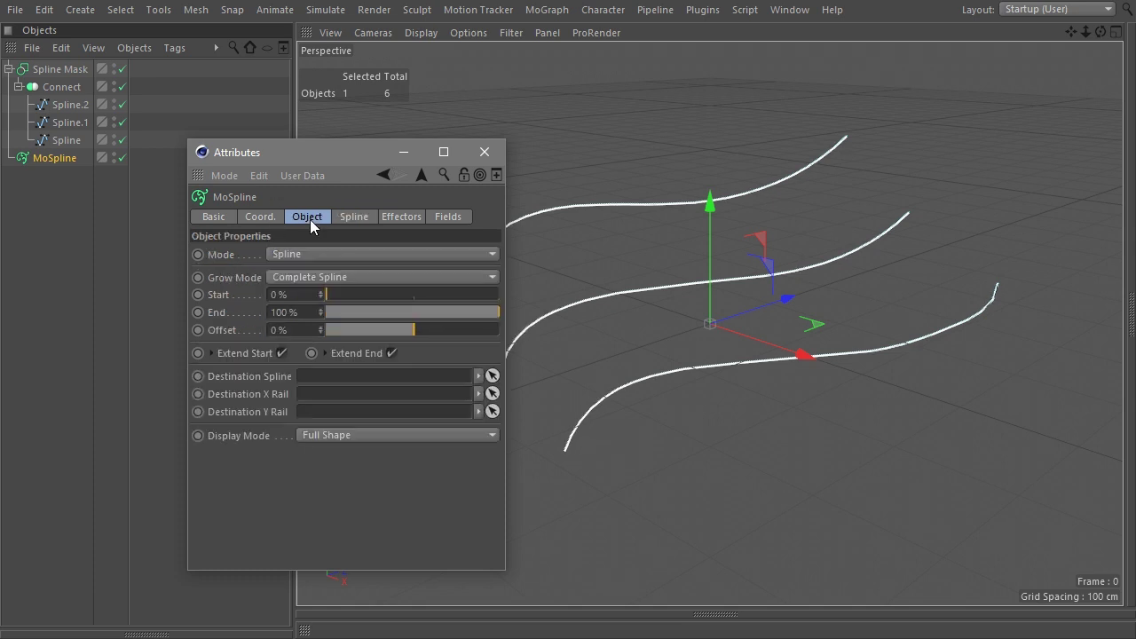
mouse_move(326, 296)
left_mouse_down()
mouse_move(504, 295)
mouse_move(317, 295)
left_mouse_up()
mouse_move(498, 311)
left_mouse_down()
mouse_move(289, 311)
mouse_move(505, 322)
left_mouse_up()
Step: Draw two more wavy freehand splines below the existing three with the Sketch tool
key("shift+c")
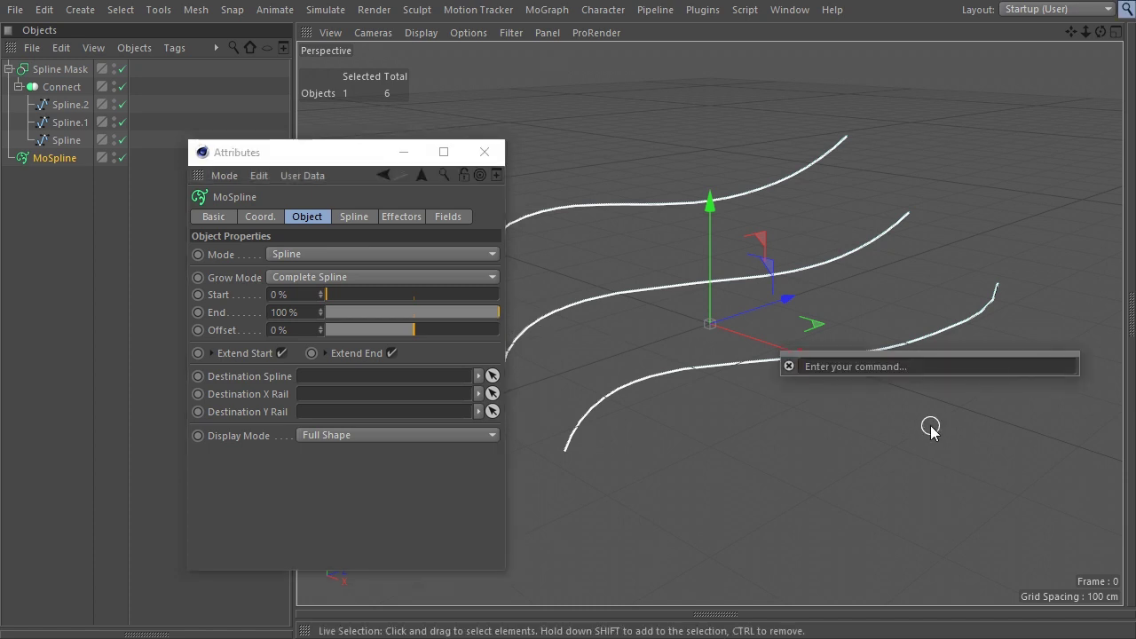
type("sketch")
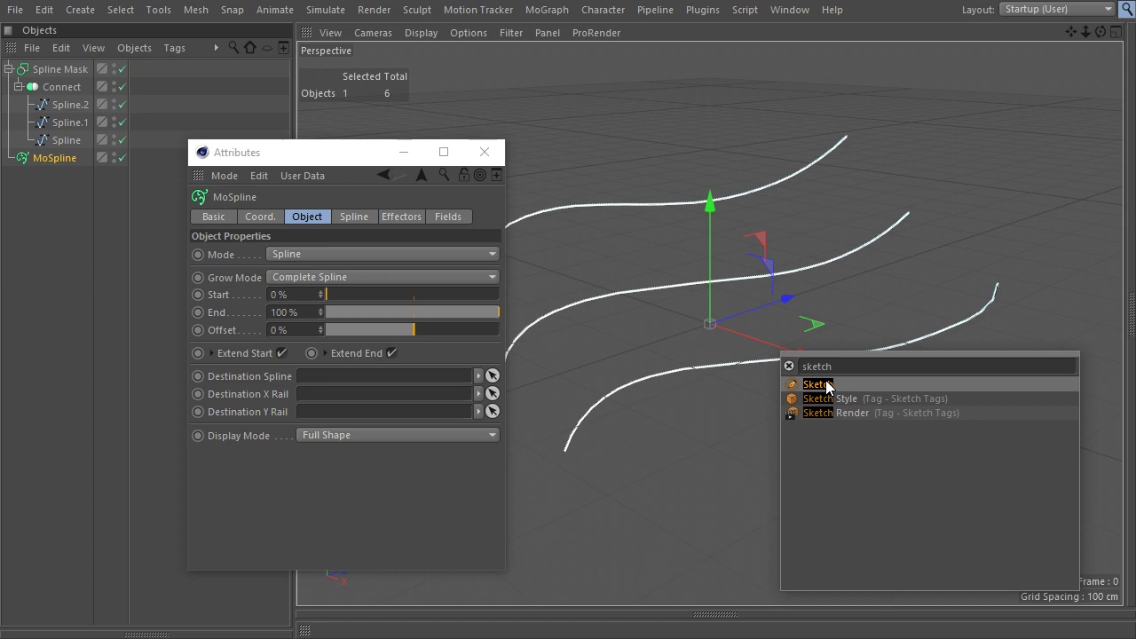
left_click(817, 385)
mouse_move(659, 501)
left_mouse_down()
mouse_move(738, 438)
mouse_move(994, 414)
mouse_move(1073, 357)
left_mouse_up()
key("space")
key("space")
mouse_move(753, 544)
left_mouse_down()
mouse_move(967, 498)
mouse_move(1133, 450)
left_mouse_up()
key("space")
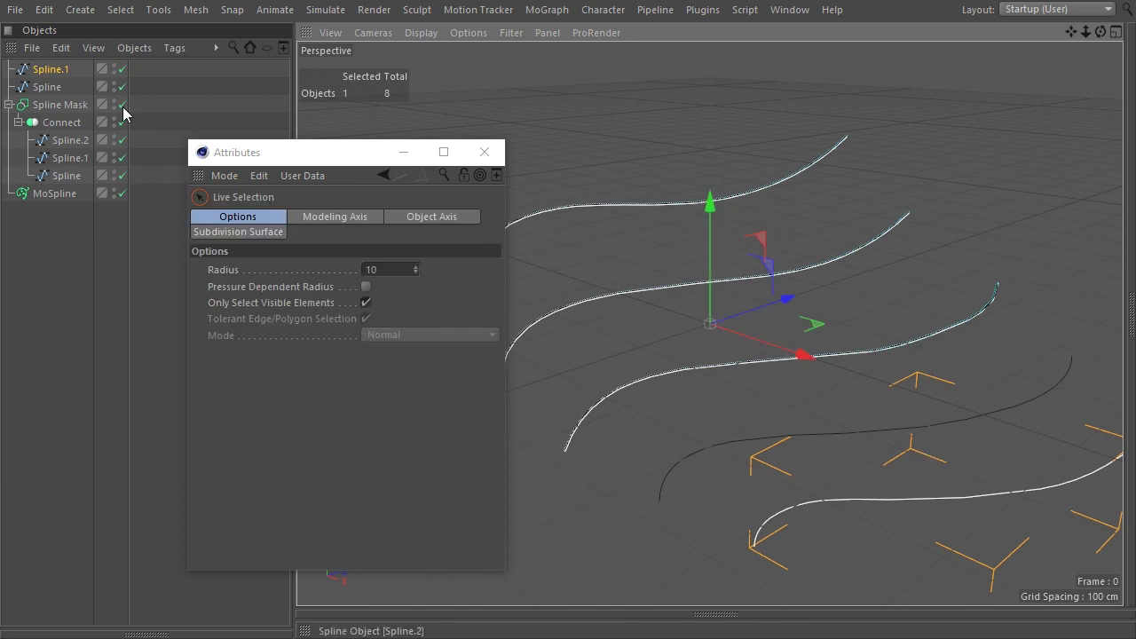
Step: Move the two new splines into the Connect group and reorder the splines inside it
left_click_drag(49, 69, 70, 181)
mouse_move(54, 71)
left_mouse_down()
mouse_move(89, 181)
mouse_move(71, 183)
mouse_move(73, 99)
left_mouse_up()
left_click_drag(66, 182, 63, 139)
left_click_drag(67, 175, 61, 149)
Step: Preview the growth of all five splines by varying the MoSpline's End value, ending at 100%
left_click(53, 193)
left_click_drag(490, 313, 534, 303)
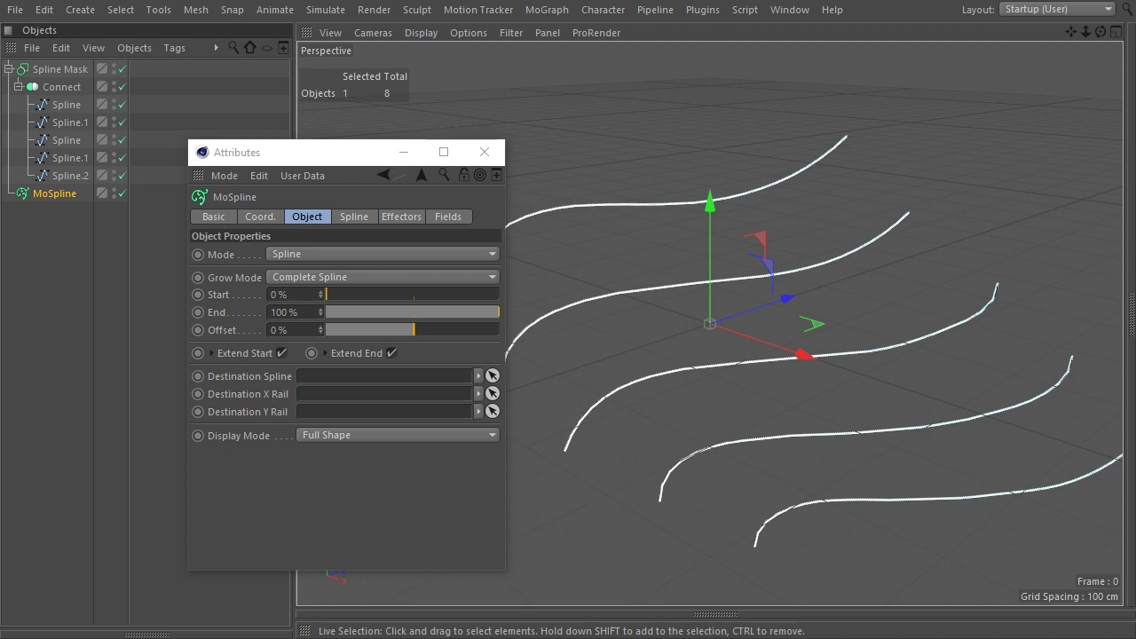
left_click(592, 332)
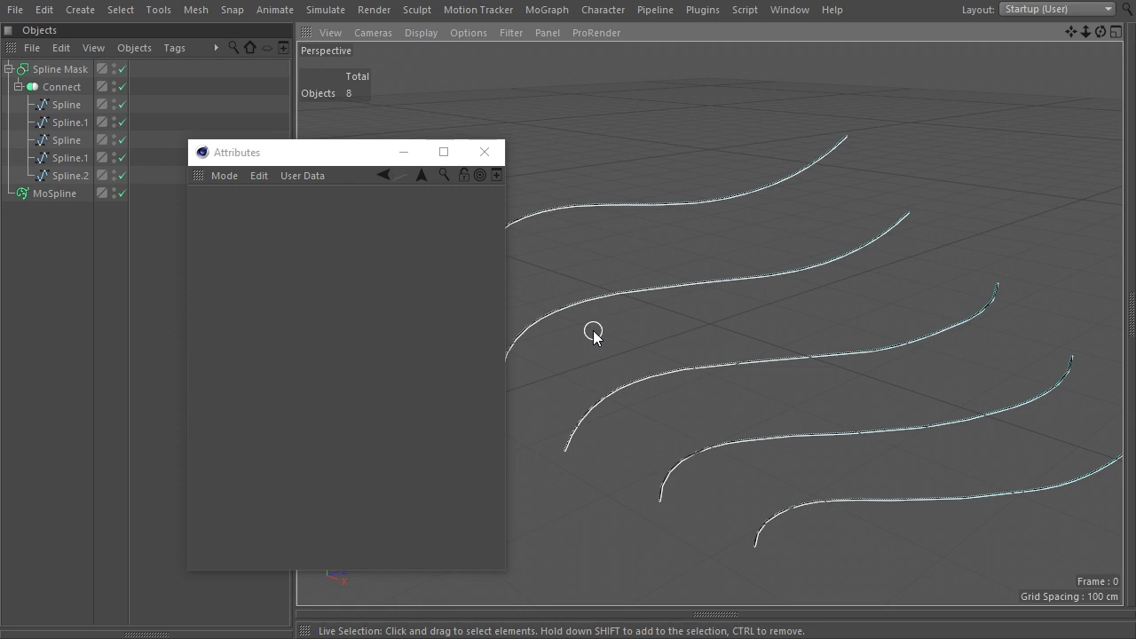
Step: Add an n-Side spline and place it first inside the Connect group
key("shift+c")
type("n-")
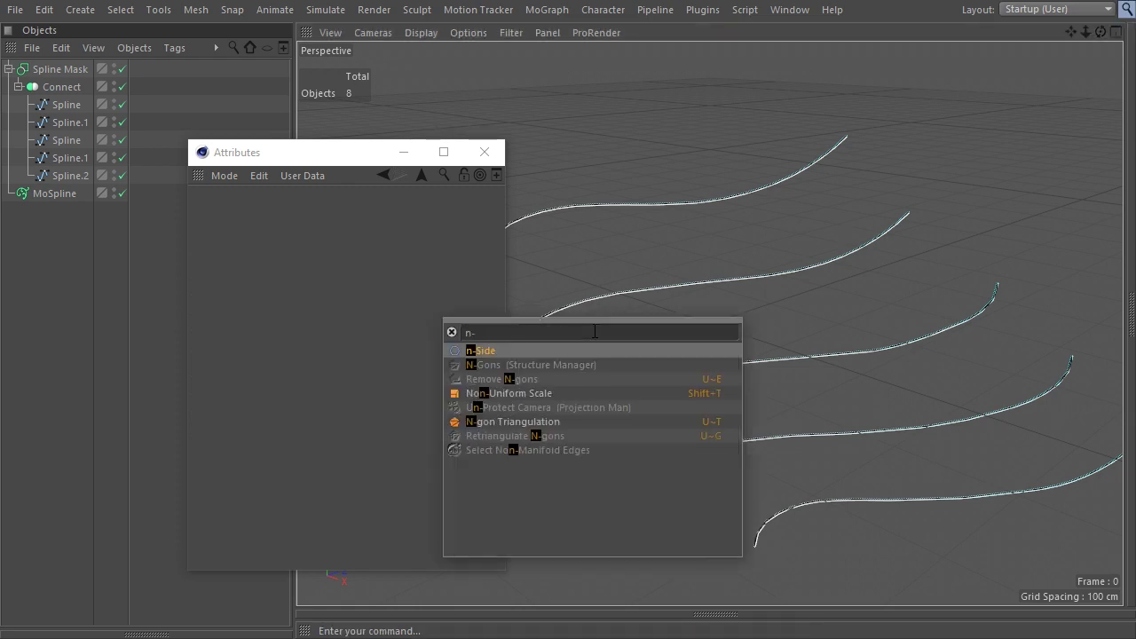
type("side")
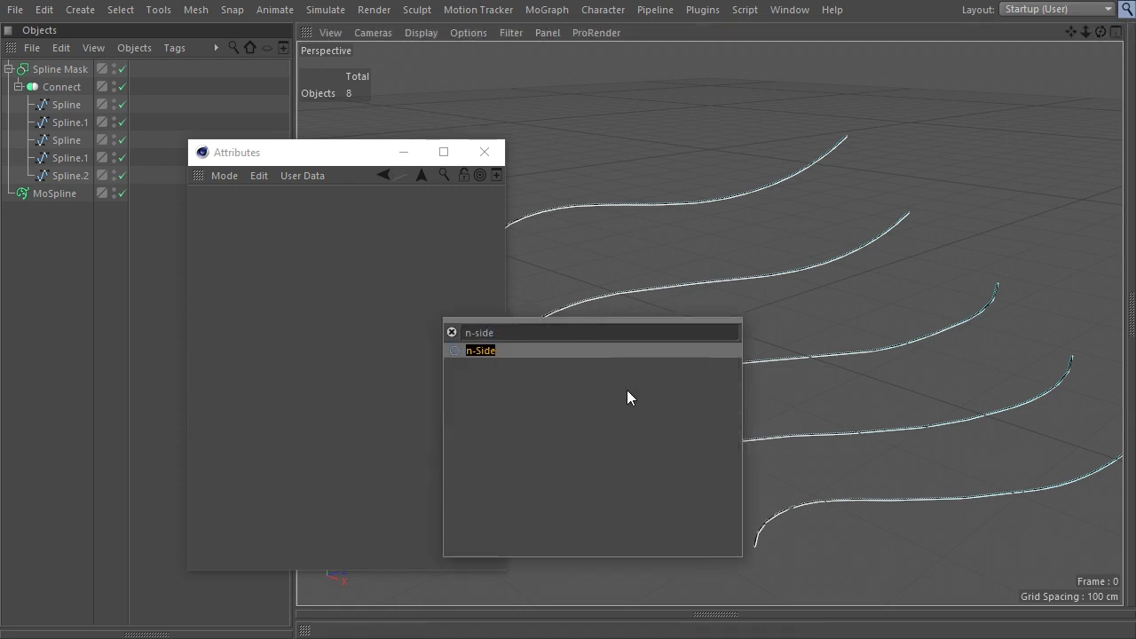
left_click(584, 349)
left_click_drag(49, 69, 62, 124)
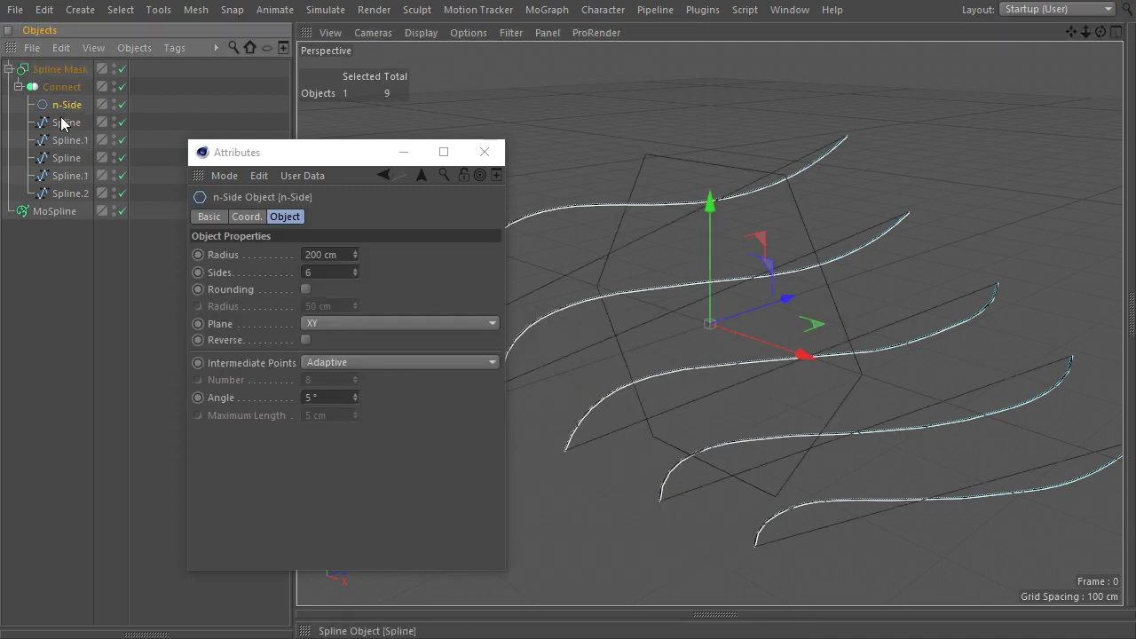
Step: Move Spline.2 above the n-Side in the Connect group and inspect the MoSpline and n-Side properties
left_click(53, 214)
left_click_drag(71, 193, 64, 105)
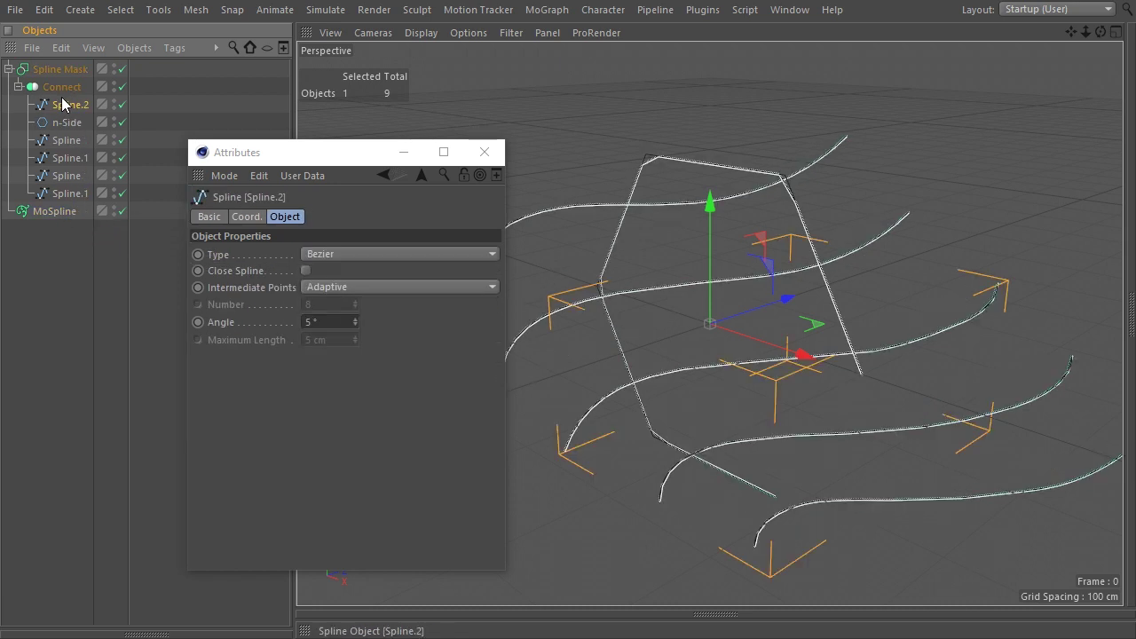
left_click(57, 211)
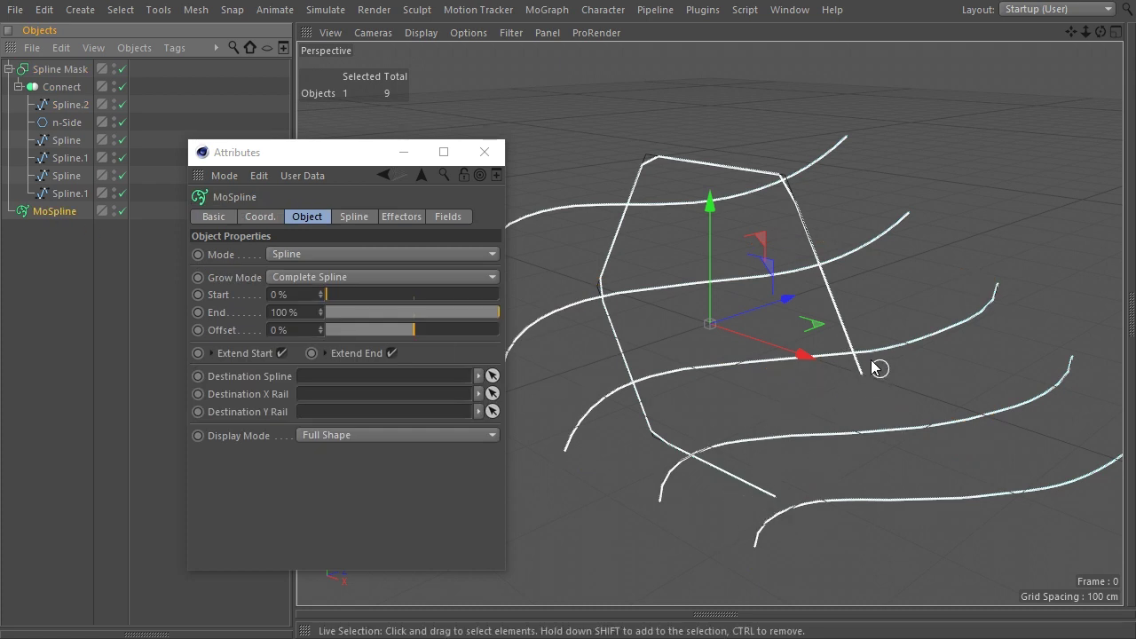
left_click(62, 124)
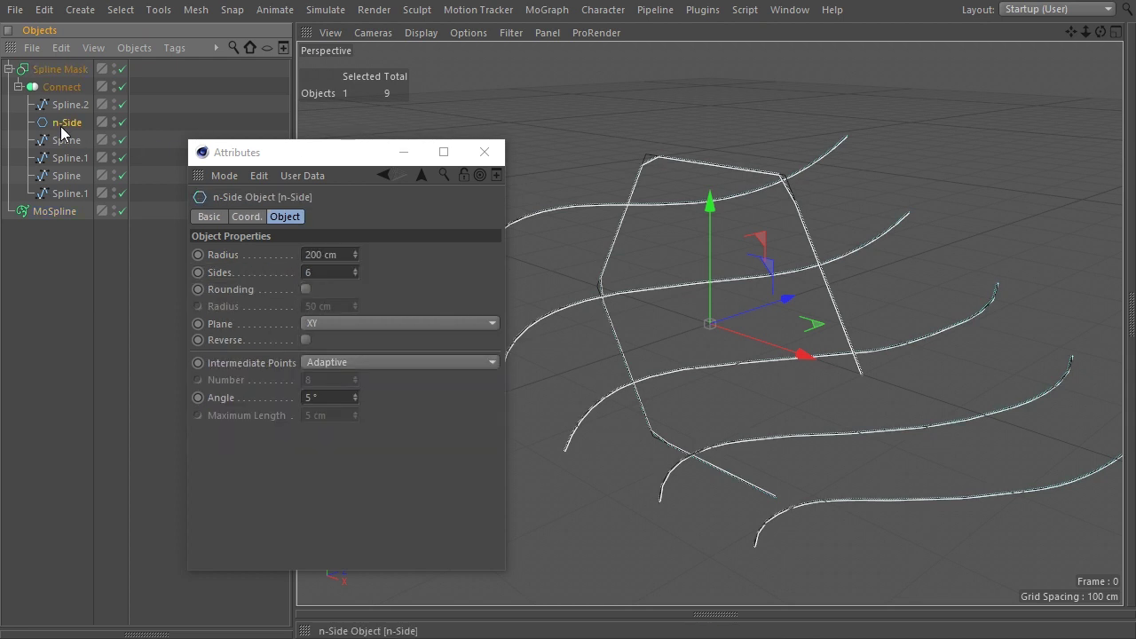
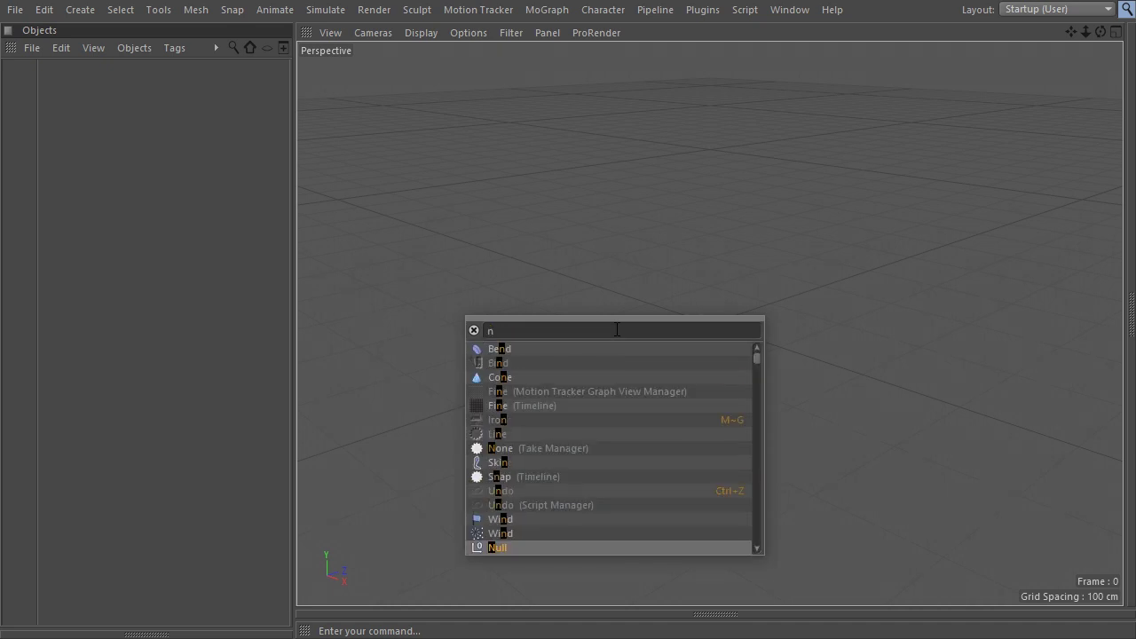
Step: Add an n-Side spline to the empty scene and duplicate it
type("ide")
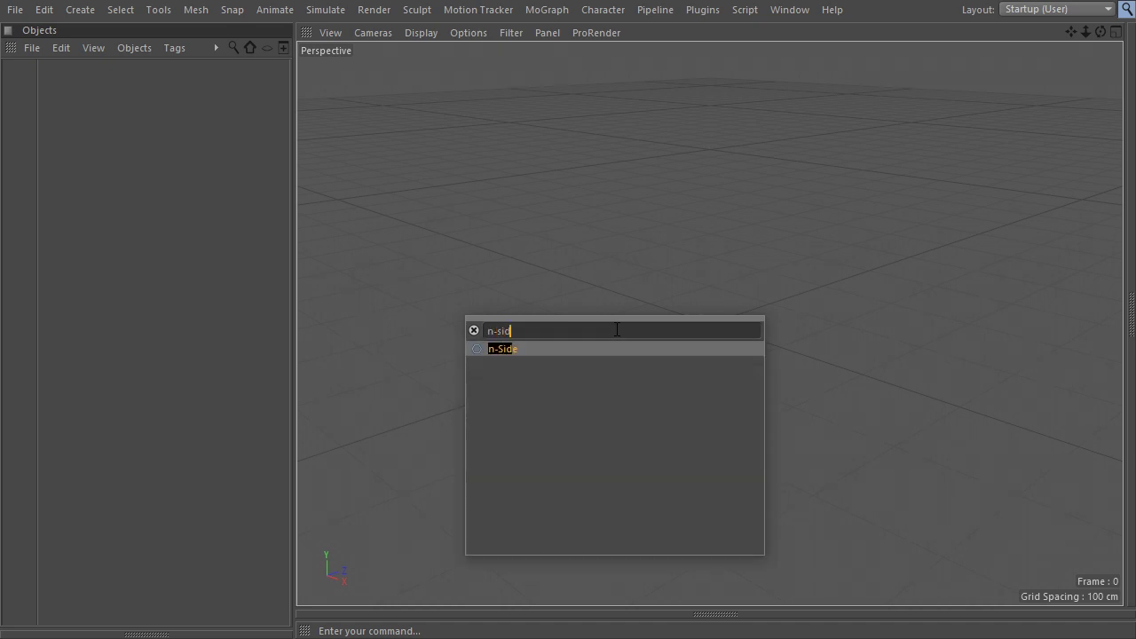
left_click(586, 349)
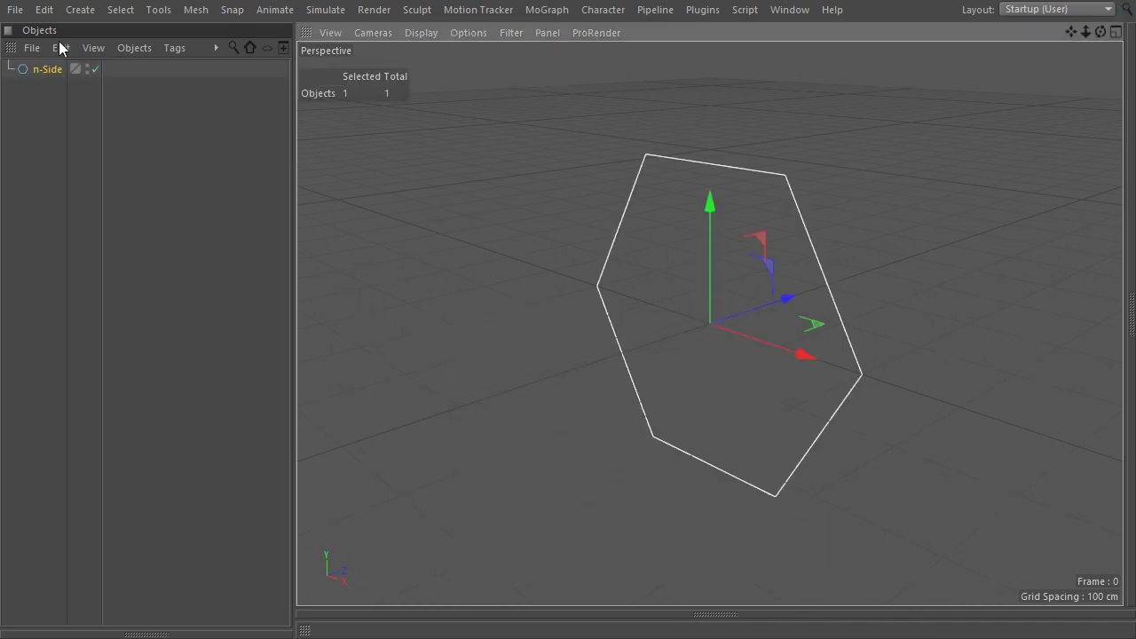
left_click_drag(47, 68, 44, 92, "ctrl")
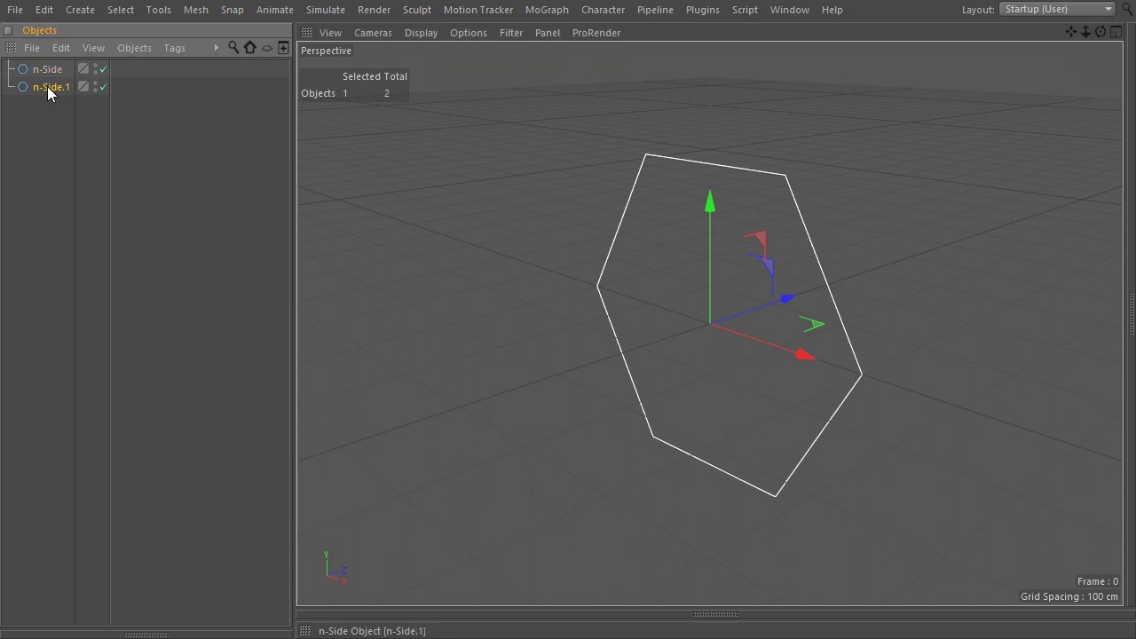
Step: Set the duplicate n-Side to 64 sides and the original n-Side to 3 sides
double_click(24, 87)
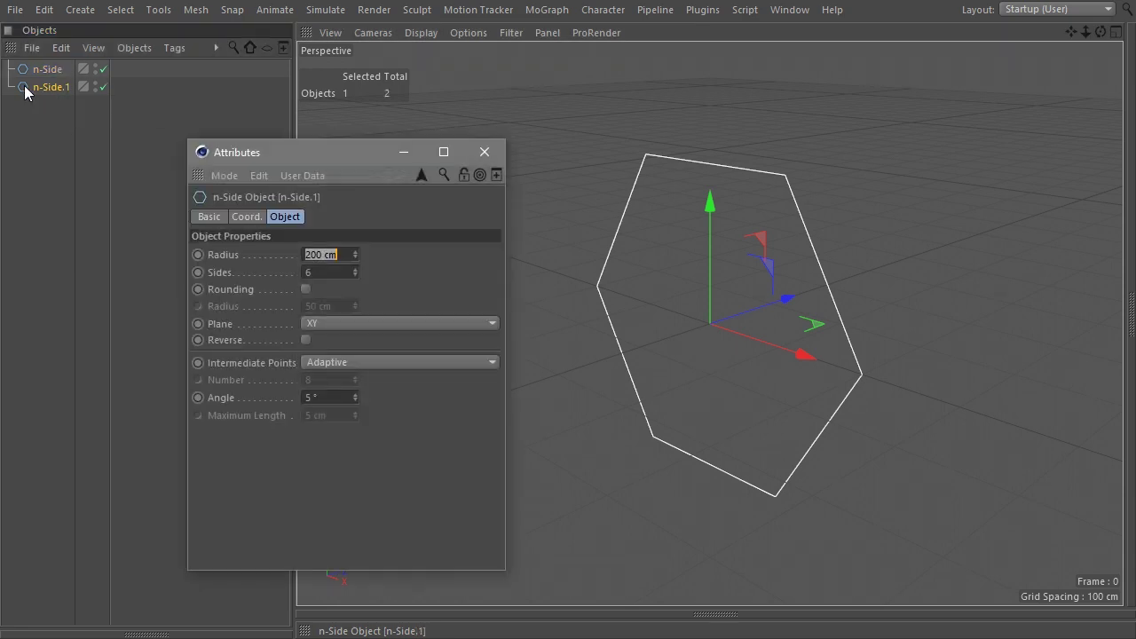
left_click(330, 272)
type("364")
key("Return")
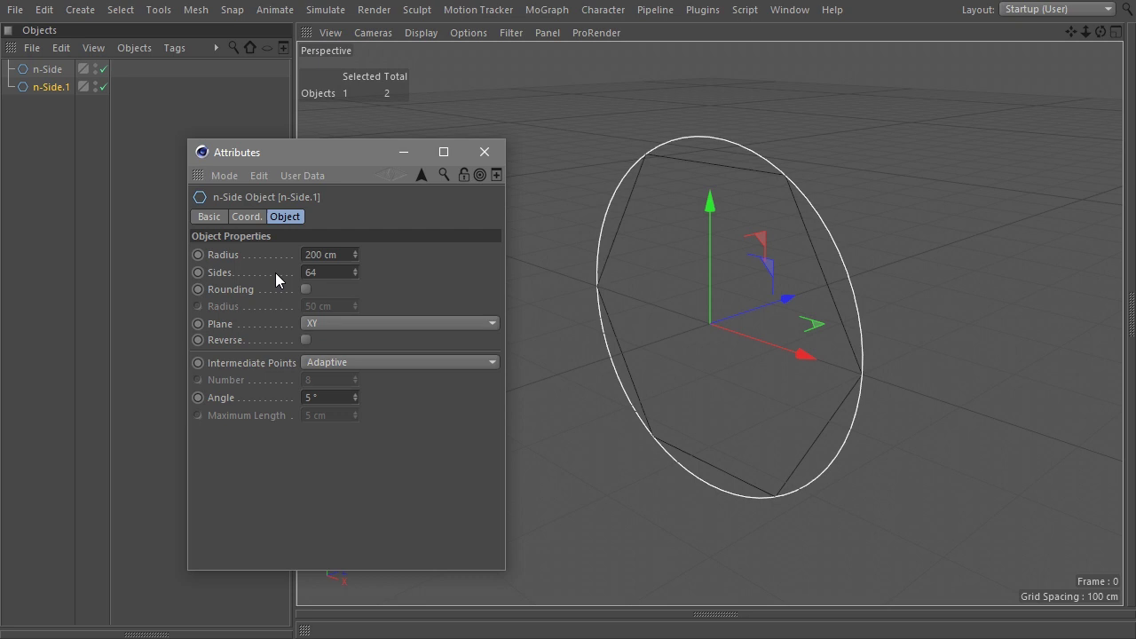
left_click(37, 70)
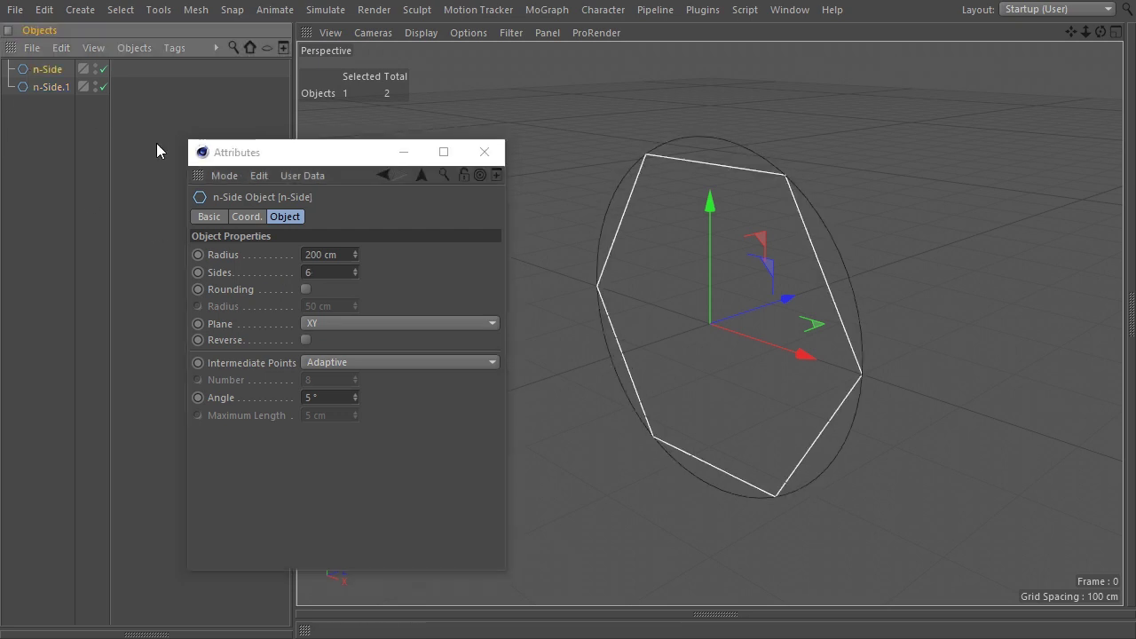
left_click(331, 270)
type("3")
key("Return")
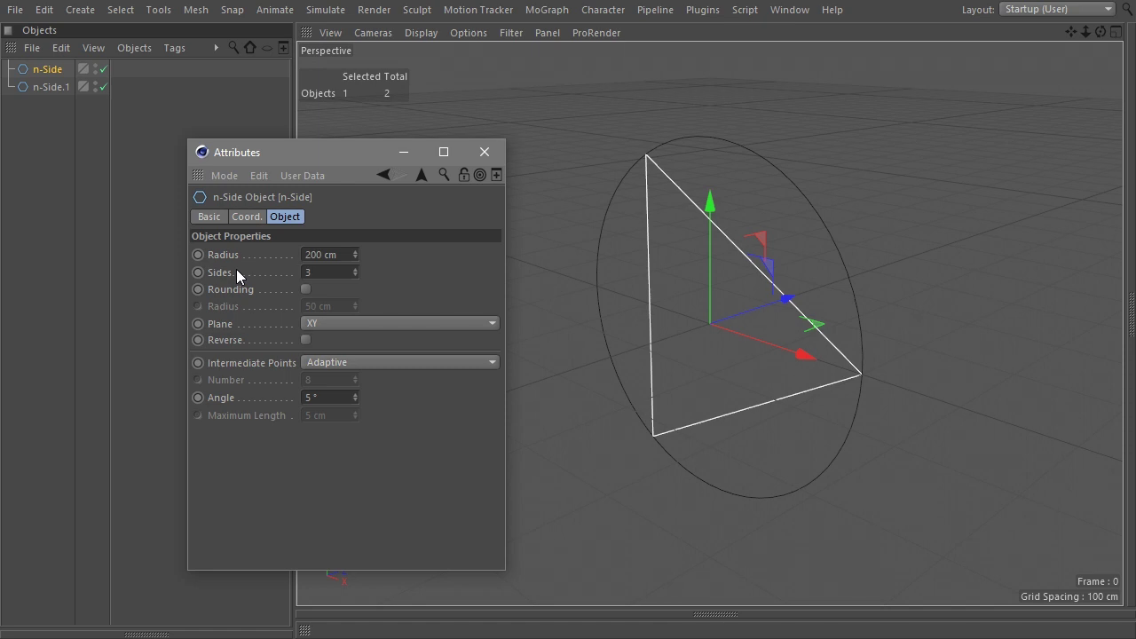
Step: Rename the 64-sided spline as Circle and the 3-sided spline as Triangle
double_click(39, 87)
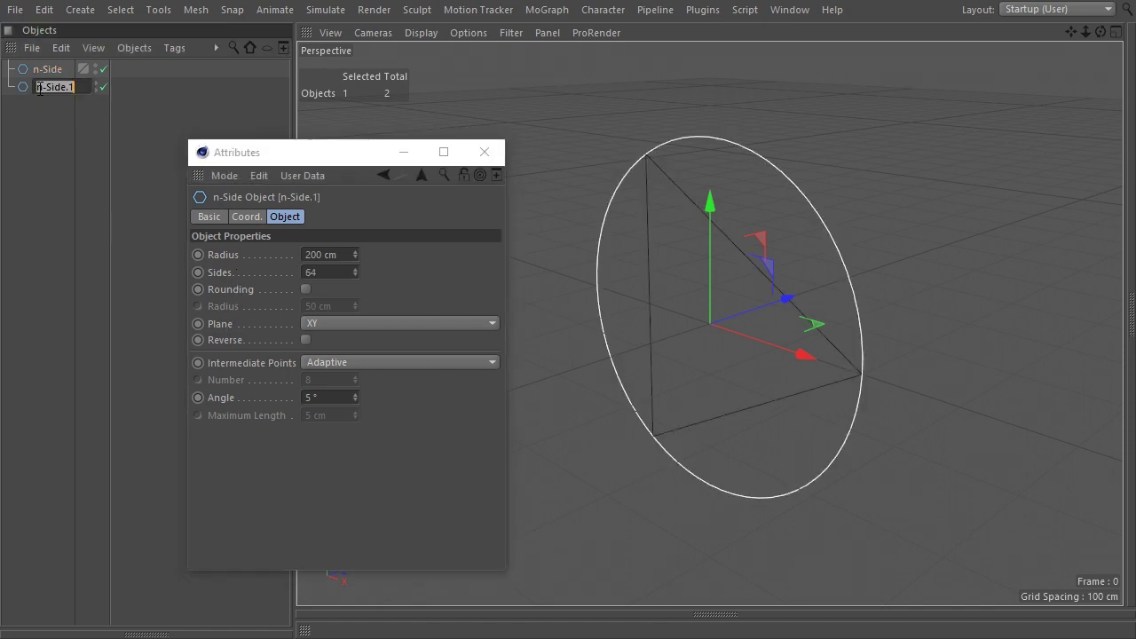
type("Circle")
key("Return")
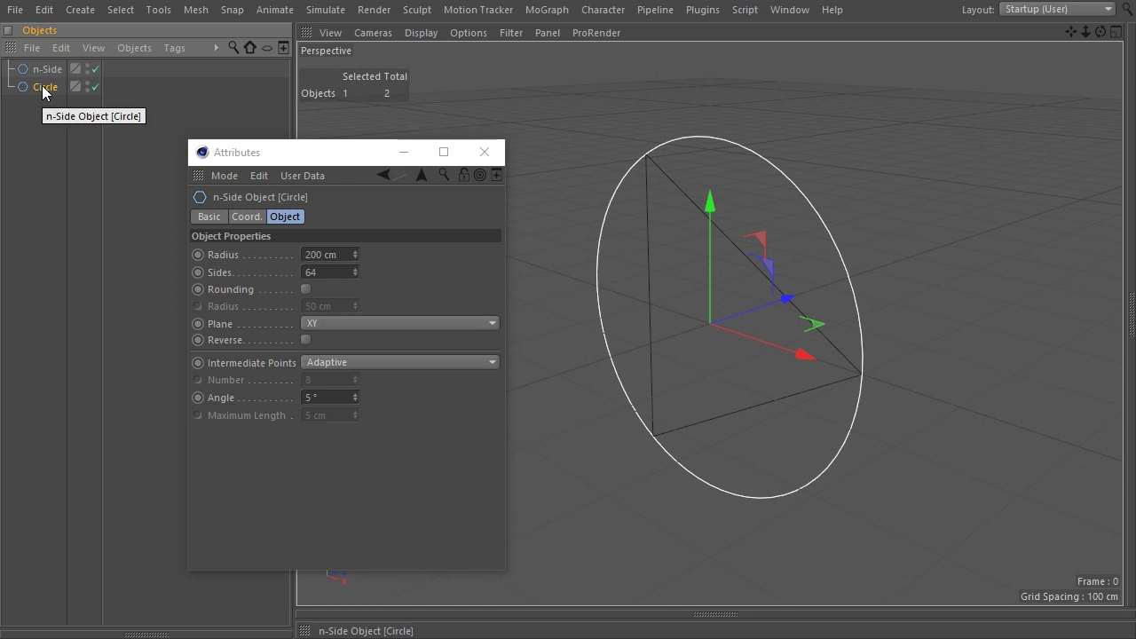
double_click(50, 69)
type("Triangle")
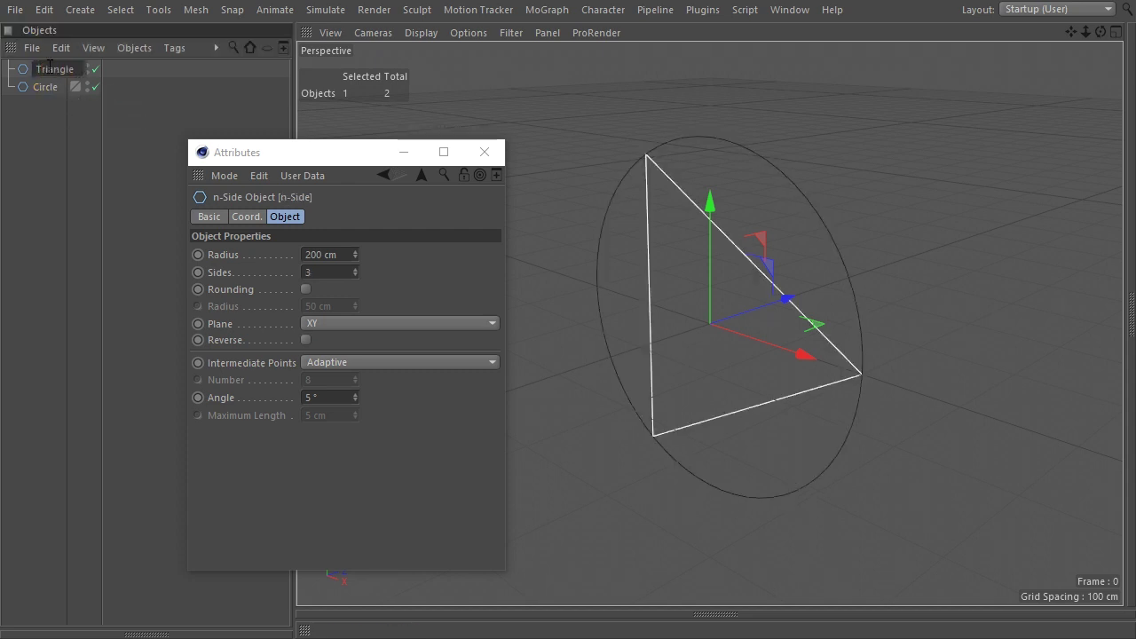
key("Return")
Step: Create an Instance that references the Circle spline
left_click(45, 87)
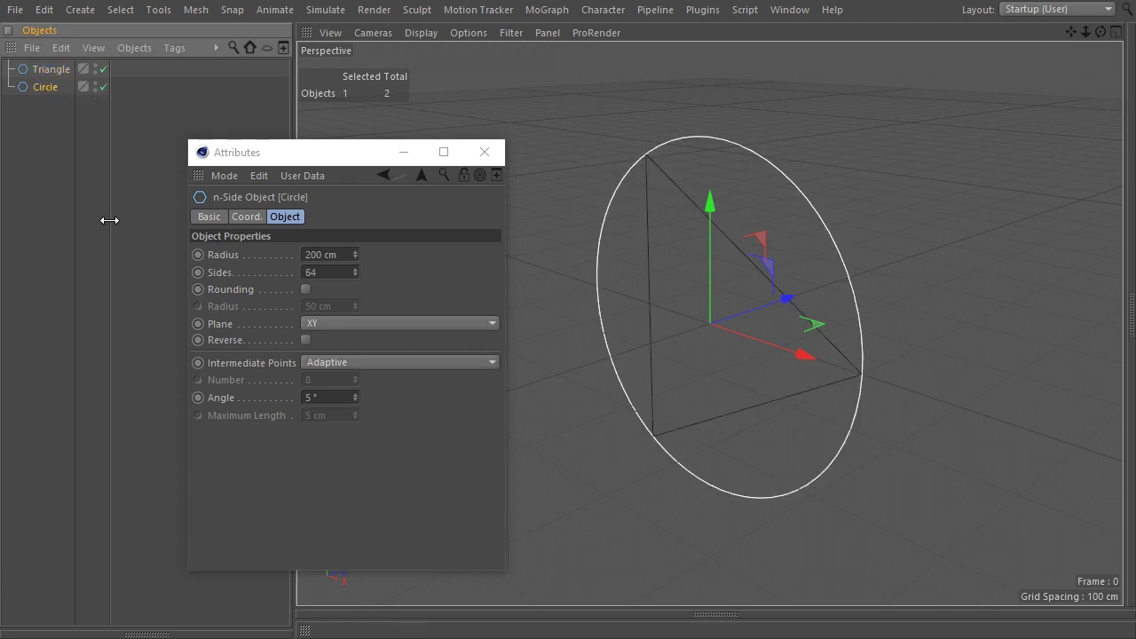
key("shift+c")
type("instan")
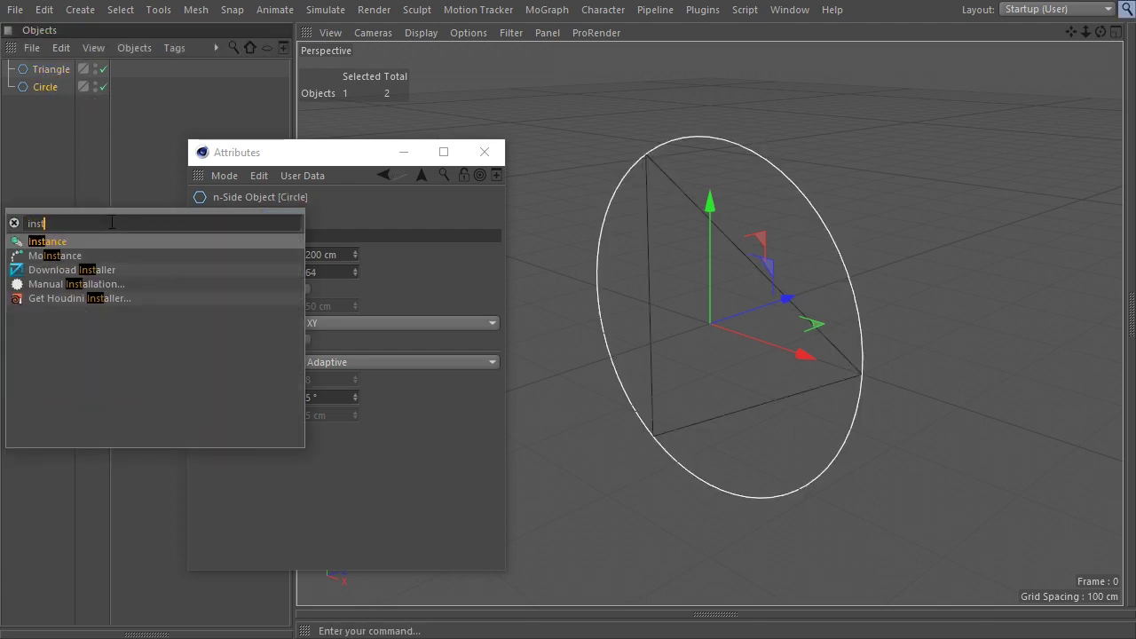
left_click(72, 240)
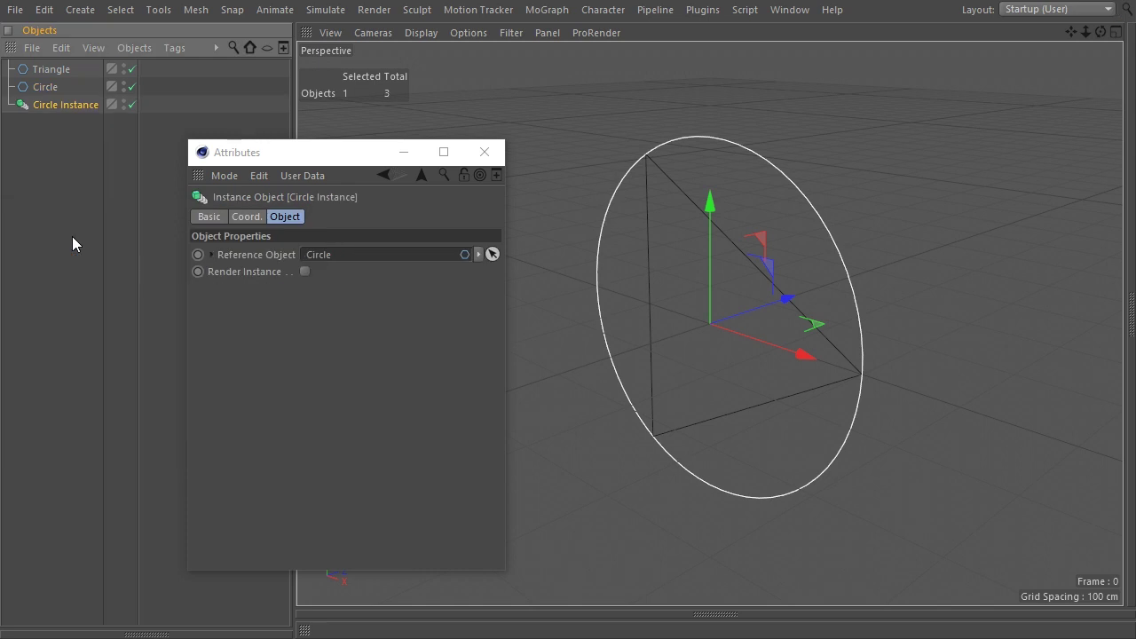
Step: Add a Cloner as parent of the Circle Instance and set its Y position offset to 0 cm
key("shift+c")
type("clon")
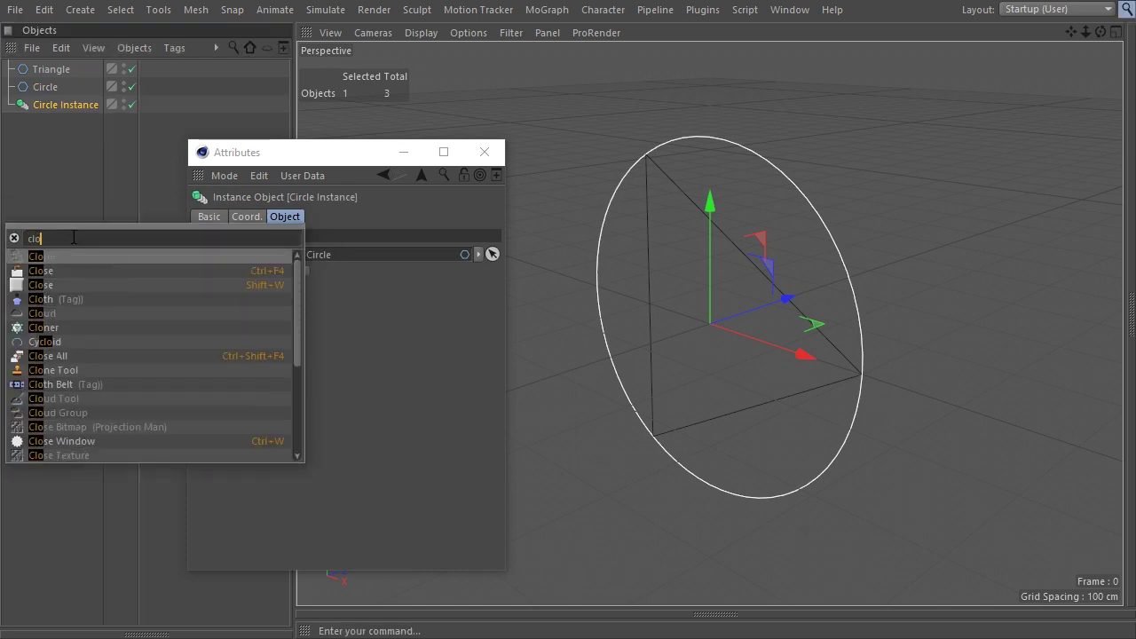
left_click(70, 256, "alt")
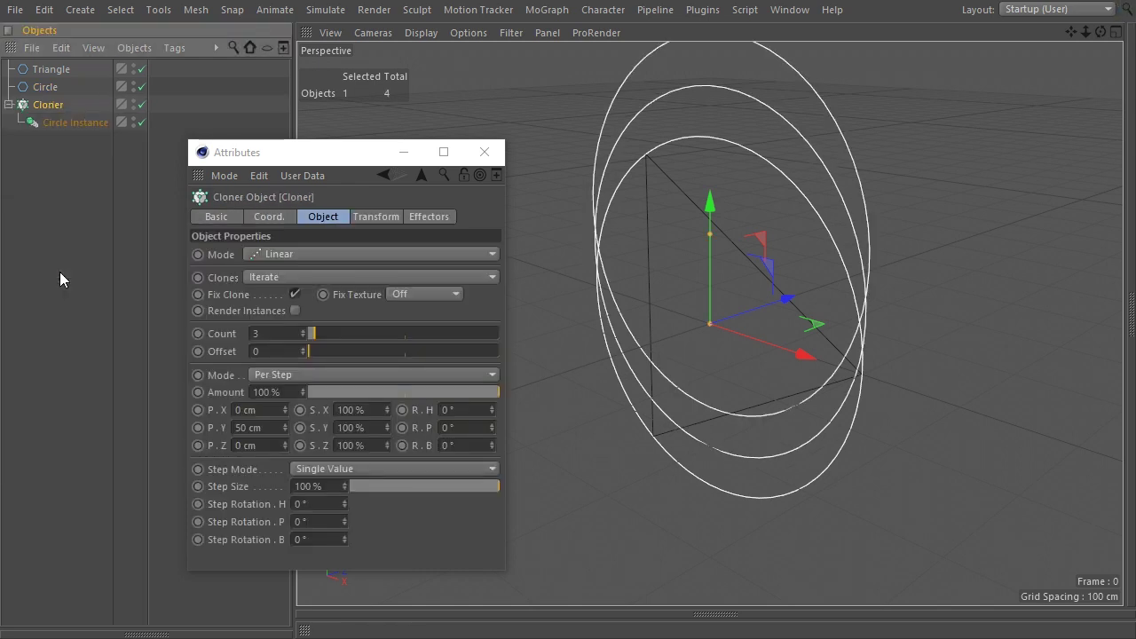
left_click(253, 427)
type("0")
key("Return")
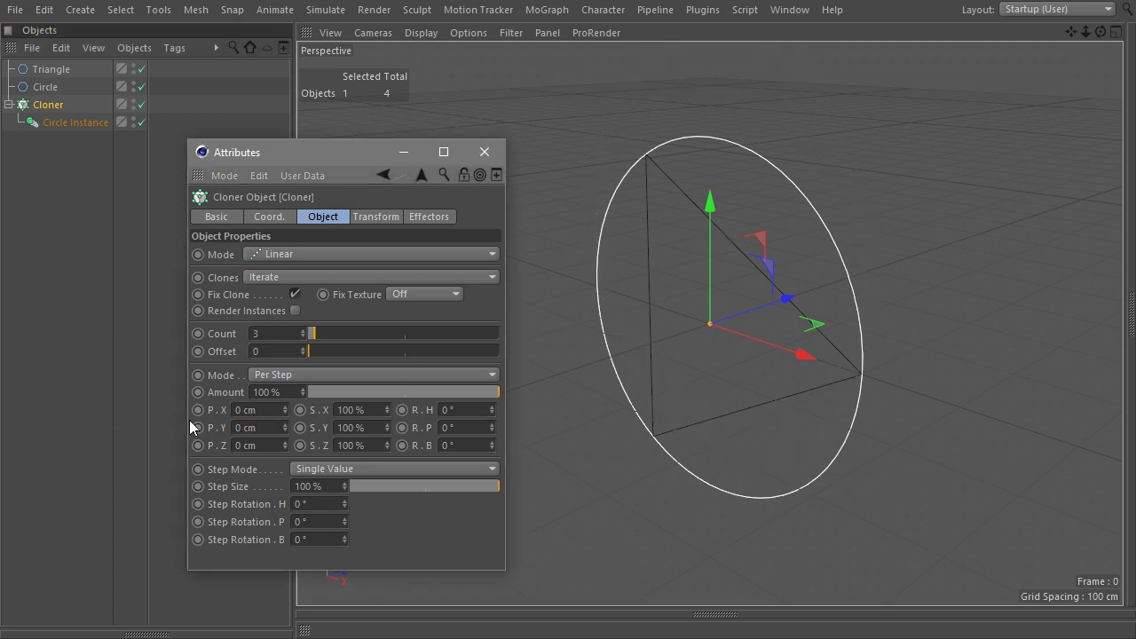
Step: Clone in Object mode onto the Triangle spline, with Align Clone off and the distribution set to Vertex
left_click(294, 253)
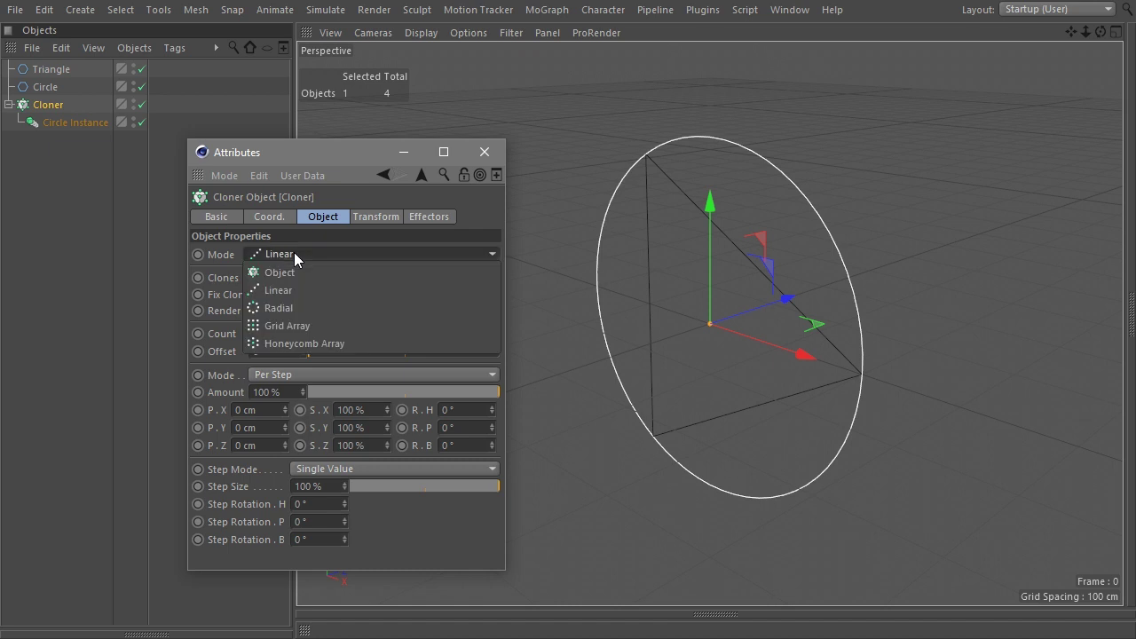
left_click(300, 268)
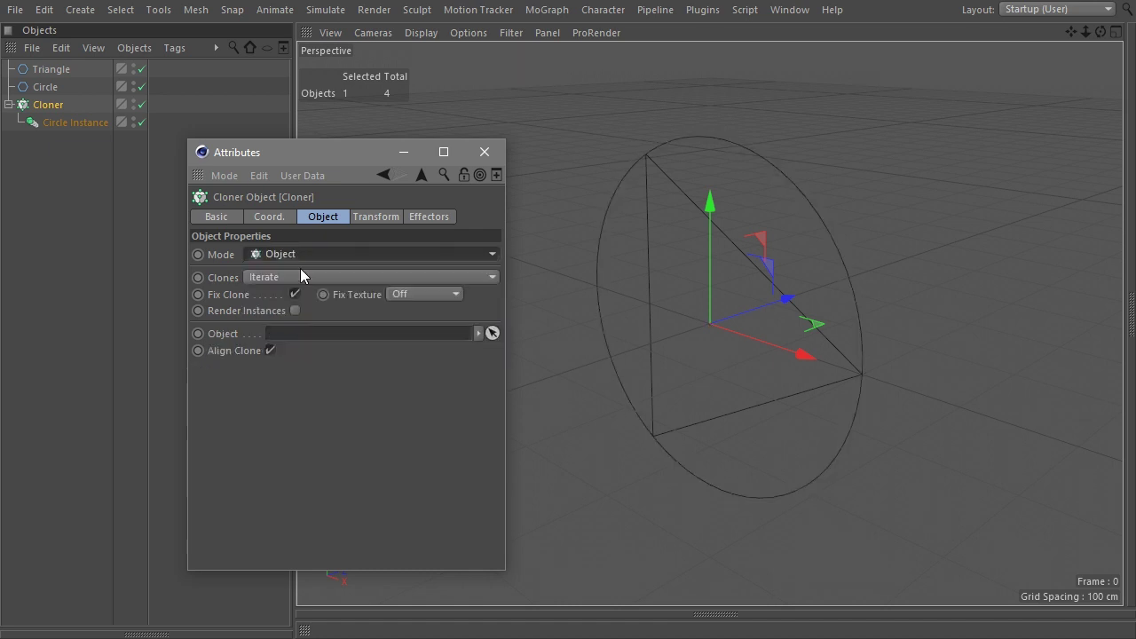
mouse_move(53, 70)
left_mouse_down()
mouse_move(153, 197)
mouse_move(299, 342)
left_mouse_up()
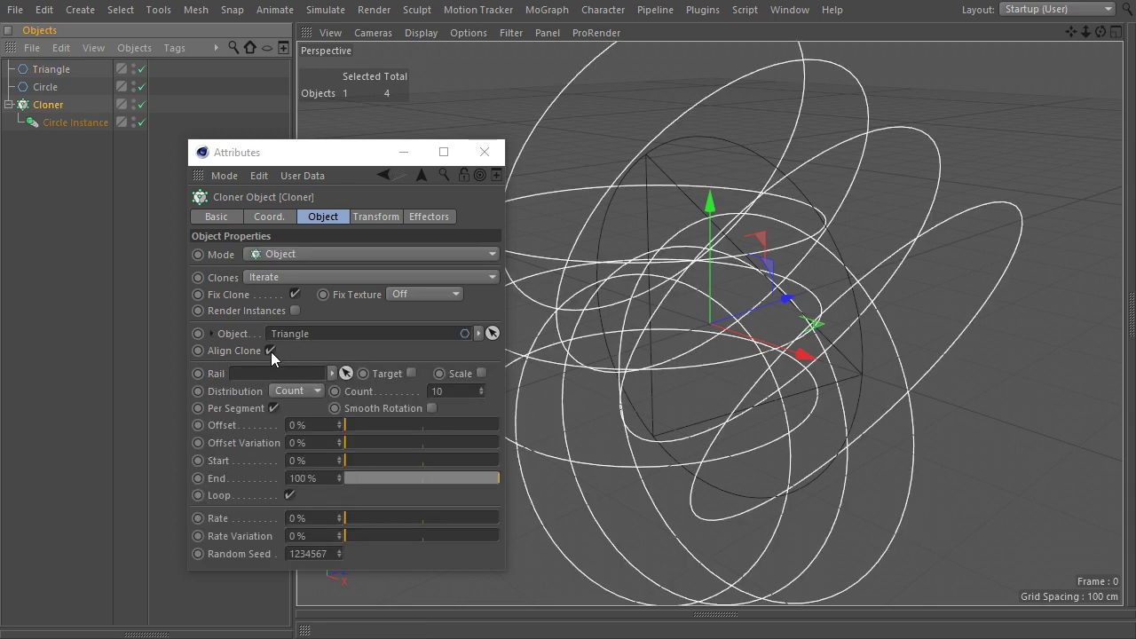
left_click(271, 351)
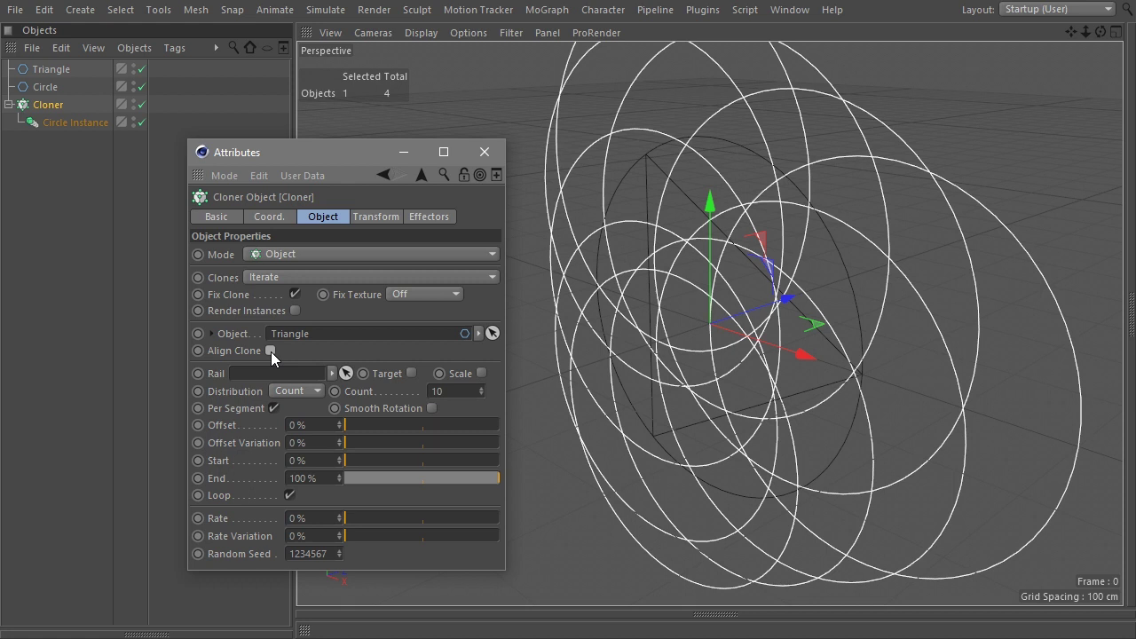
left_click(295, 390)
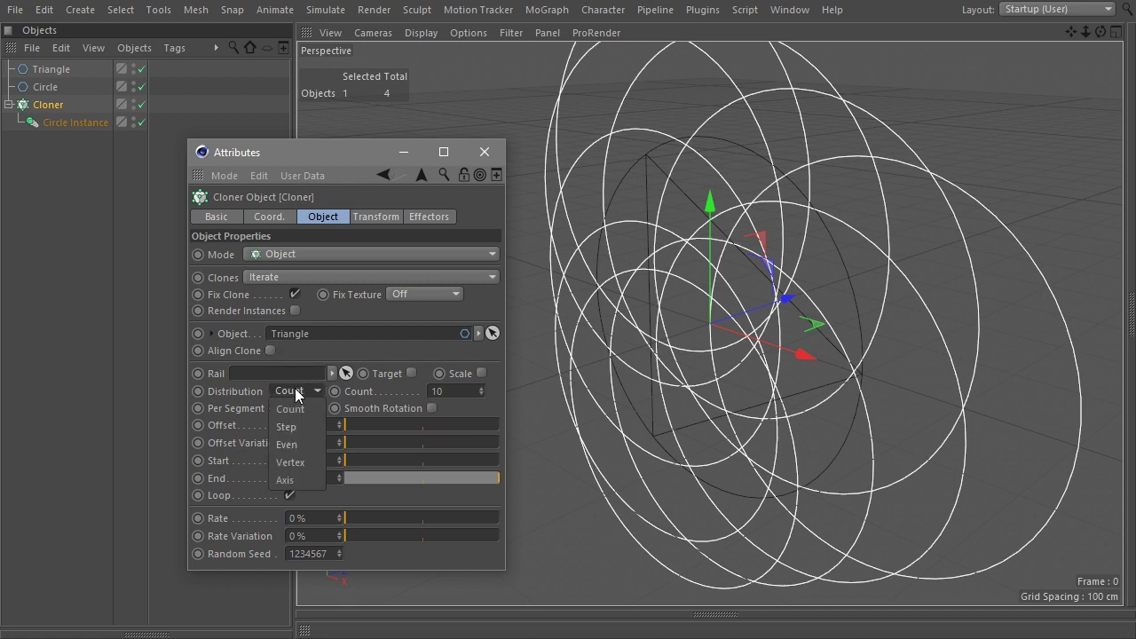
left_click(290, 465)
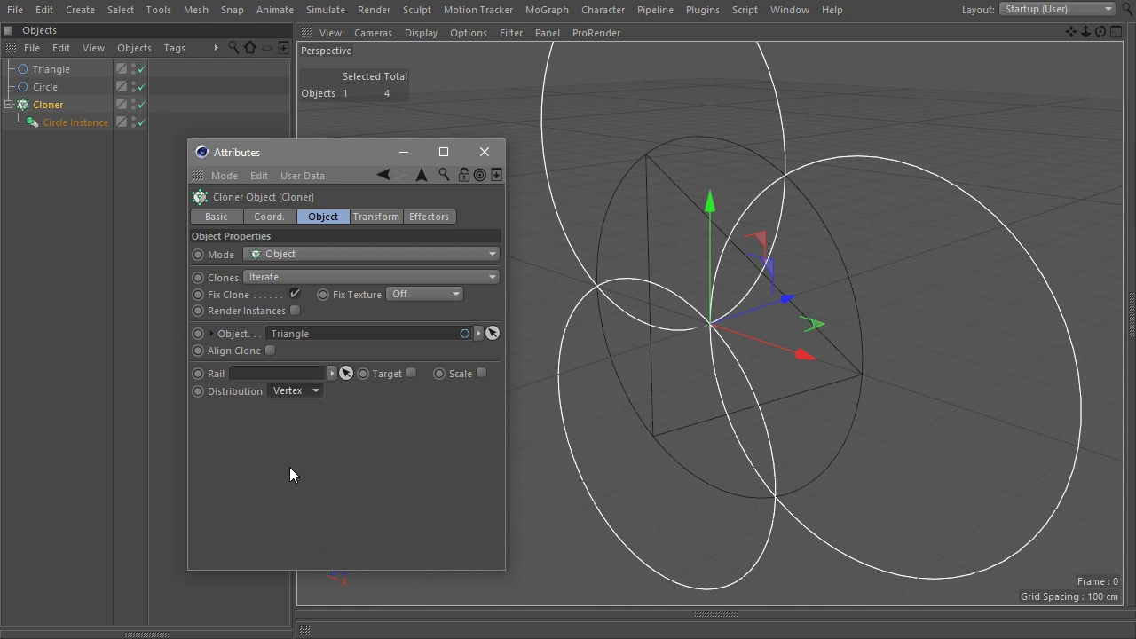
Step: Set the Cloner's transform scale to 0.25 on X, Y and Z
left_click(378, 217)
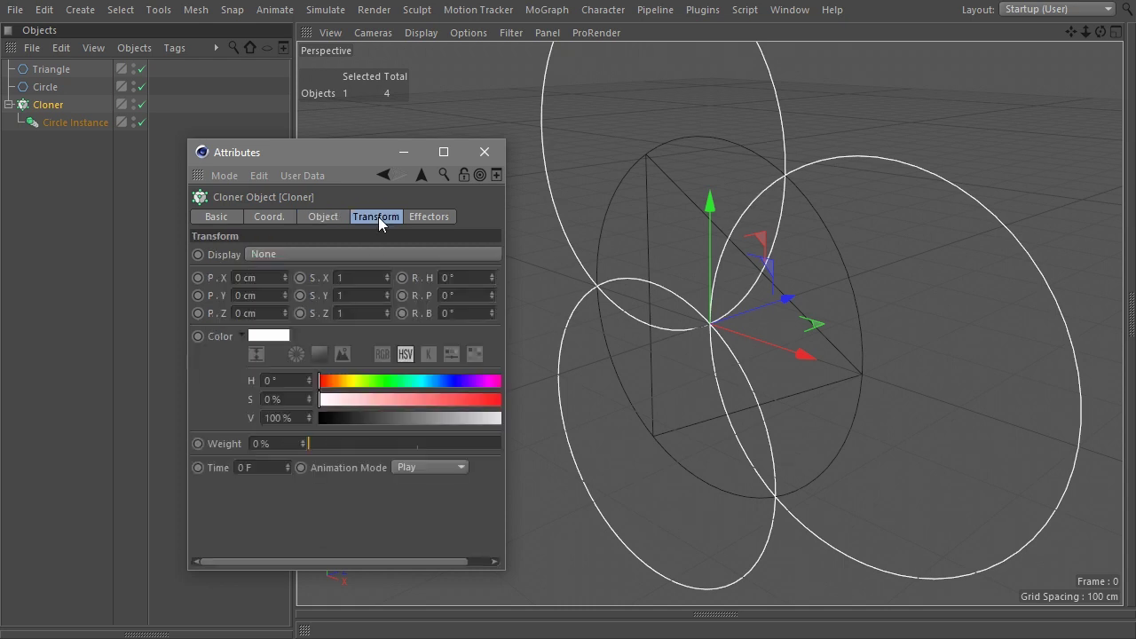
left_click(359, 277)
type("0.25")
key("Tab")
type("0.25")
key("Tab")
type("0.25")
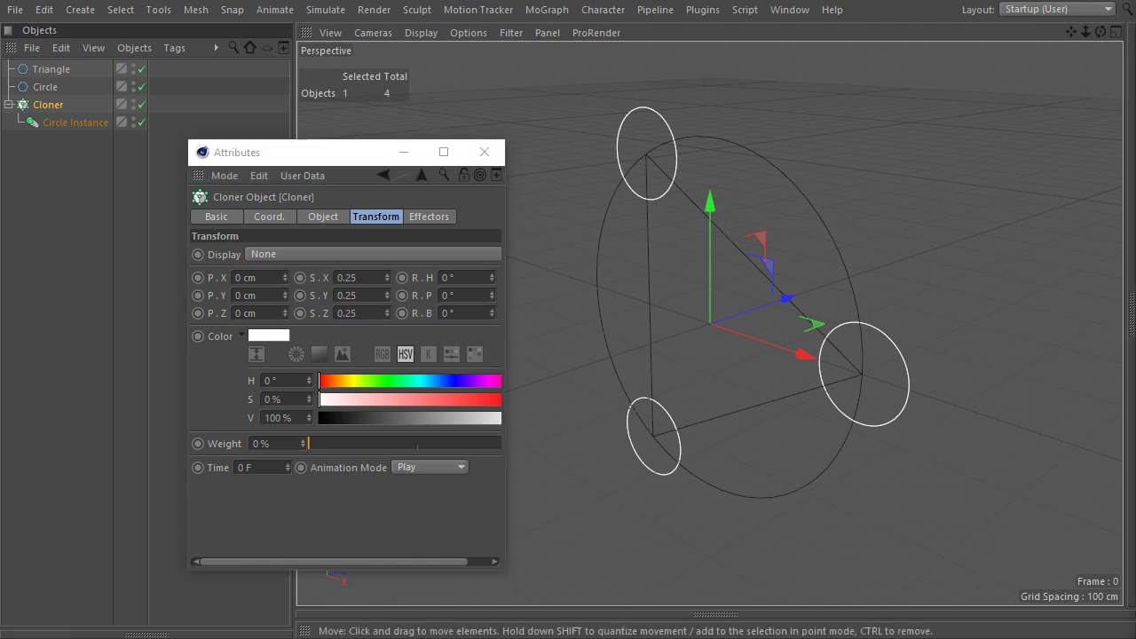
Step: Create a Null and make the Triangle, Circle and Cloner its children
left_click(97, 178)
key("shift+c")
type("null")
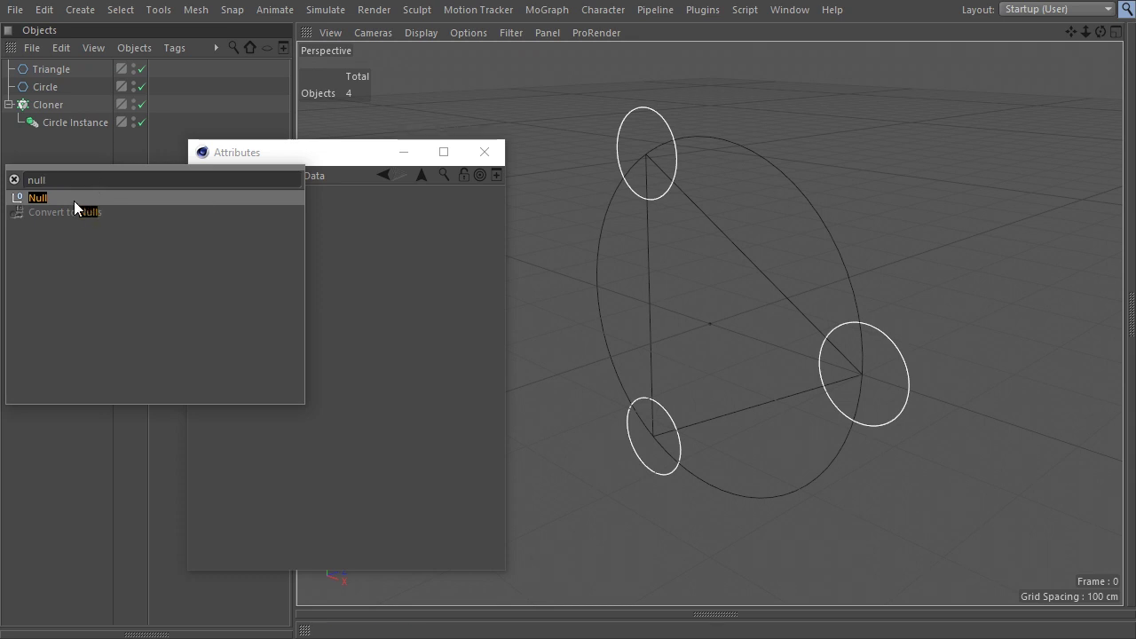
left_click(74, 200)
left_click_drag(82, 199, 49, 71)
left_click(49, 72)
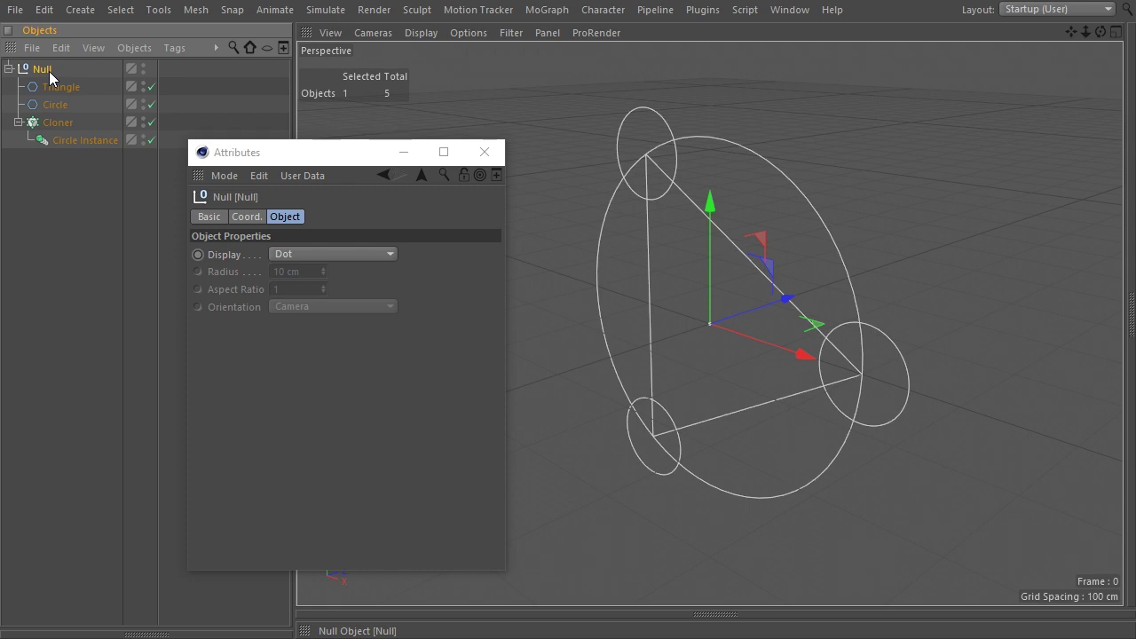
Step: Add a second Cloner as parent of the Null and set its Y position offset to 0 cm
key("shift+c")
type("clon")
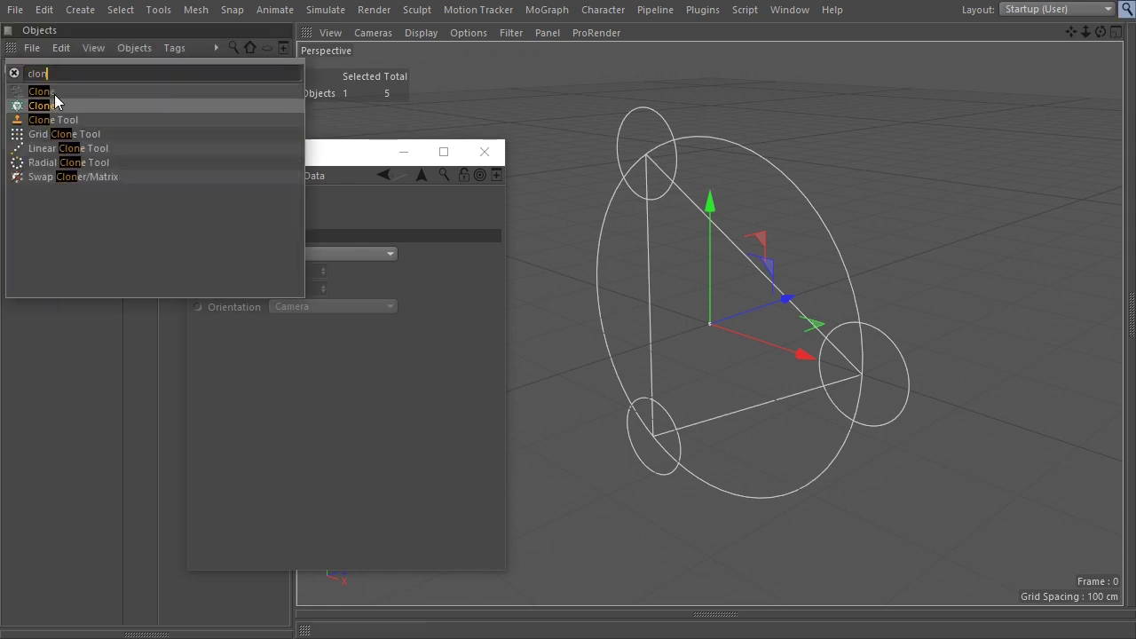
left_click(46, 106)
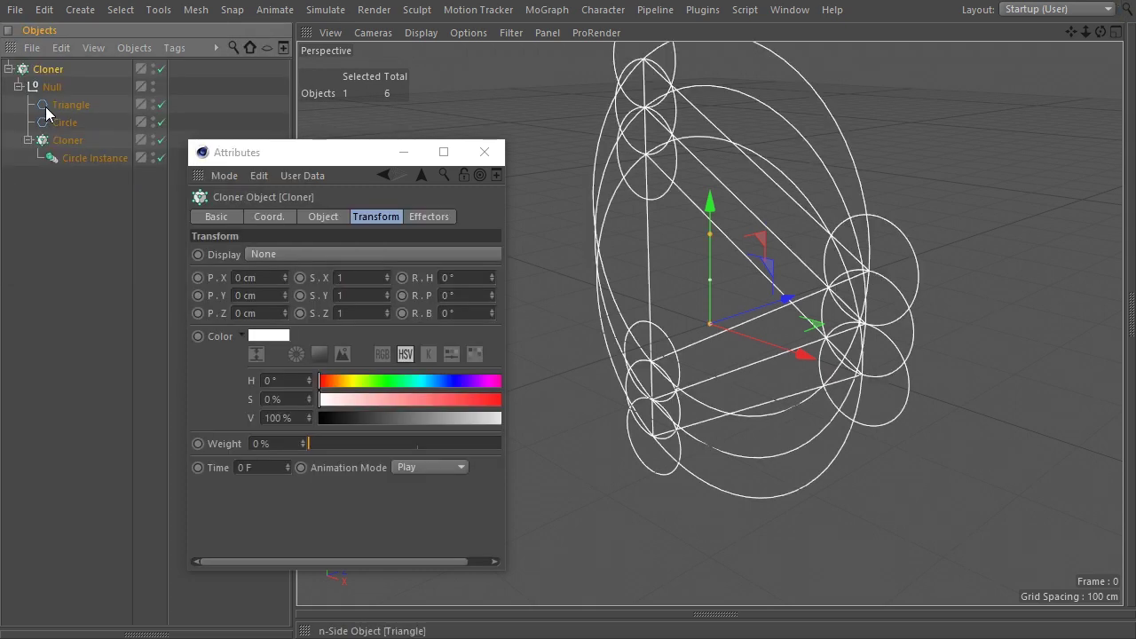
left_click(323, 217)
left_click(283, 431)
type("0")
key("Return")
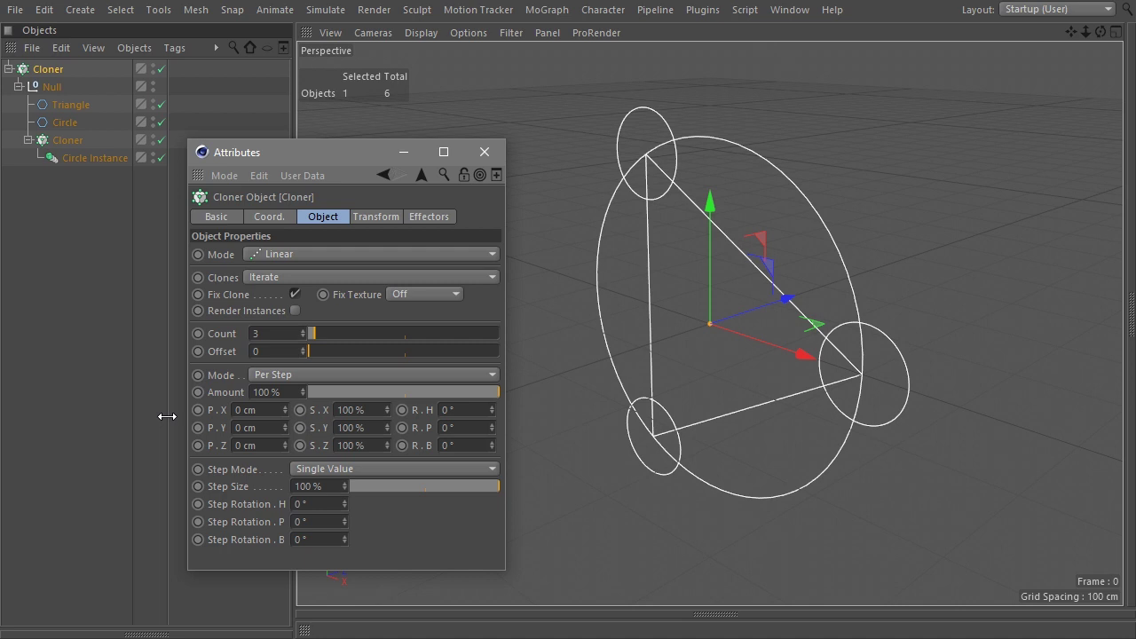
Step: Put the outer Cloner inside a Connect object and the Connect inside a Spline Mask
key("shift+c")
type("conn")
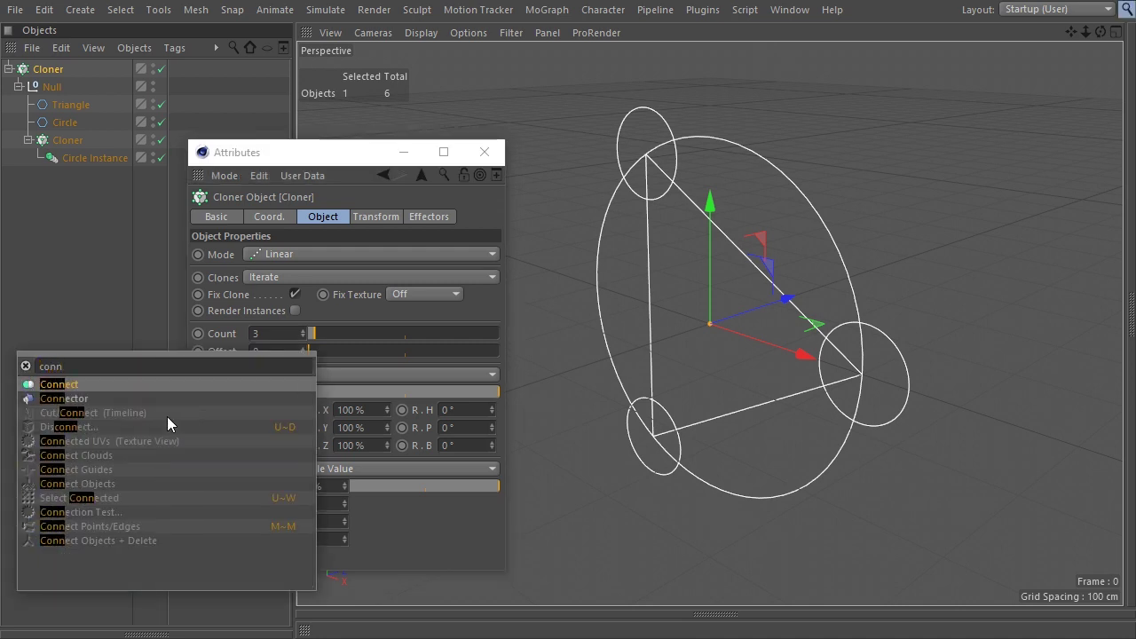
left_click(90, 384)
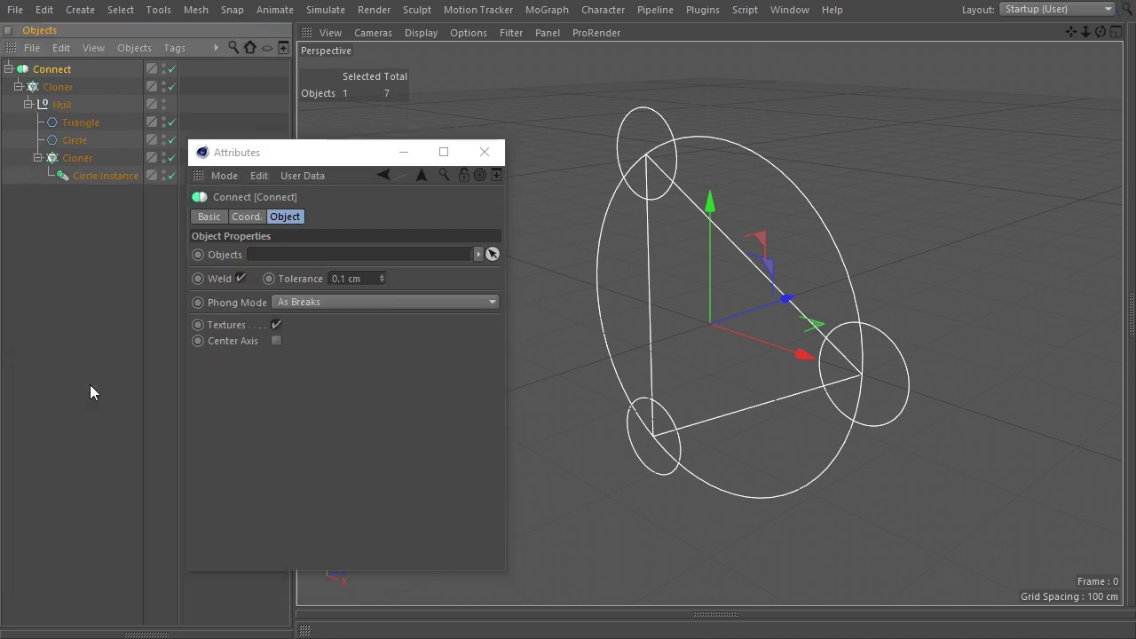
key("shift+c")
type("mask")
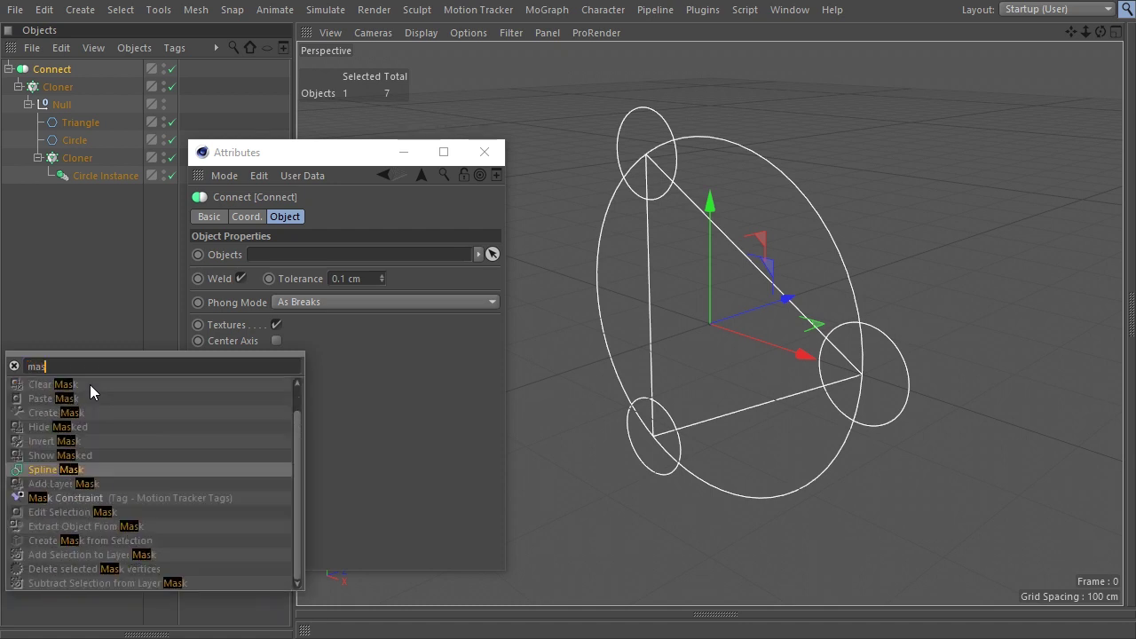
left_click(66, 473)
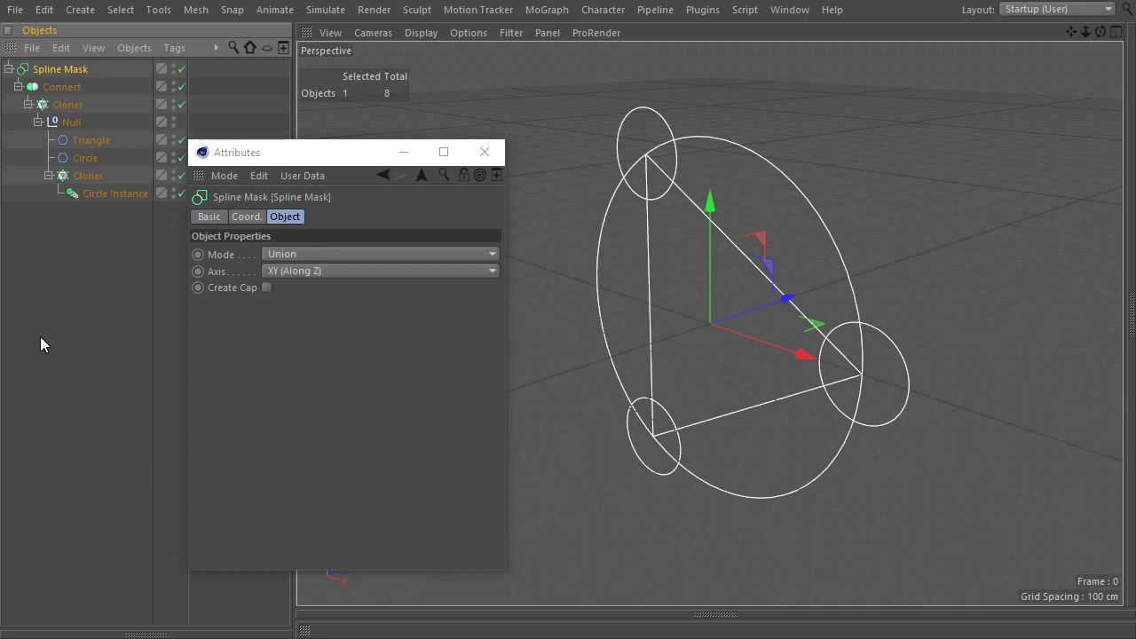
Step: Add a Formula effector to the outer Cloner and disable its Position parameter
left_click(67, 105)
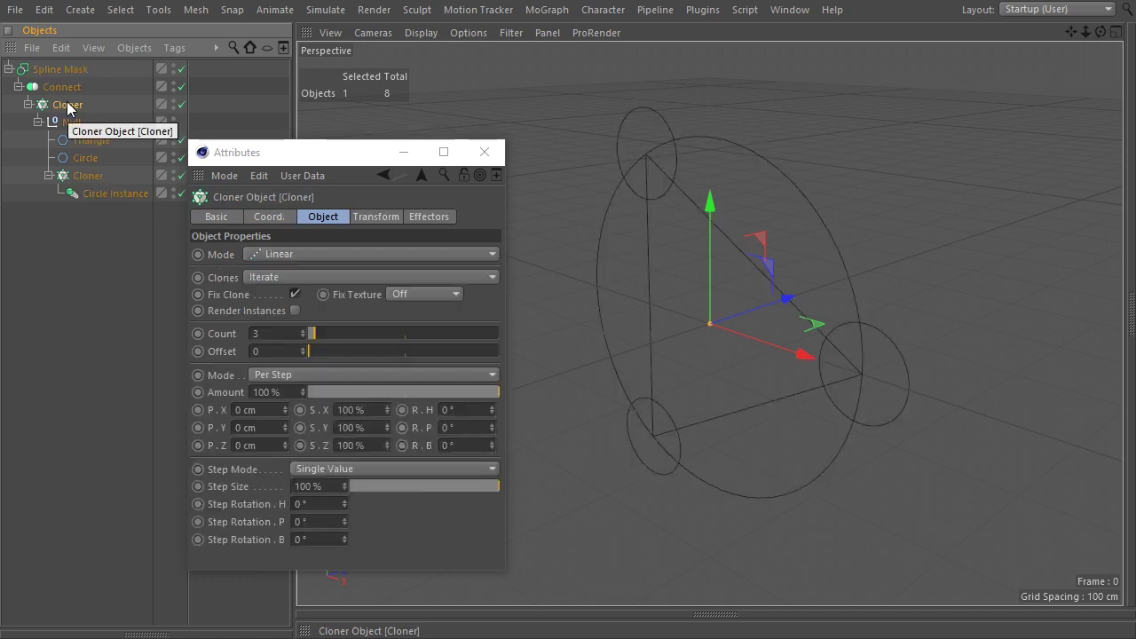
key("shift+c")
type("formula")
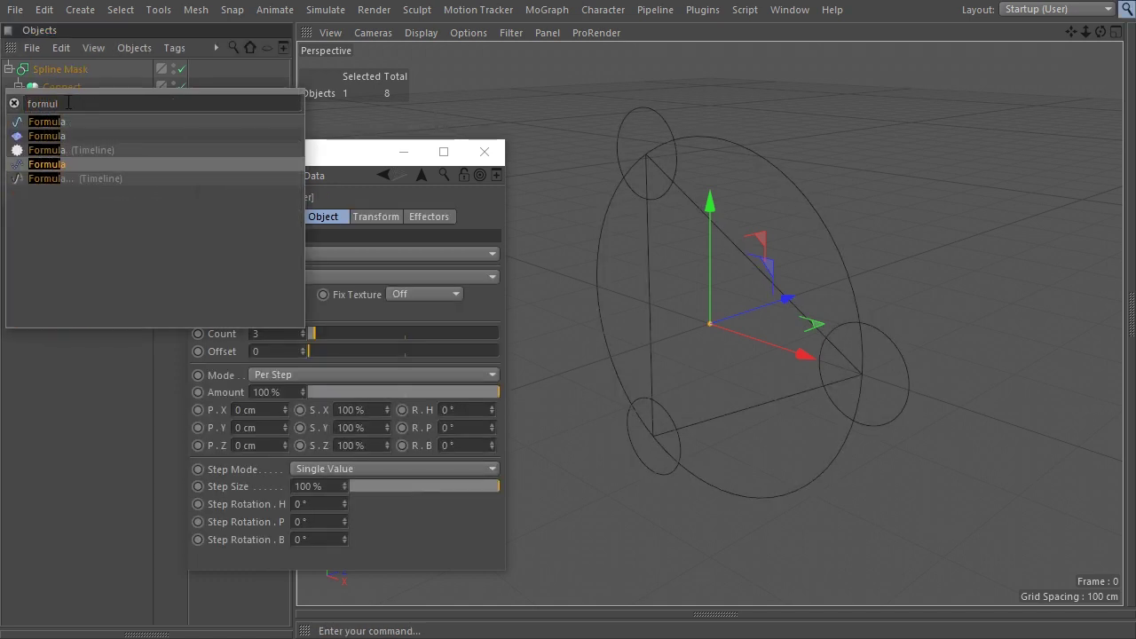
left_click(42, 165)
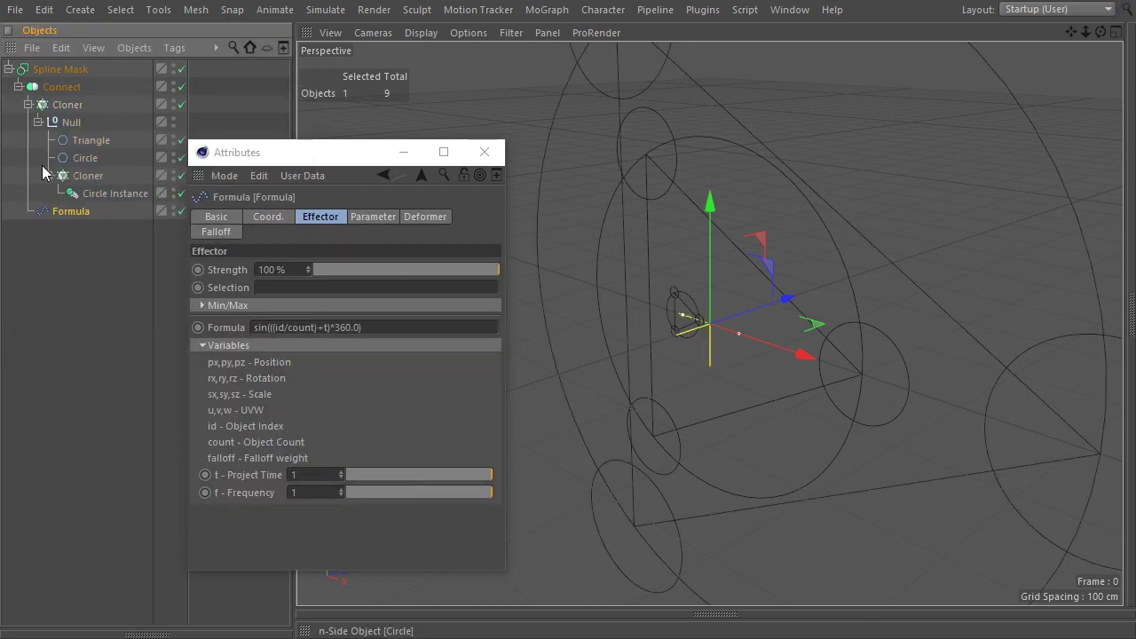
left_click(374, 218)
left_click(260, 301)
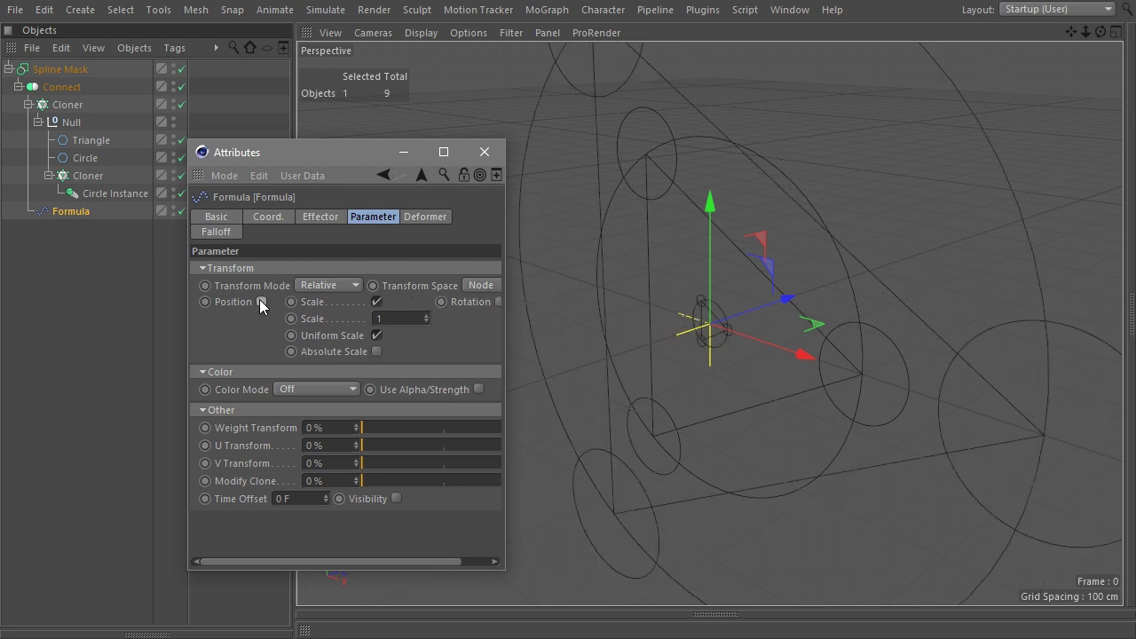
Step: Replace the Formula effector's expression with pow(2;id)-1
left_click(320, 218)
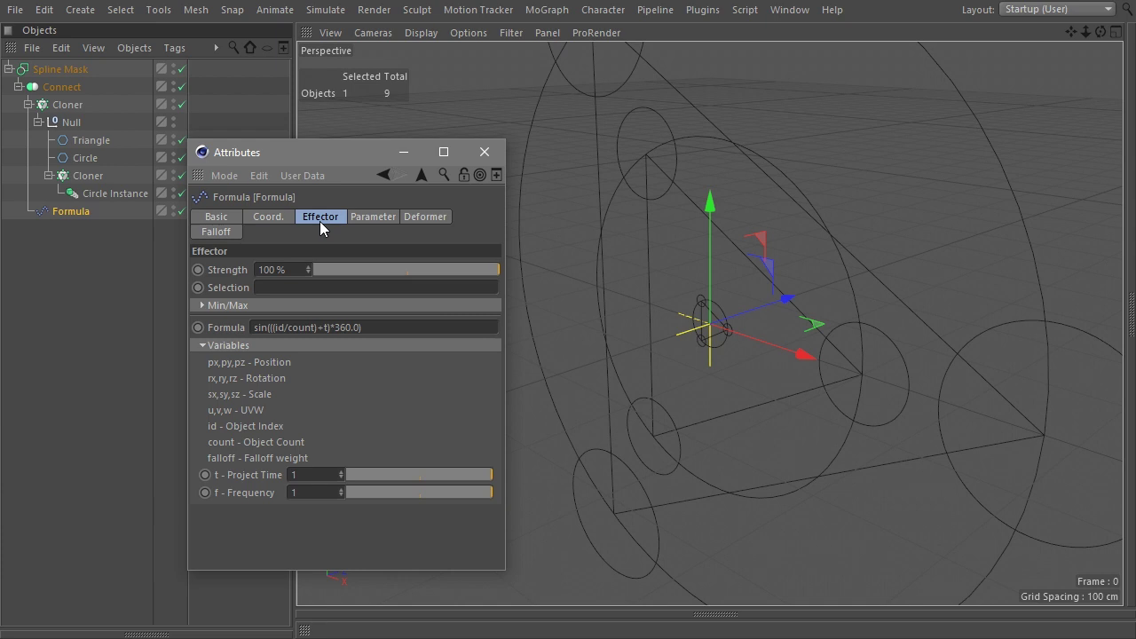
left_click_drag(394, 325, 212, 326)
key("BackSpace")
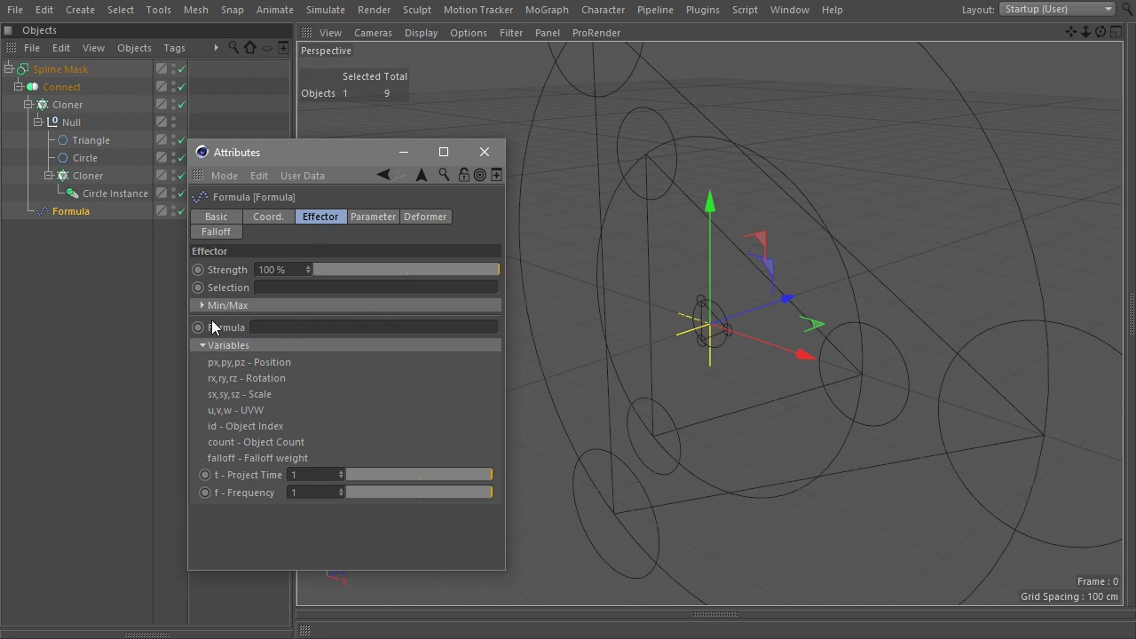
type("now")
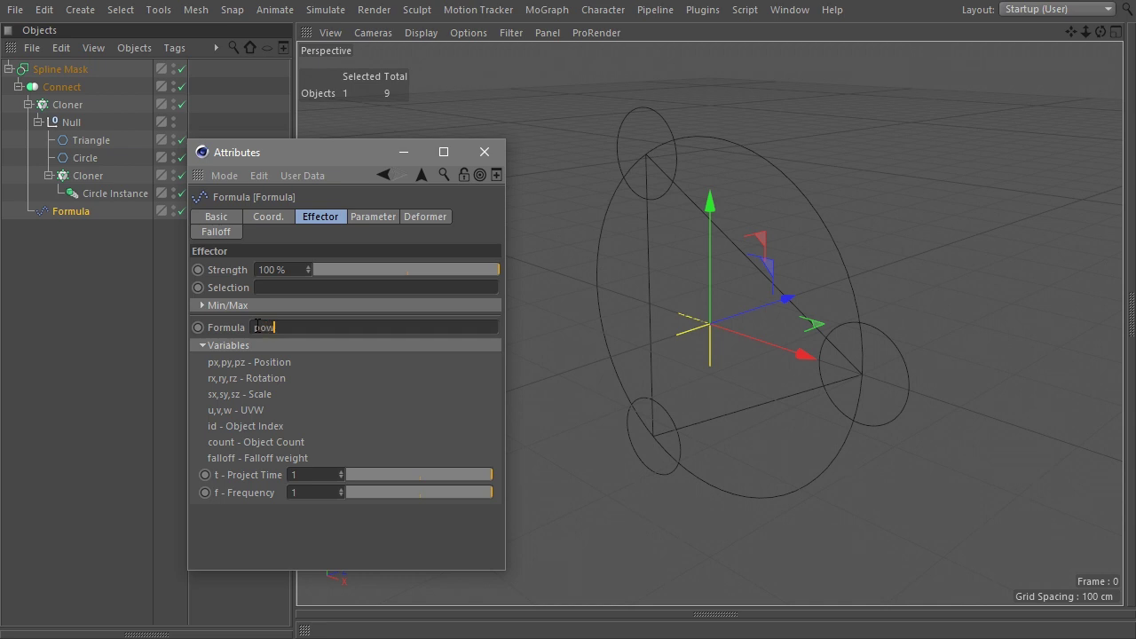
type("(2;id)-1")
key("Return")
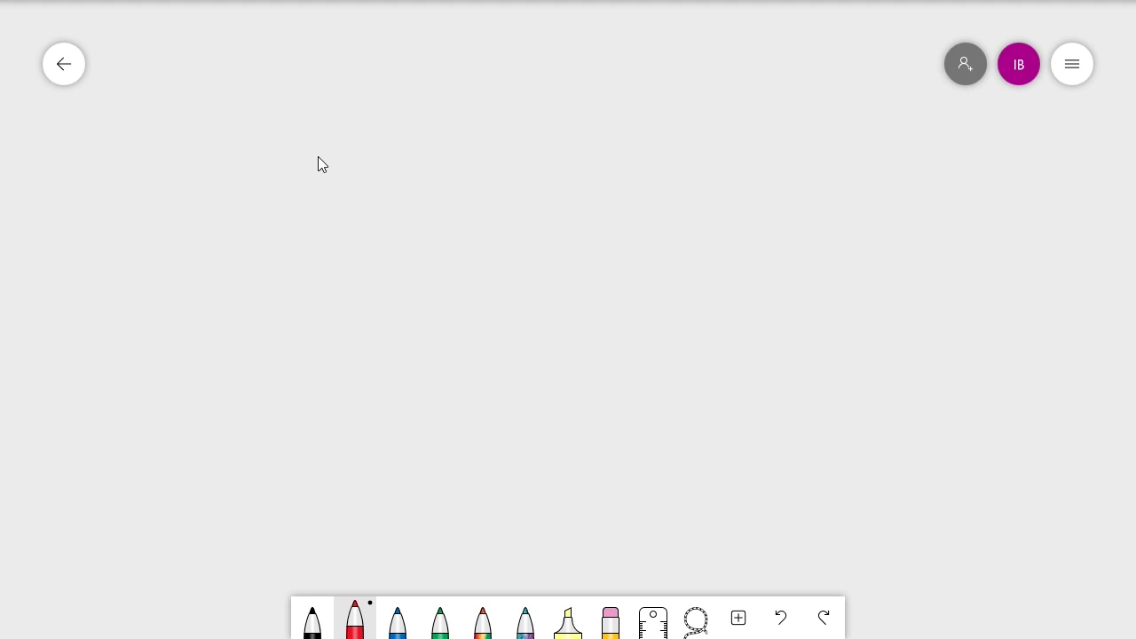
Step: Switch to the whiteboard and handwrite the equations 2⁰ = 1 and 2¹ = 2 in red
mouse_move(270, 129)
left_mouse_down()
mouse_move(305, 117)
mouse_move(318, 158)
left_mouse_up()
left_click_drag(330, 105, 334, 104)
mouse_move(384, 135)
left_mouse_down()
mouse_move(417, 132)
mouse_move(386, 142)
mouse_move(484, 119)
mouse_move(468, 171)
left_mouse_up()
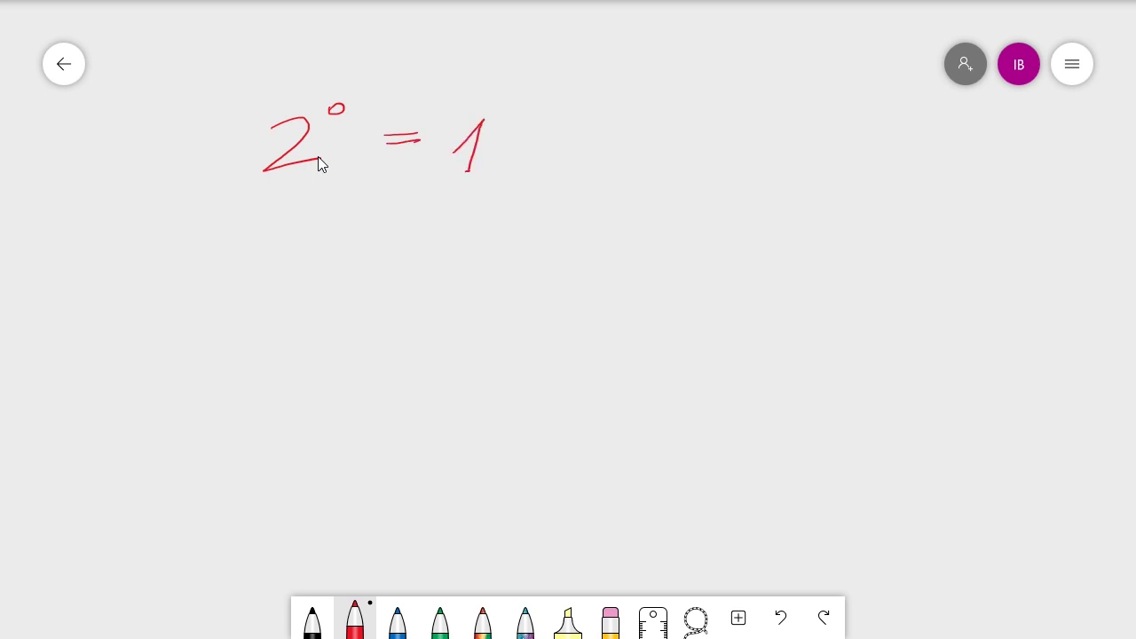
mouse_move(278, 229)
left_mouse_down()
mouse_move(261, 292)
mouse_move(309, 282)
left_mouse_up()
mouse_move(325, 215)
left_mouse_down()
mouse_move(326, 227)
mouse_move(417, 237)
mouse_move(415, 251)
mouse_move(459, 223)
mouse_move(499, 276)
left_mouse_up()
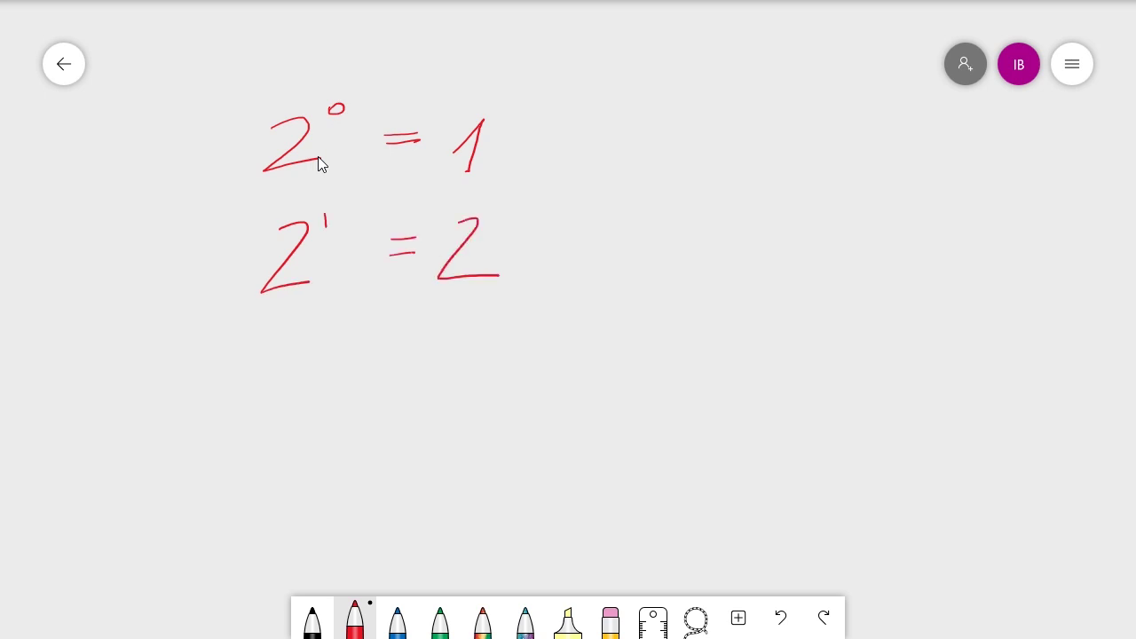
Step: Handwrite the equations 2² = 4 and 2³ = 8 below the first two
left_click_drag(269, 327, 307, 405)
mouse_move(320, 321)
left_mouse_down()
mouse_move(346, 339)
mouse_move(420, 352)
left_mouse_up()
left_click_drag(387, 370, 423, 367)
mouse_move(468, 331)
left_mouse_down()
mouse_move(498, 379)
mouse_move(484, 415)
left_mouse_up()
mouse_move(278, 457)
left_mouse_down()
mouse_move(286, 451)
mouse_move(316, 515)
left_mouse_up()
mouse_move(325, 441)
left_mouse_down()
mouse_move(335, 451)
mouse_move(325, 463)
left_mouse_up()
left_click_drag(384, 465, 405, 475)
left_click_drag(485, 449, 460, 451)
Step: Extend each of the four whiteboard equations with a subtraction of 1 and write the result
mouse_move(563, 140)
left_mouse_down()
mouse_move(663, 119)
mouse_move(657, 166)
left_mouse_up()
left_click_drag(726, 136, 754, 135)
left_click_drag(728, 146, 758, 144)
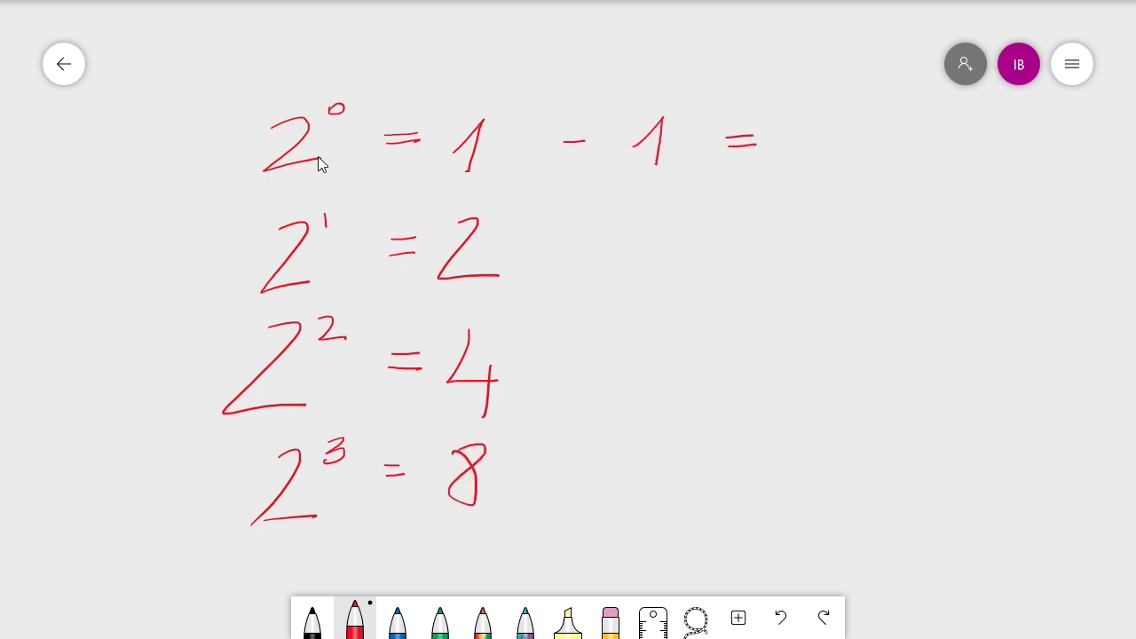
left_click_drag(825, 126, 823, 124)
mouse_move(566, 251)
left_mouse_down()
mouse_move(600, 249)
mouse_move(660, 276)
left_mouse_up()
mouse_move(713, 238)
left_mouse_down()
mouse_move(740, 237)
mouse_move(744, 249)
left_mouse_up()
mouse_move(833, 225)
left_mouse_down()
mouse_move(807, 267)
mouse_move(822, 288)
left_mouse_up()
left_click_drag(572, 372, 603, 371)
mouse_move(650, 380)
left_mouse_down()
mouse_move(669, 338)
mouse_move(672, 405)
left_mouse_up()
left_click_drag(737, 364, 764, 360)
mouse_move(739, 373)
left_mouse_down()
mouse_move(838, 363)
mouse_move(816, 392)
left_mouse_up()
mouse_move(577, 464)
left_mouse_down()
mouse_move(607, 464)
mouse_move(673, 497)
left_mouse_up()
left_click_drag(746, 457, 764, 456)
left_click_drag(746, 471, 770, 471)
left_click_drag(817, 437, 819, 502)
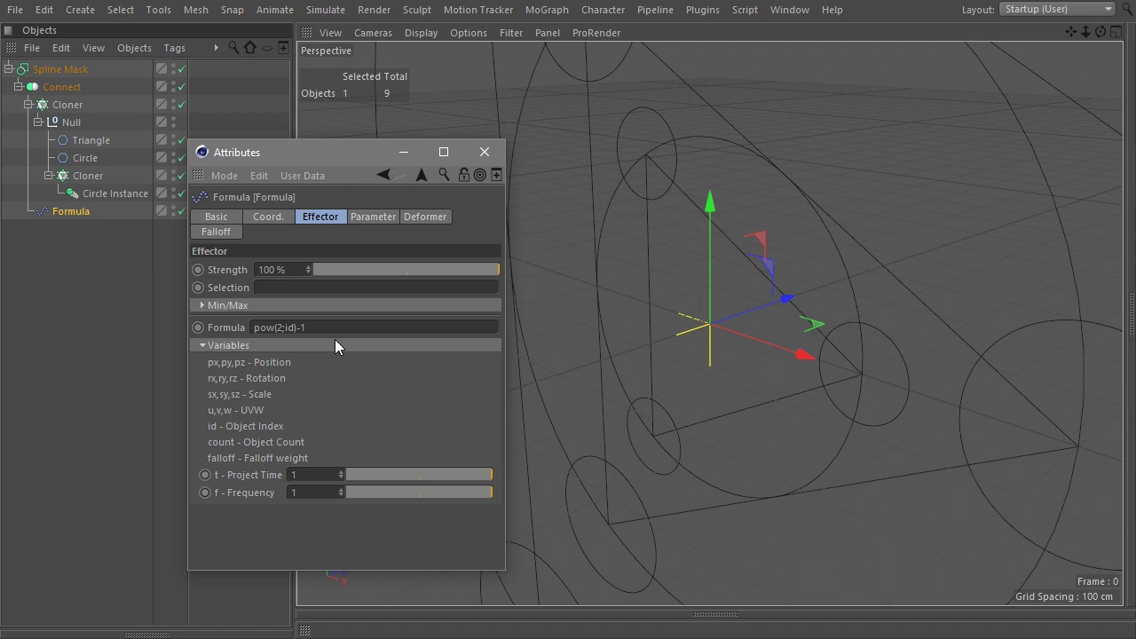
Step: Back in Cinema 4D, set the outer Cloner's per-step bank rotation (R.B) to 60°
left_click(74, 113)
left_click(75, 107)
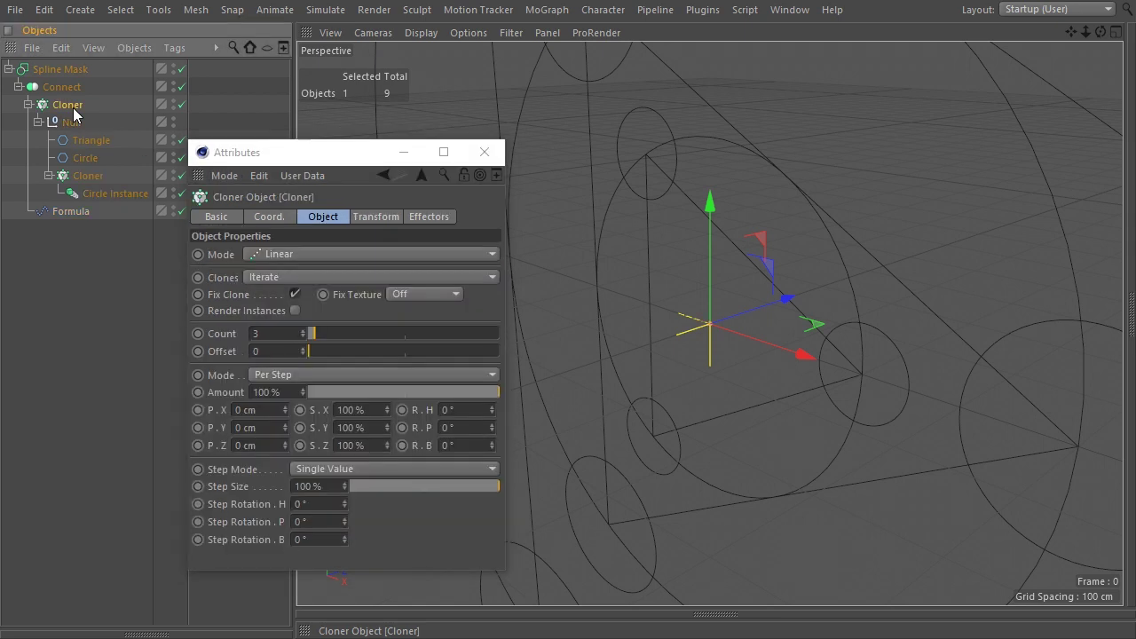
left_click(438, 445)
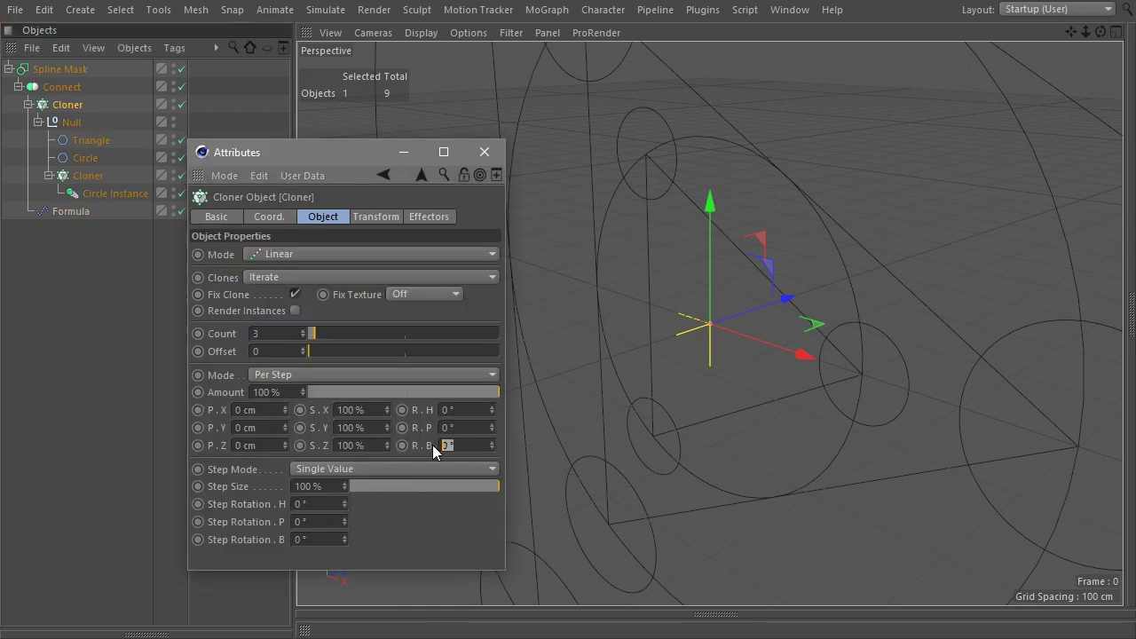
key("Return")
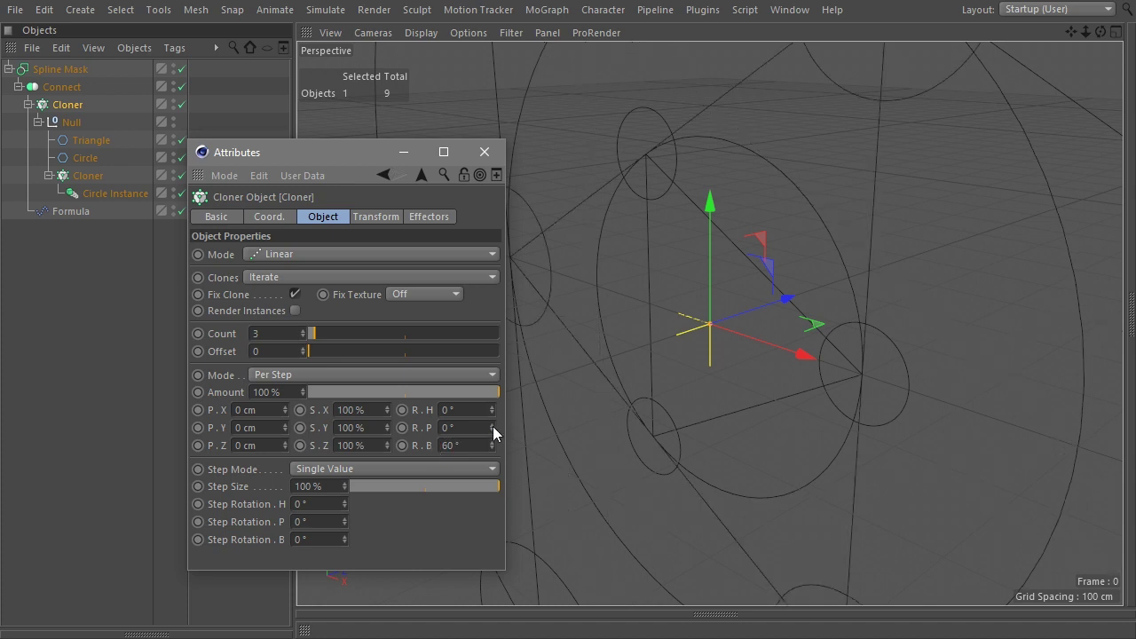
left_click(714, 345)
scroll(714, 345, "down", 2)
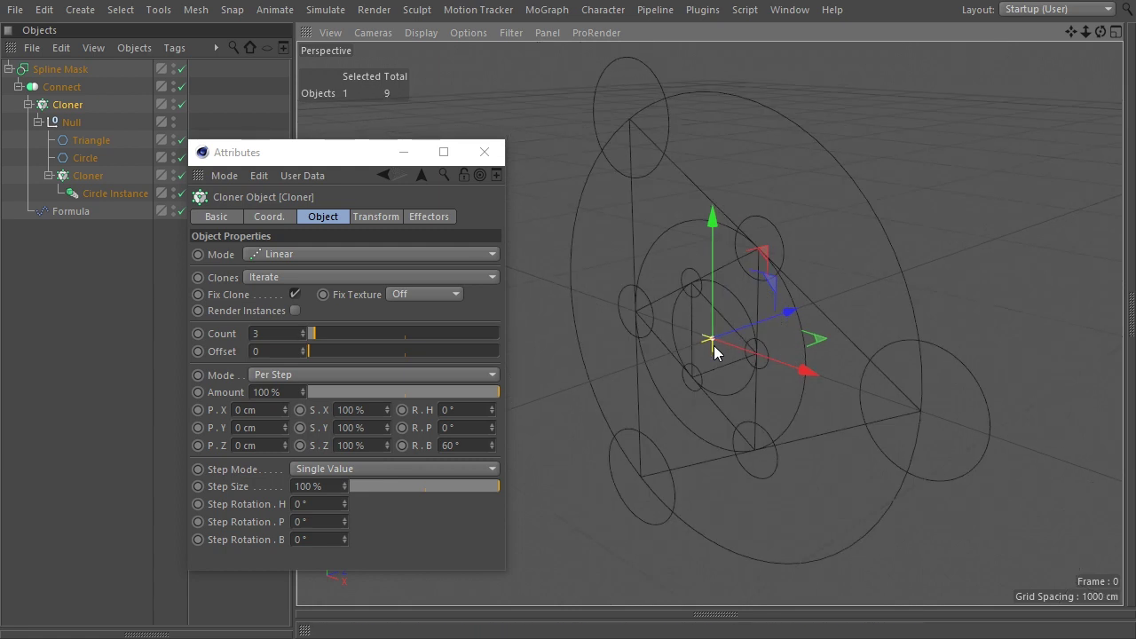
Step: Create a MoSpline object and place it below the Spline Mask hierarchy
left_click(100, 263)
key("shift+c")
type("mosplin")
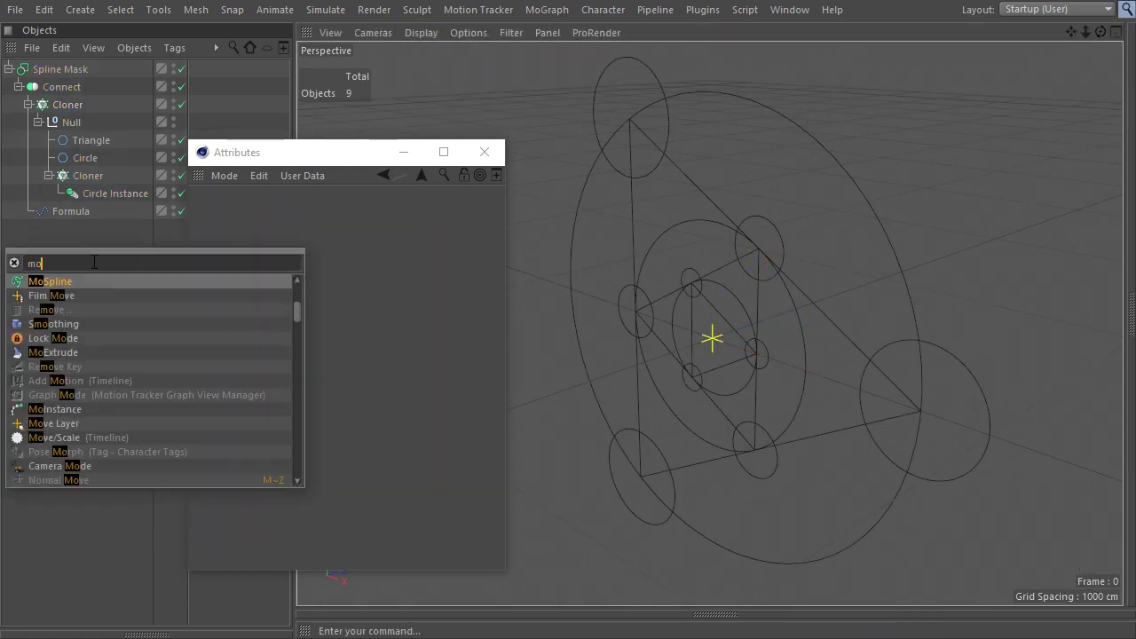
left_click(102, 283)
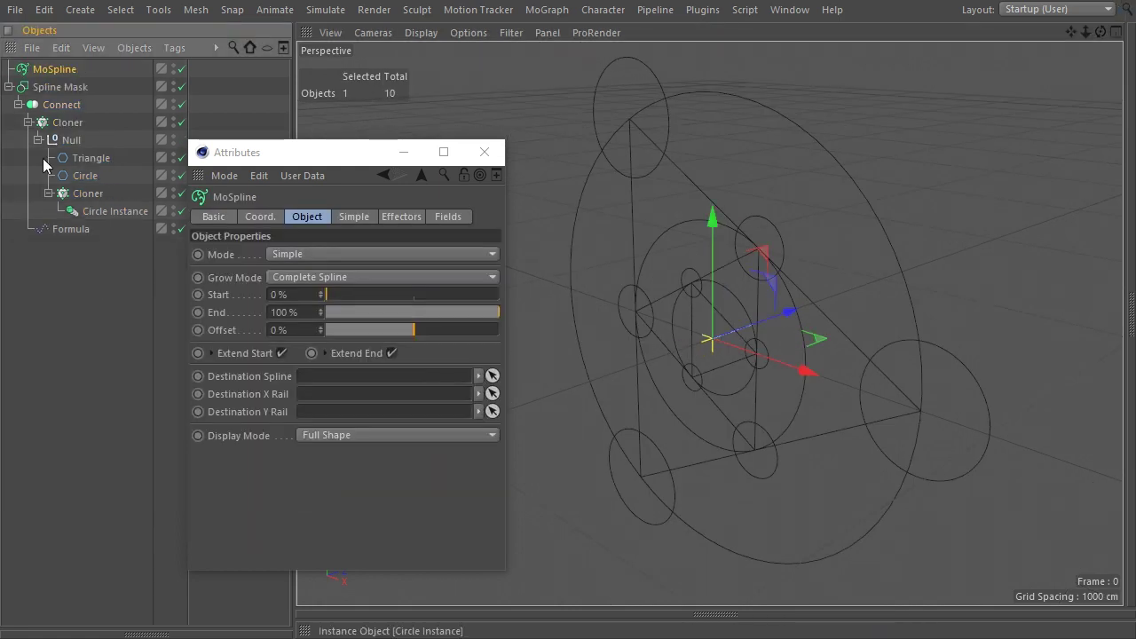
left_click_drag(27, 71, 44, 287)
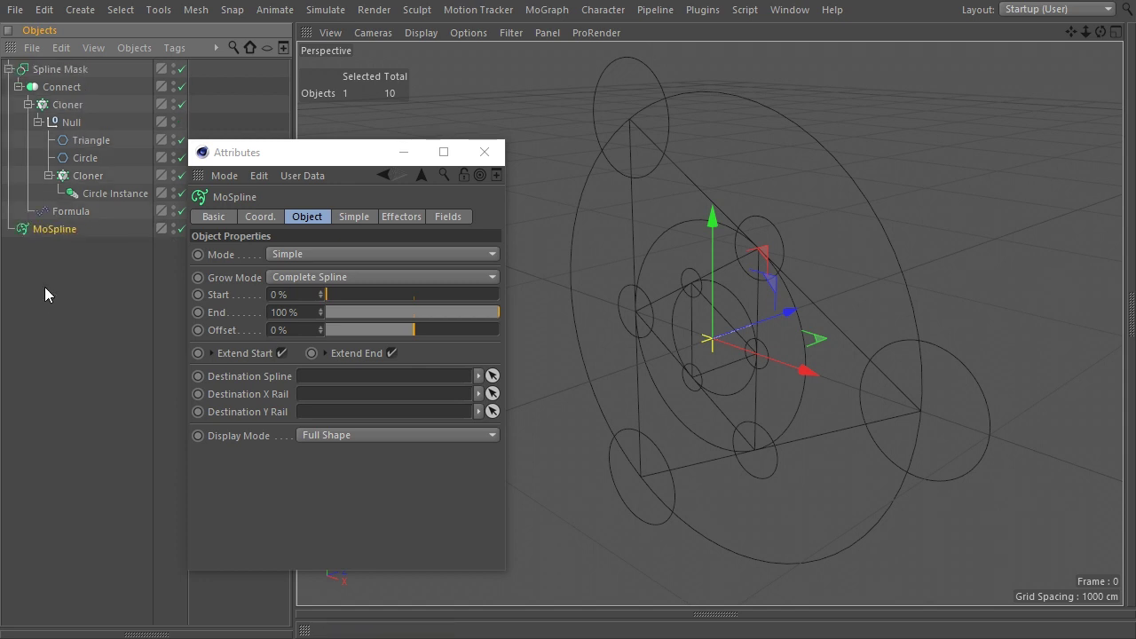
Step: Set the MoSpline's mode to Spline and assign the Spline Mask as its source spline
left_click(297, 254)
left_click(299, 292)
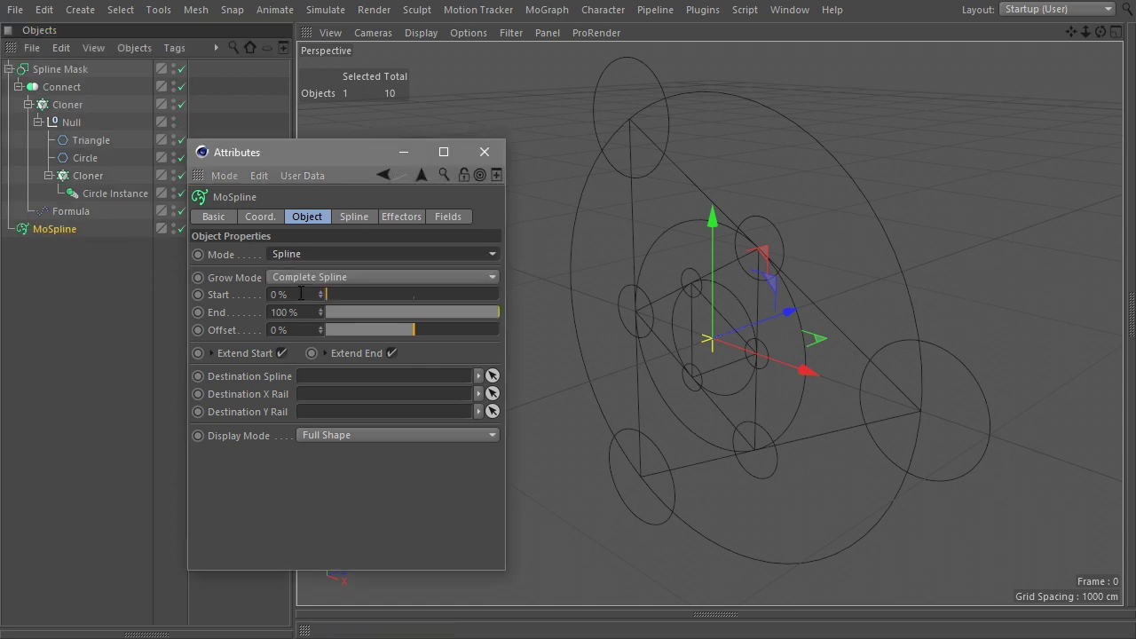
left_click(349, 218)
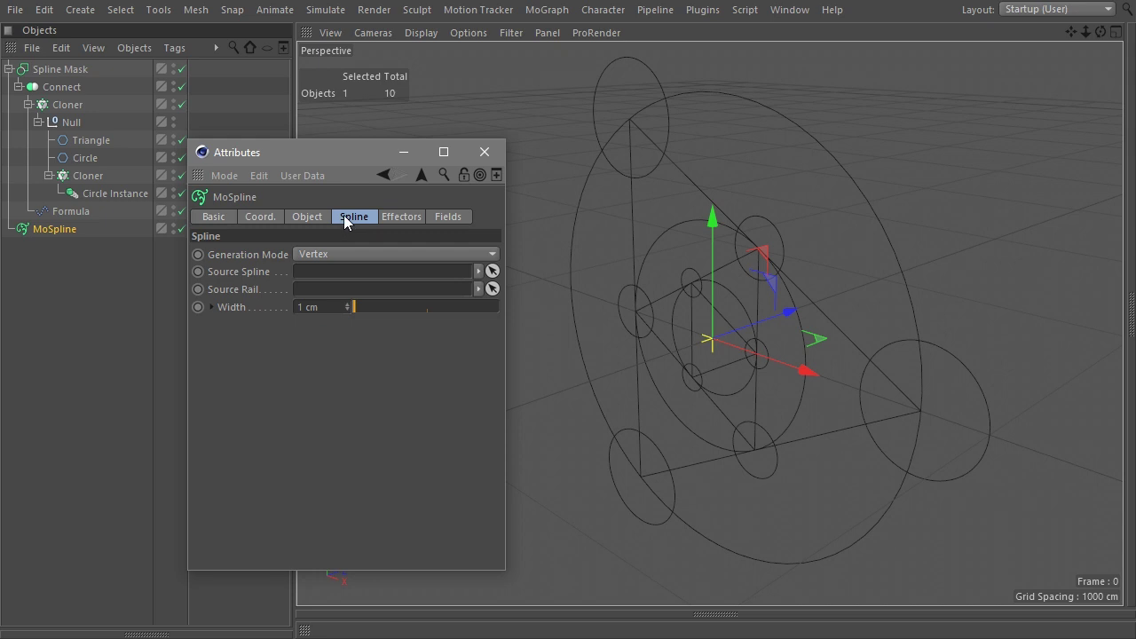
left_click_drag(47, 68, 334, 279)
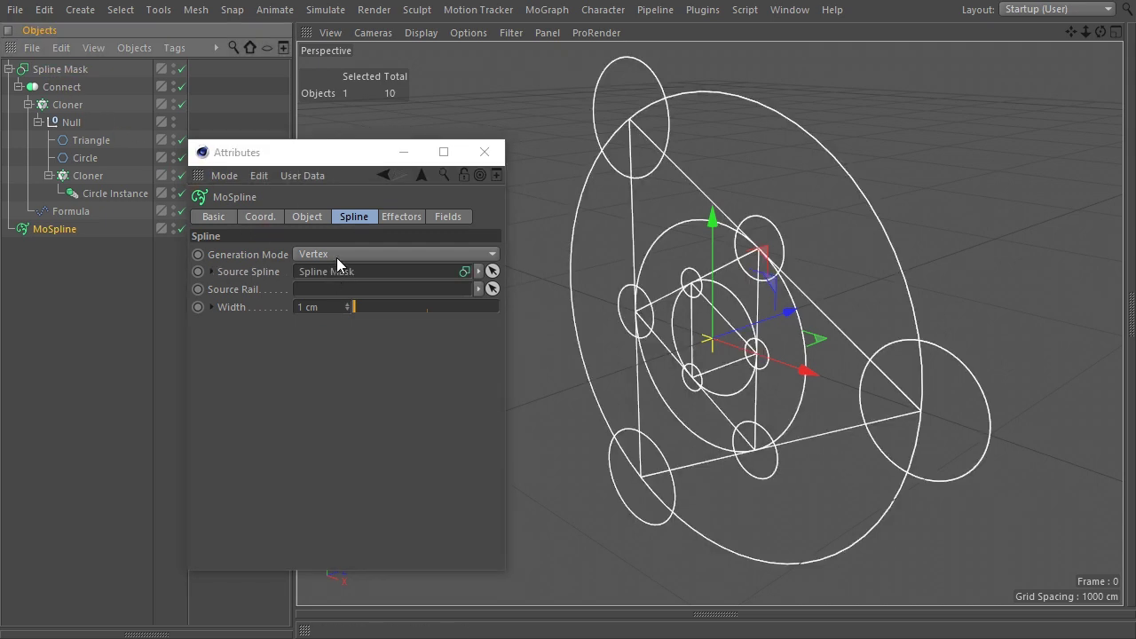
Step: Set the MoSpline's generation mode to Even with a count of 99
left_click(336, 257)
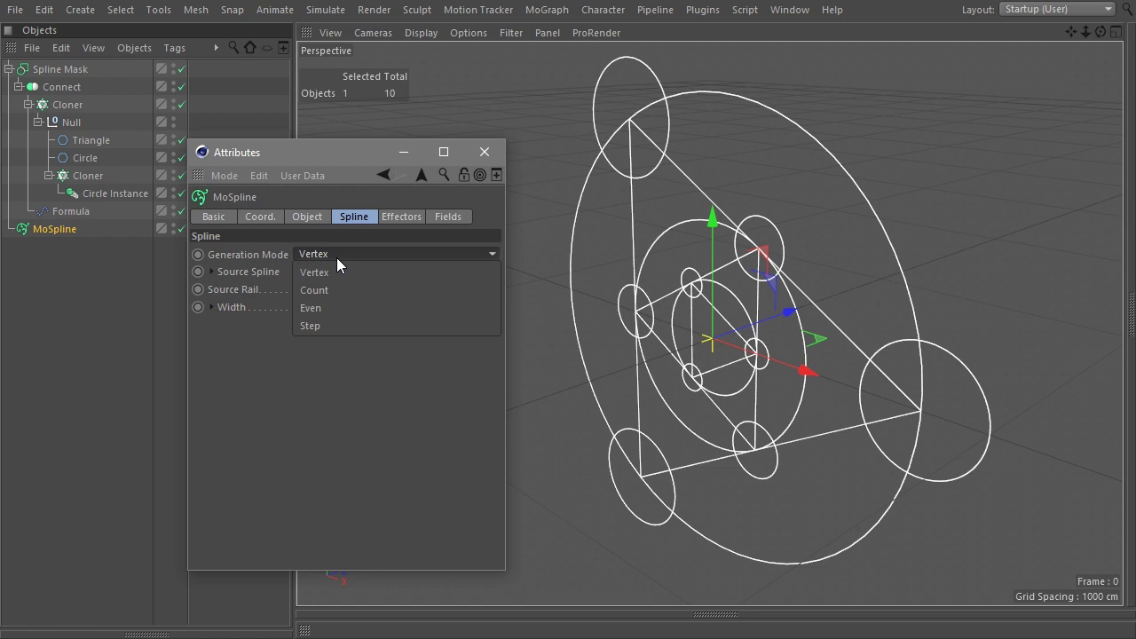
left_click(330, 308)
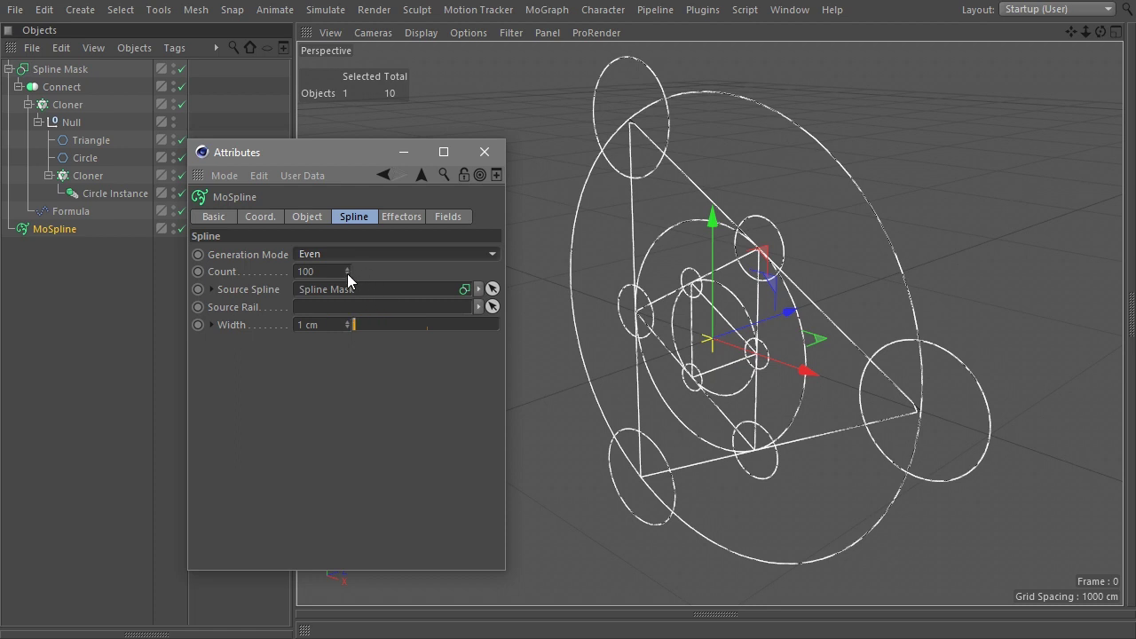
left_click(348, 274)
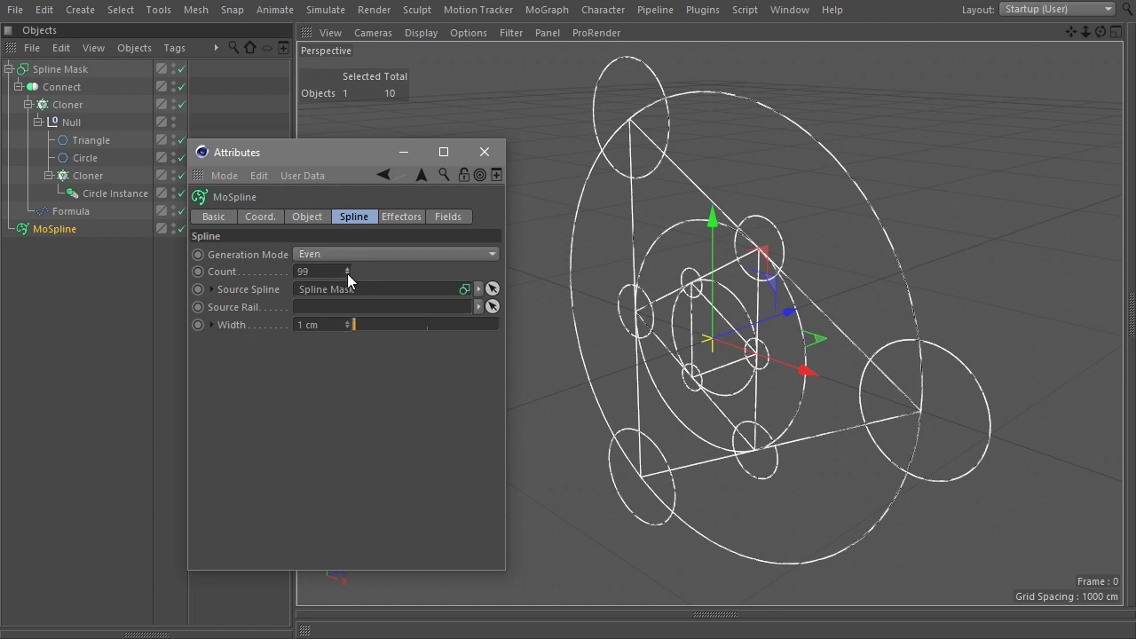
Step: Test the MoSpline's growth by varying its End value, and reorder the Null's children as Cloner, Circle, Triangle
left_click(308, 219)
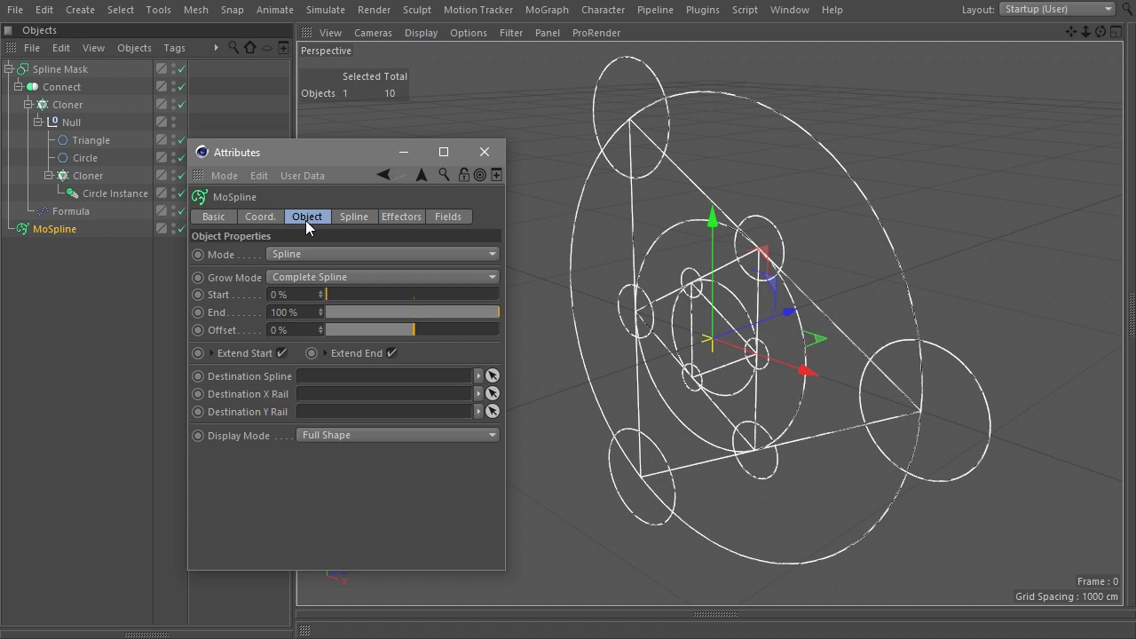
mouse_move(497, 314)
left_mouse_down()
mouse_move(401, 331)
mouse_move(319, 366)
mouse_move(526, 416)
left_mouse_up()
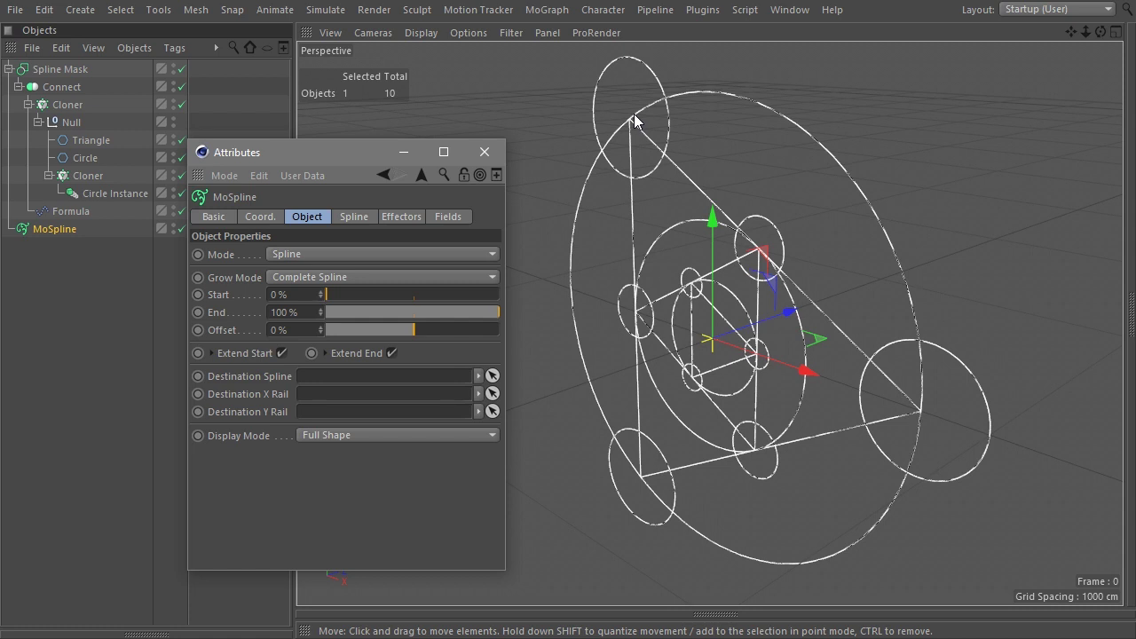
left_click_drag(77, 175, 69, 142)
left_click_drag(77, 195, 68, 174)
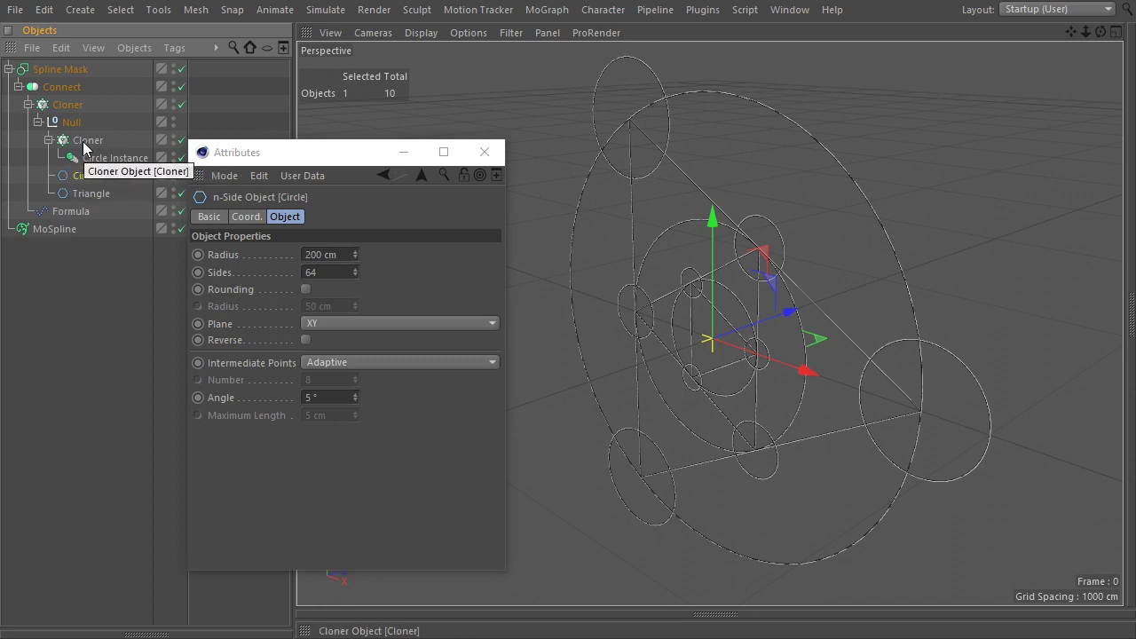
Step: Put the inner Cloner inside a new Connect object and test the MoSpline's growth again with its End value
left_click(83, 143)
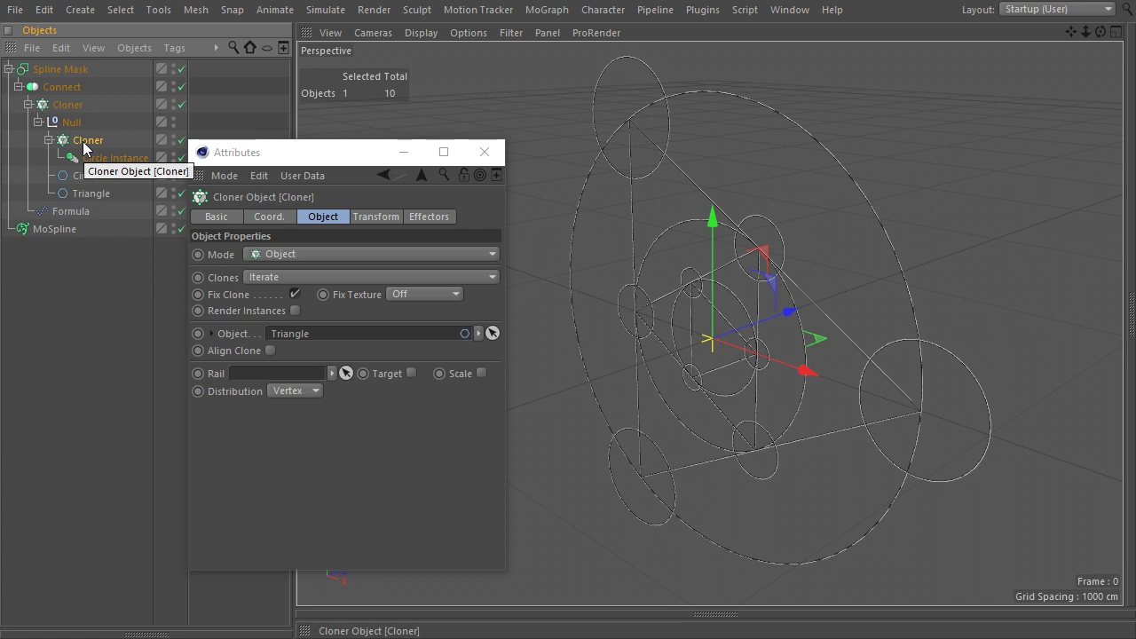
key("shift+c")
type("onn")
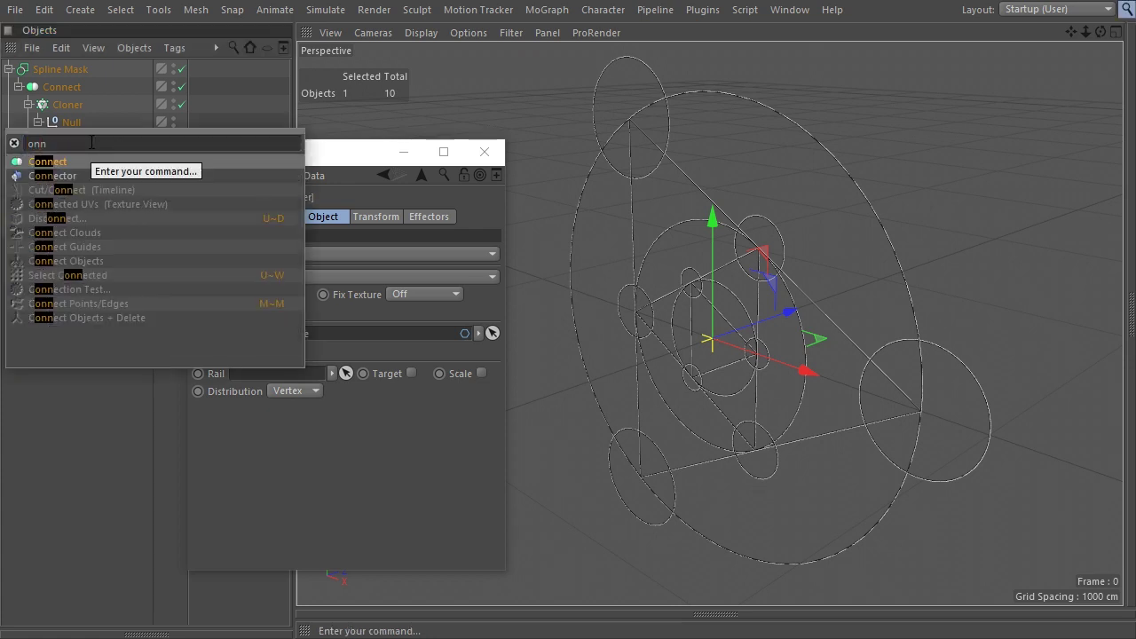
left_click(59, 162, "alt")
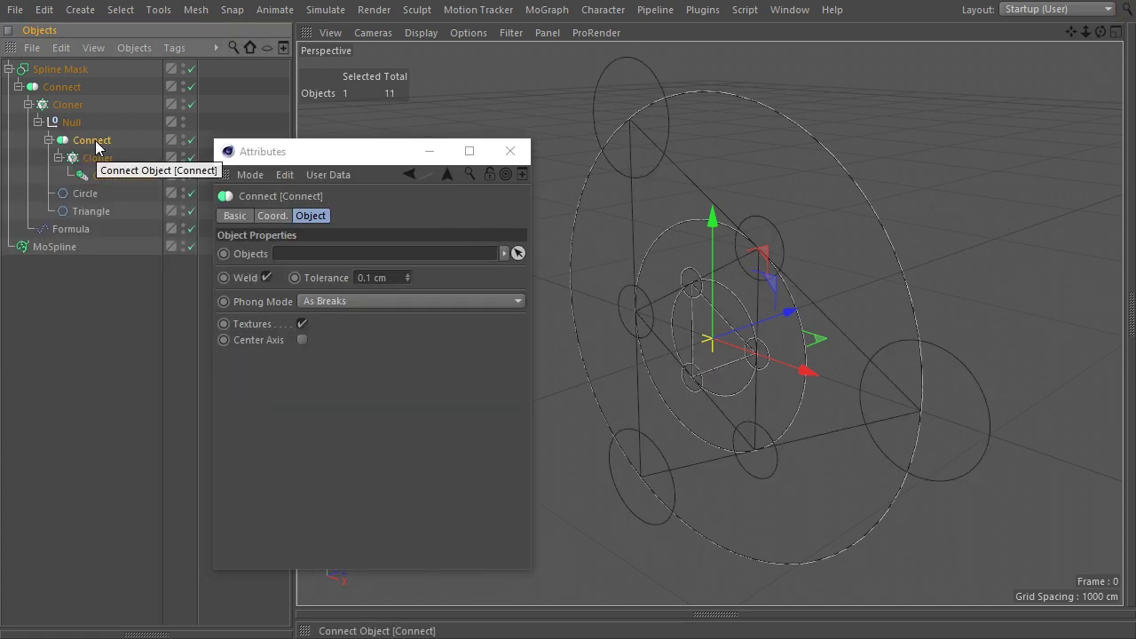
left_click(76, 249)
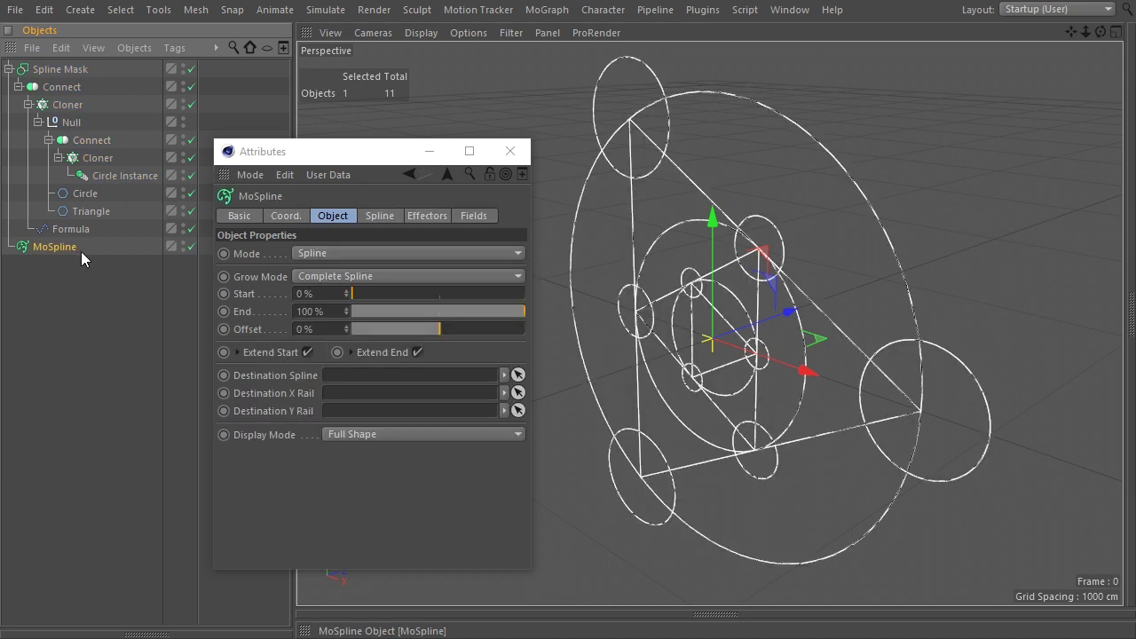
left_click_drag(522, 312, 534, 361)
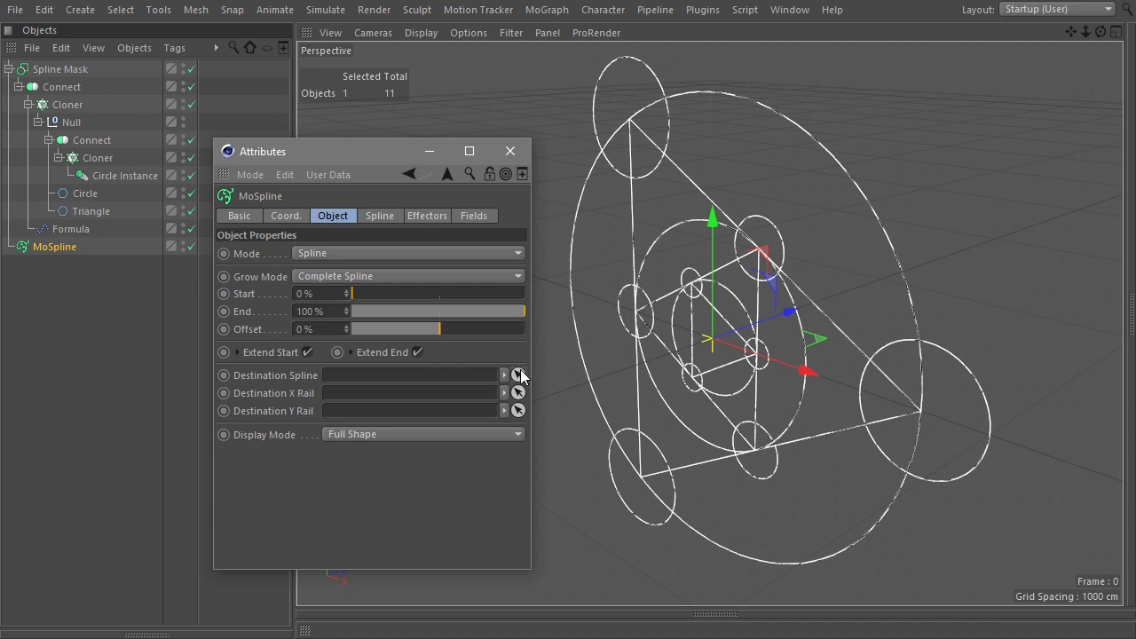
Step: Replace the 2 in the Formula effector's expression with the frequency variable so it reads pow(f;id)-1
left_click(47, 236)
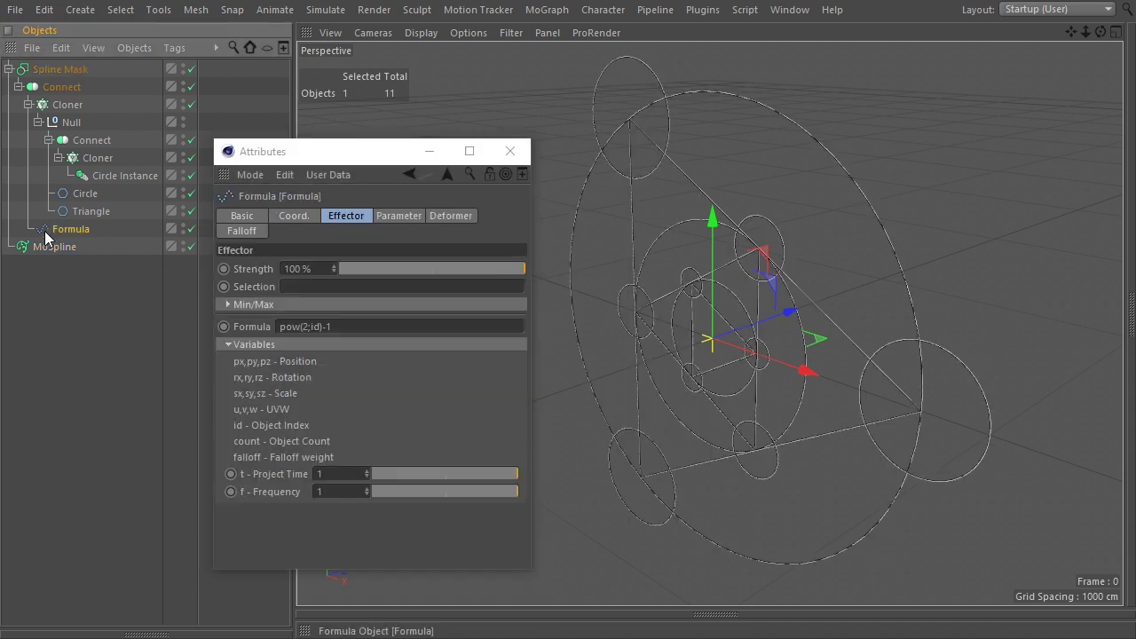
left_click(306, 328)
double_click(305, 327)
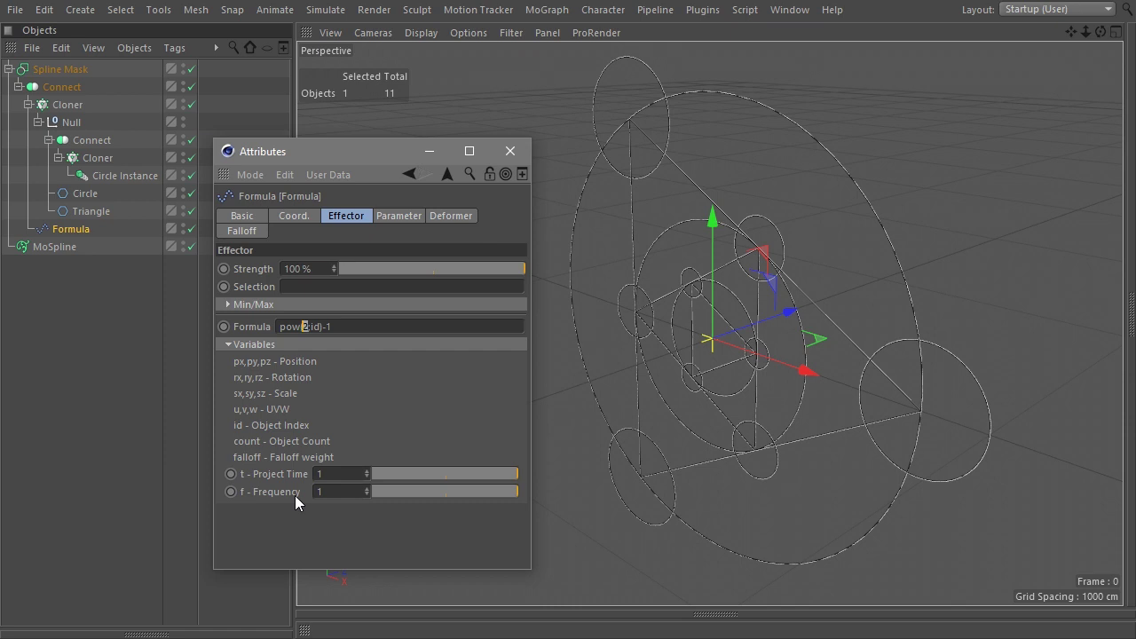
mouse_move(517, 491)
left_mouse_down()
mouse_move(389, 491)
mouse_move(525, 495)
left_mouse_up()
left_click_drag(307, 329, 302, 328)
type("t")
type("f")
key("Return")
mouse_move(510, 488)
left_mouse_down()
mouse_move(416, 499)
mouse_move(522, 499)
left_mouse_up()
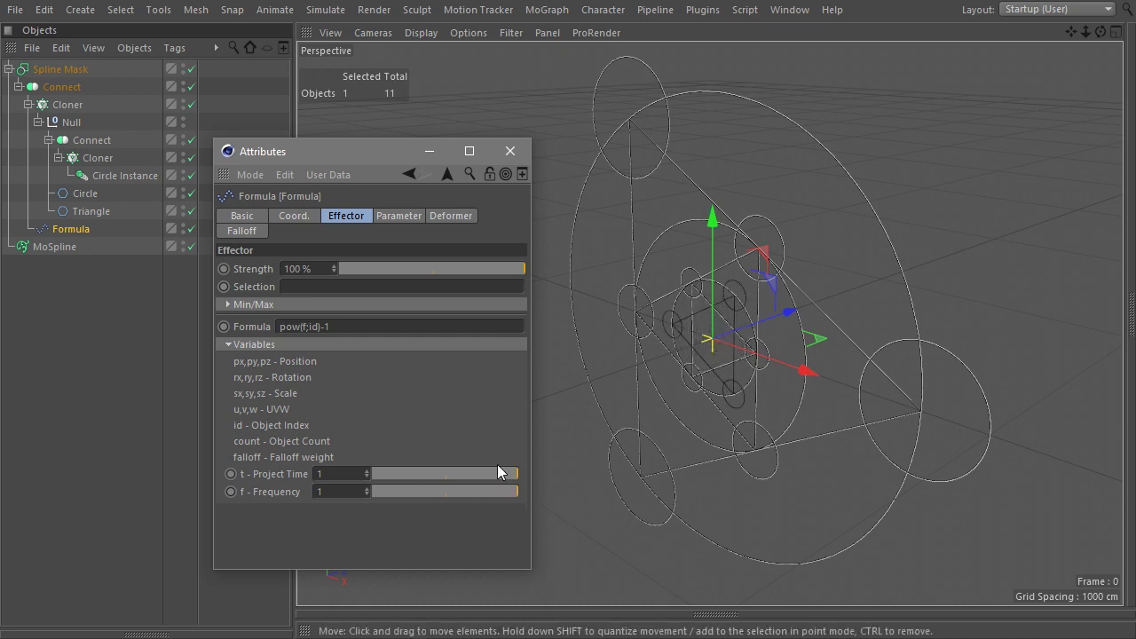
Step: With the MoSpline temporarily disabled, set the Formula effector's frequency to 2 and hide the Spline Mask in the viewport
left_click(191, 246)
left_click_drag(367, 490, 184, 491)
type("2")
key("Return")
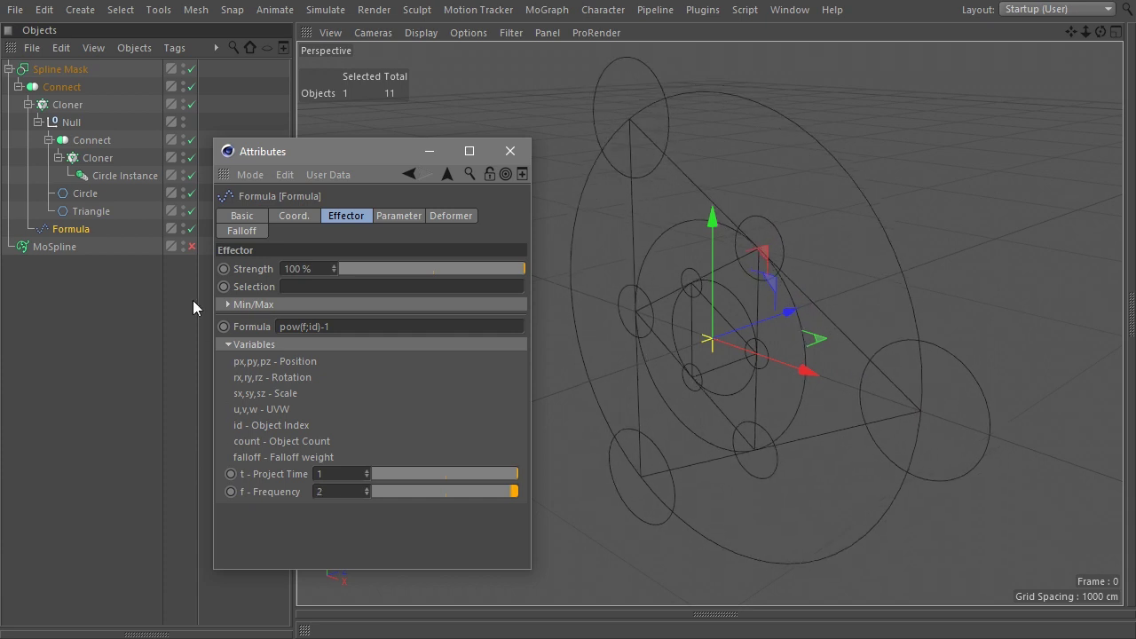
left_click(182, 70)
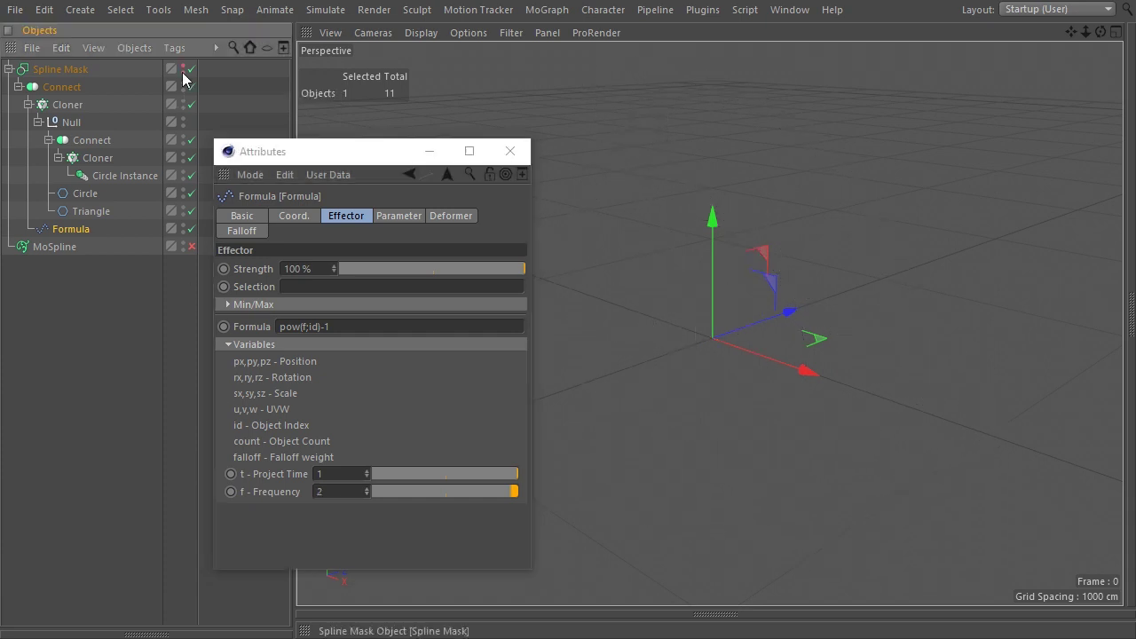
left_click(191, 246)
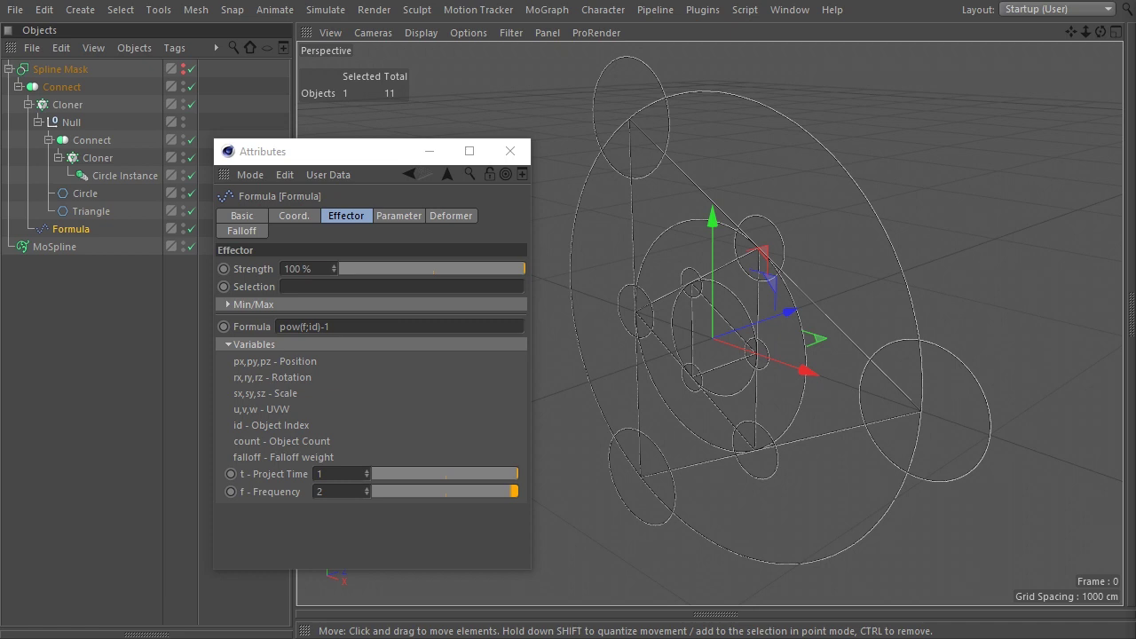
Step: Create a Hair Material and apply it to the MoSpline
left_click(1127, 326)
left_click(932, 39)
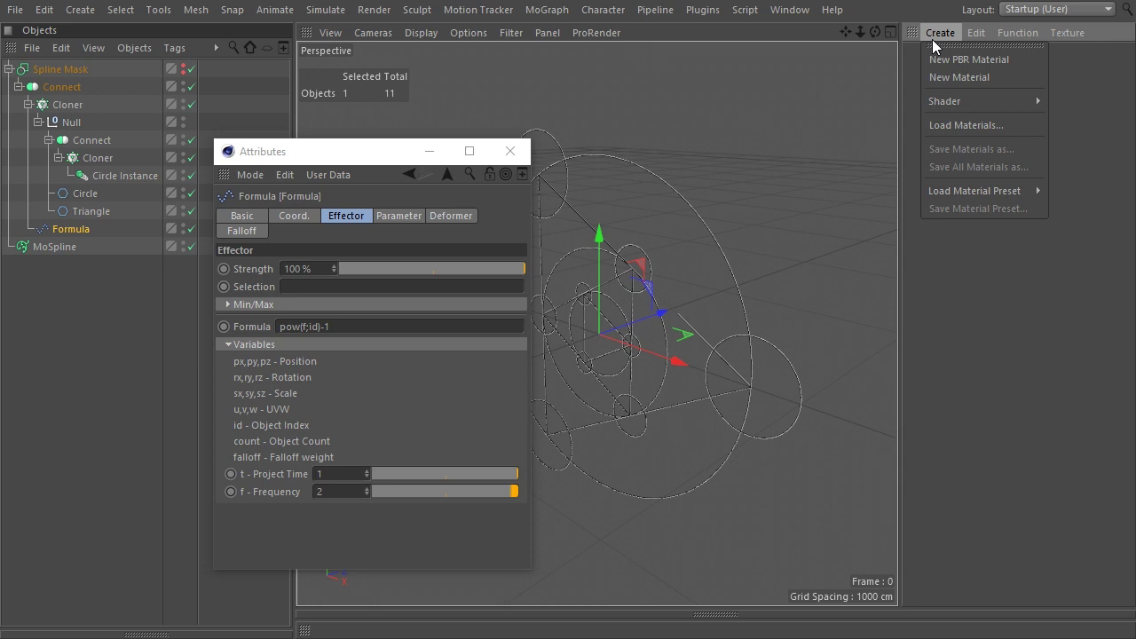
mouse_move(945, 101)
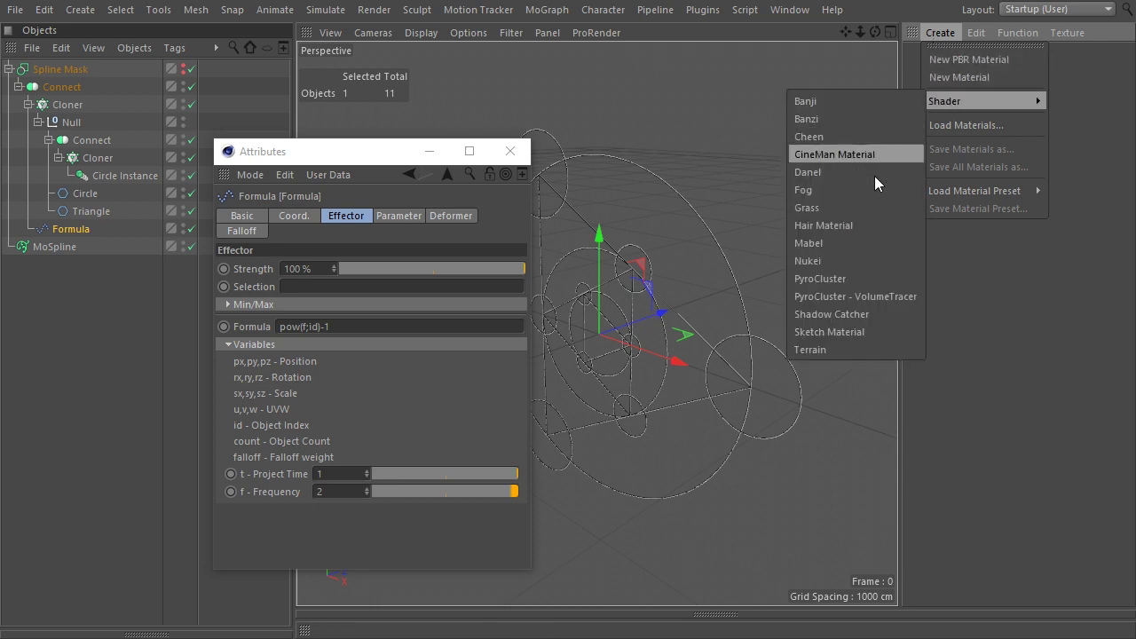
left_click(864, 230)
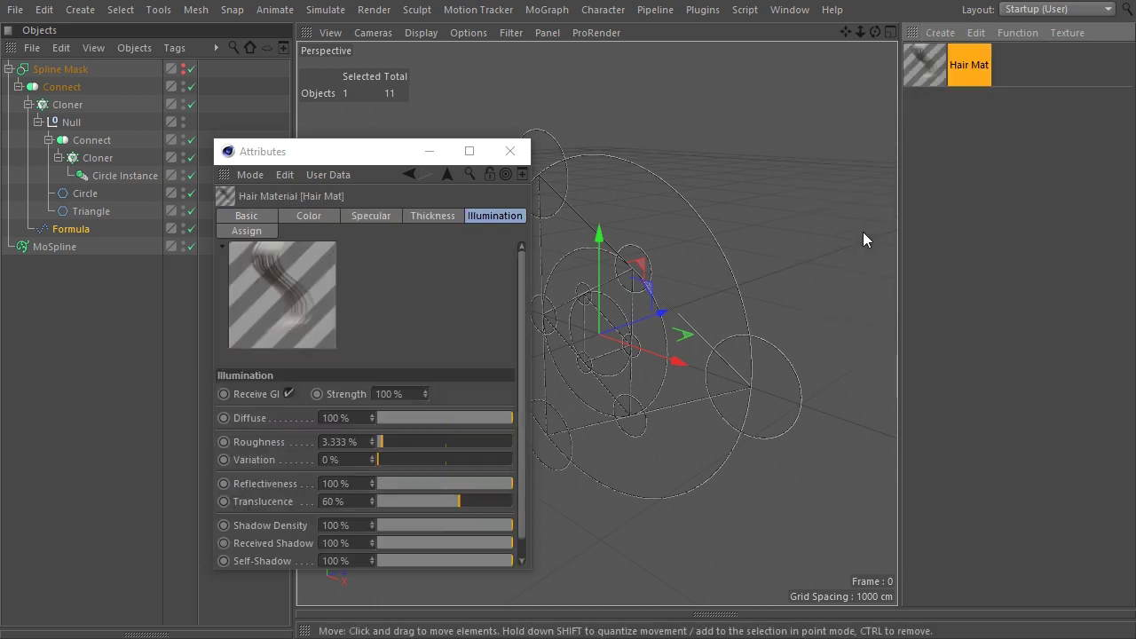
left_click(221, 192)
left_click_drag(221, 192, 53, 248)
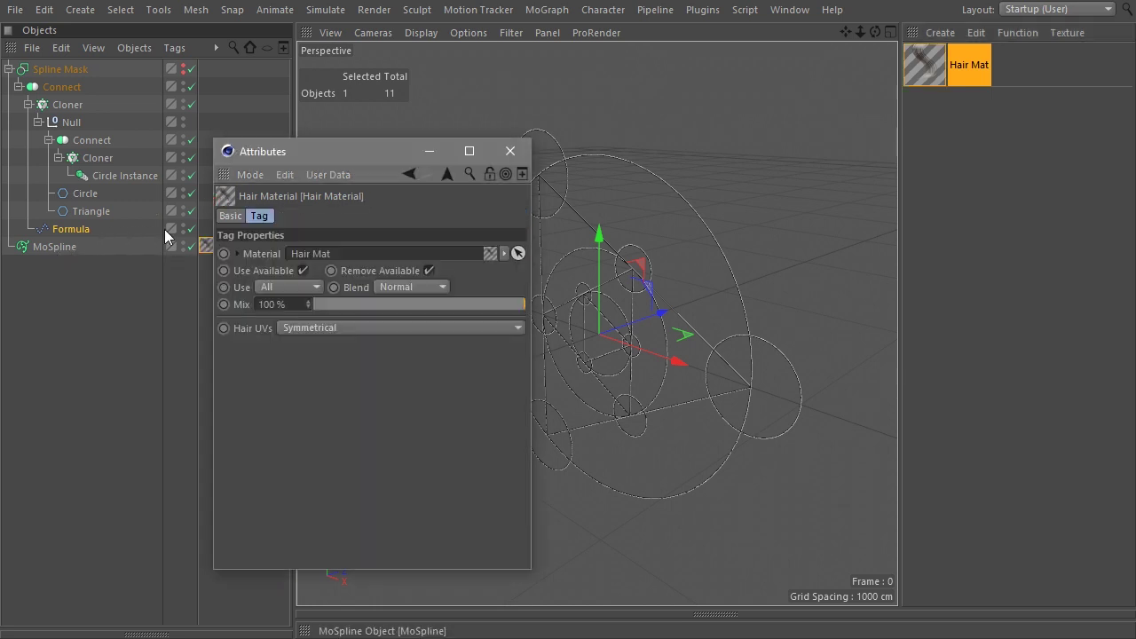
left_click(909, 32)
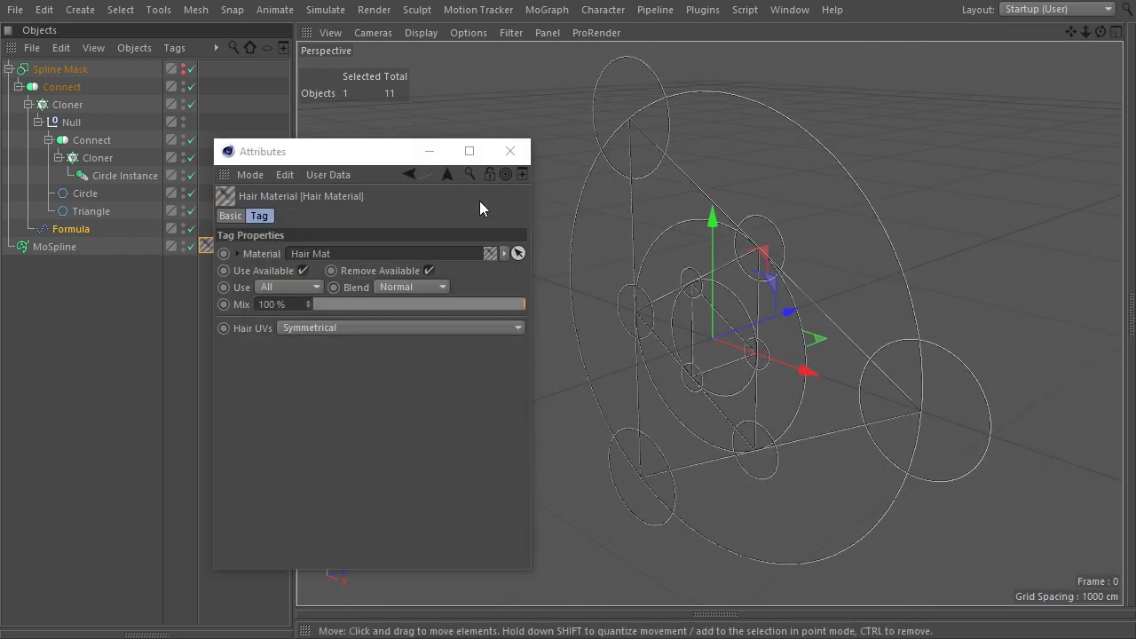
Step: Remove the dark knot from the hair material's color gradient and make the remaining knot white with 0% saturation and 100% value
double_click(204, 247)
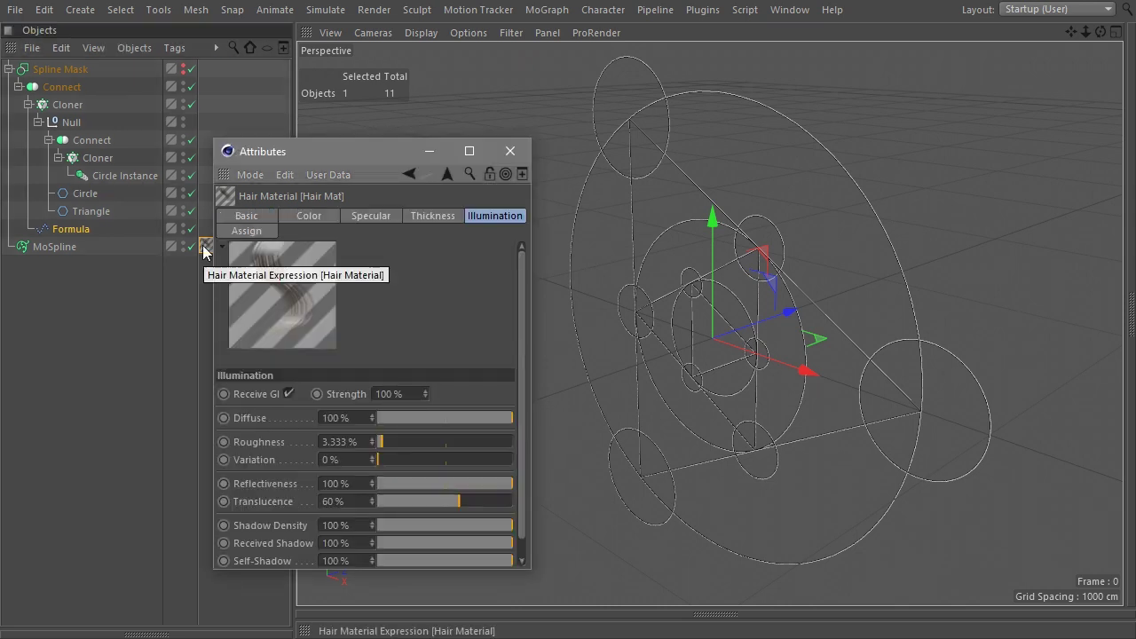
left_click(298, 217)
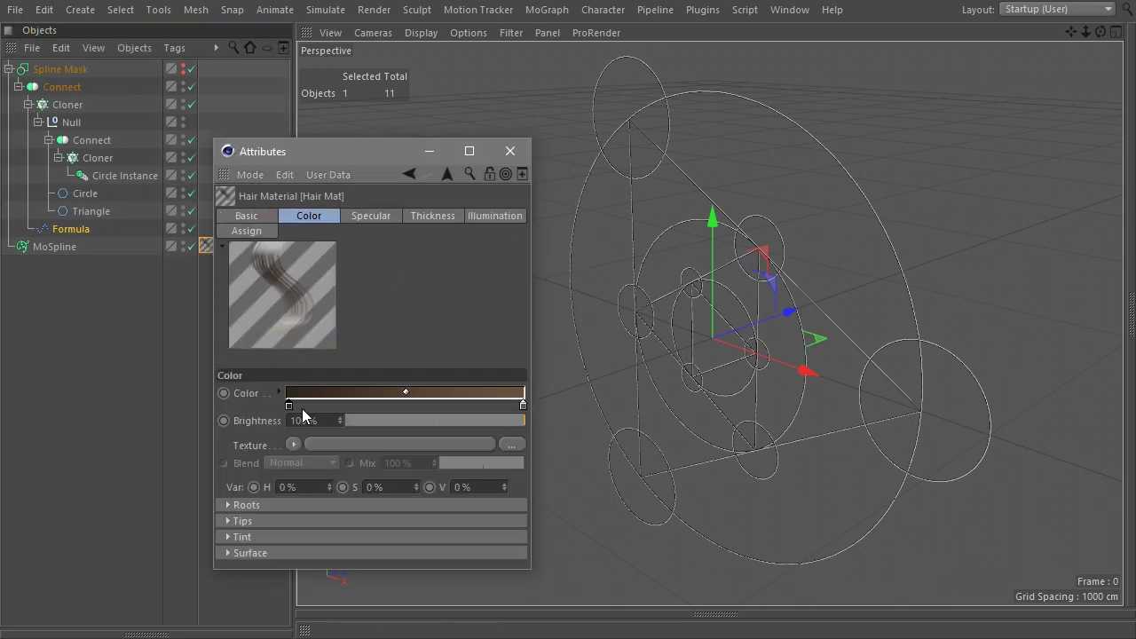
left_click_drag(289, 405, 286, 444)
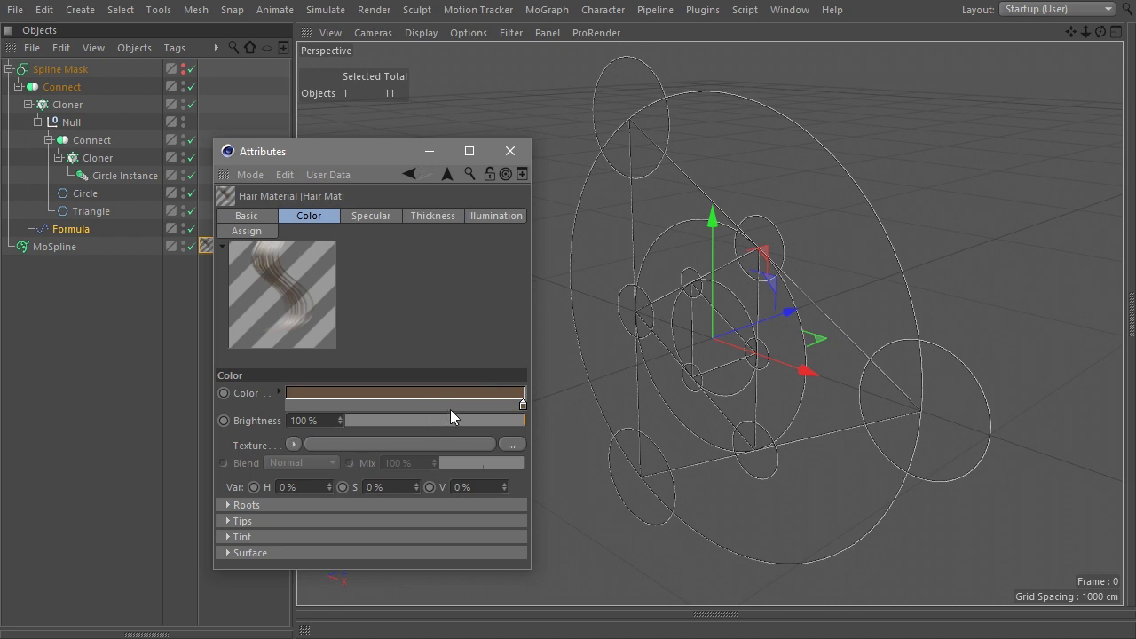
double_click(522, 407)
left_click_drag(531, 442, 696, 453)
left_click_drag(523, 421, 423, 425)
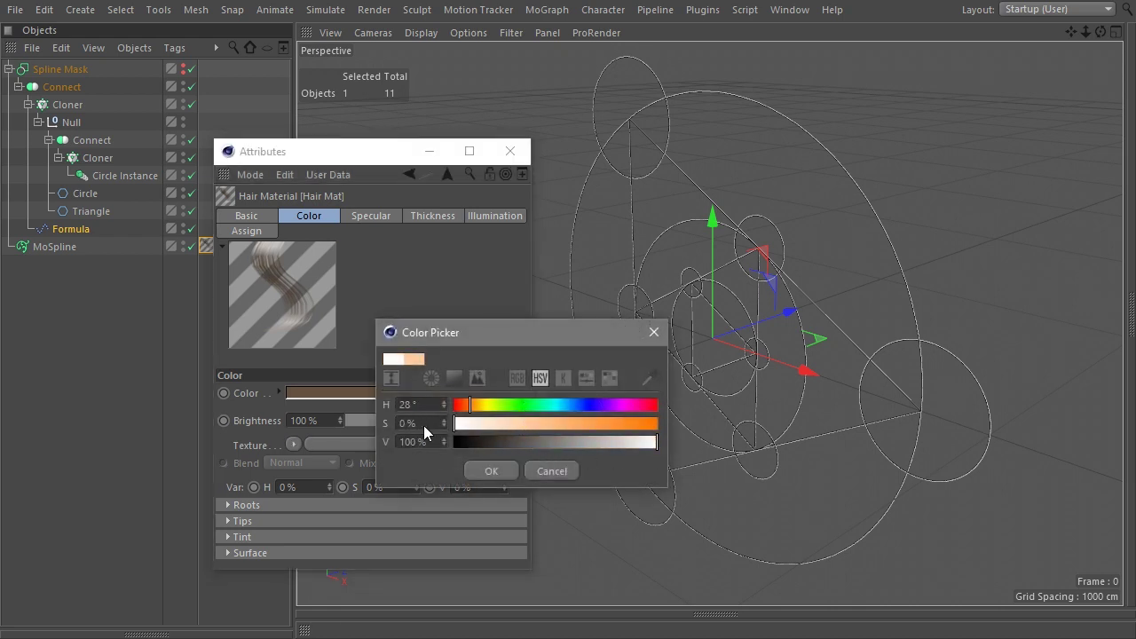
left_click(490, 472)
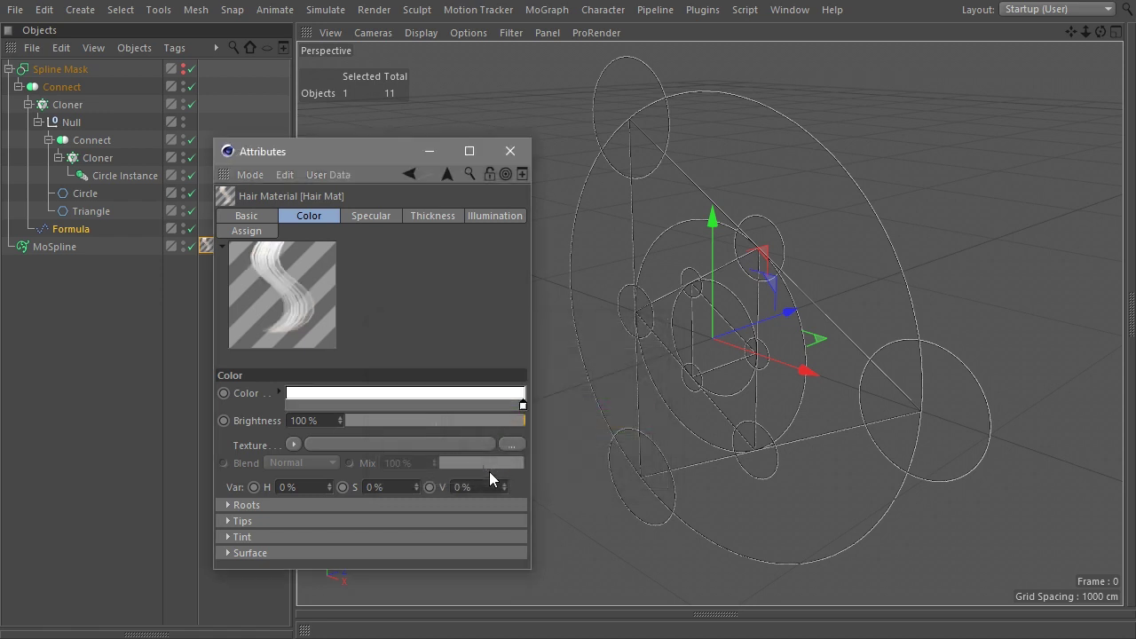
Step: Set the hair material's root and tip thickness to 5 cm each
left_click(432, 215)
key("ctrl+a")
type("5")
key("Tab")
type("5")
key("Return")
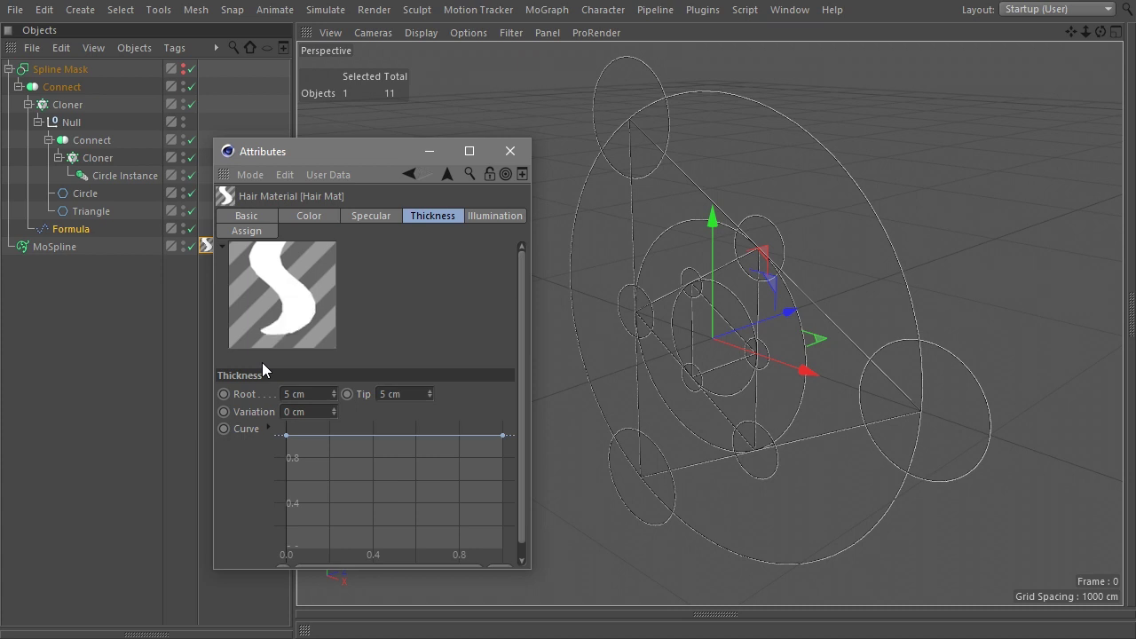
Step: Render the current frame to the Picture Viewer to check the line thickness and color
left_click(511, 151)
key("shift+r")
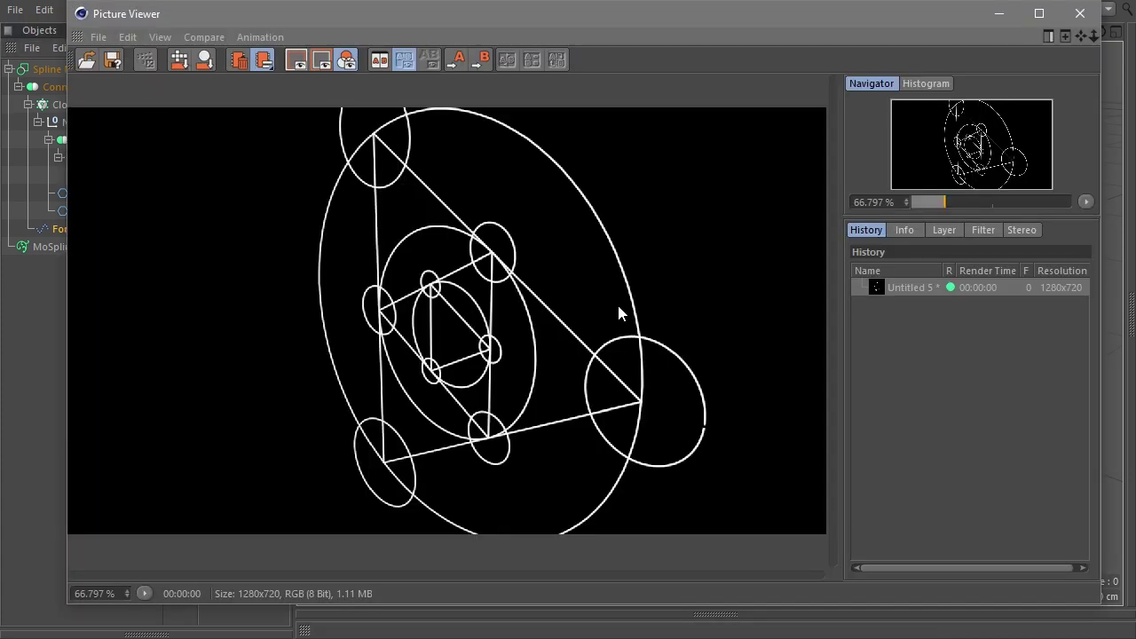
left_click(1079, 13)
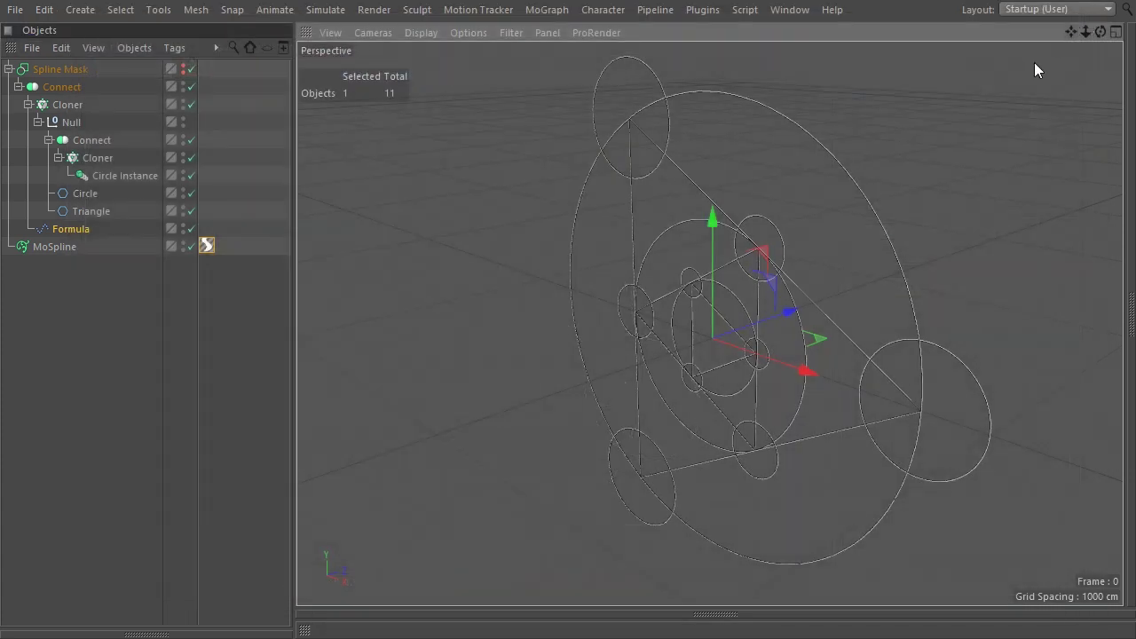
Step: Keyframe the MoSpline's End value from 0% at frame 0 to 100% at frame 300, with the timeline extended to 300 frames
left_click(418, 619)
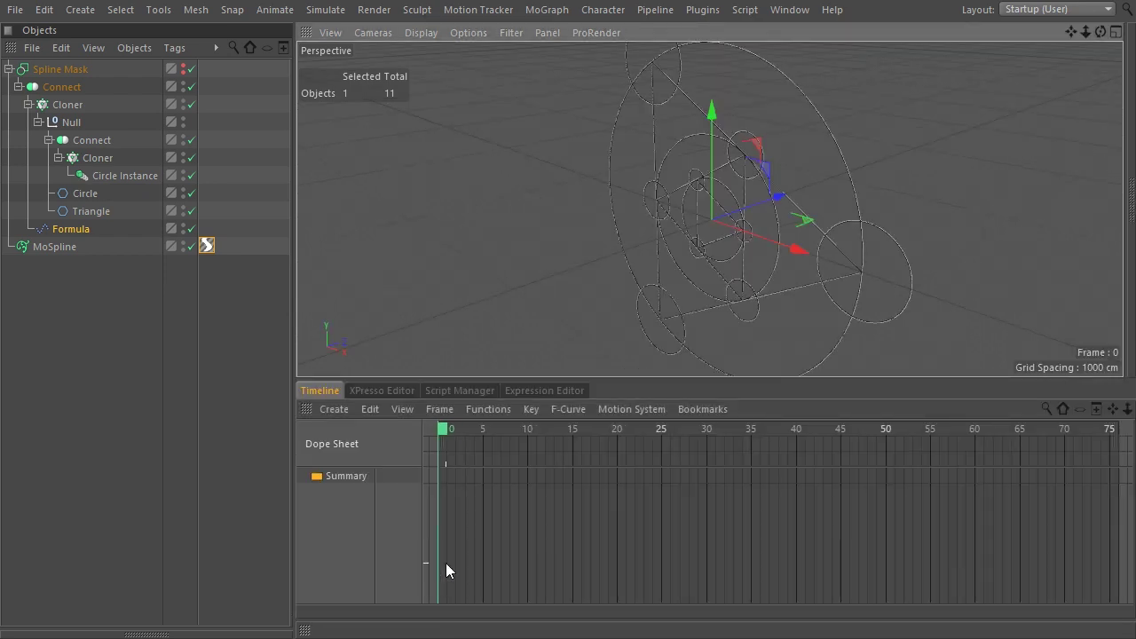
double_click(22, 246)
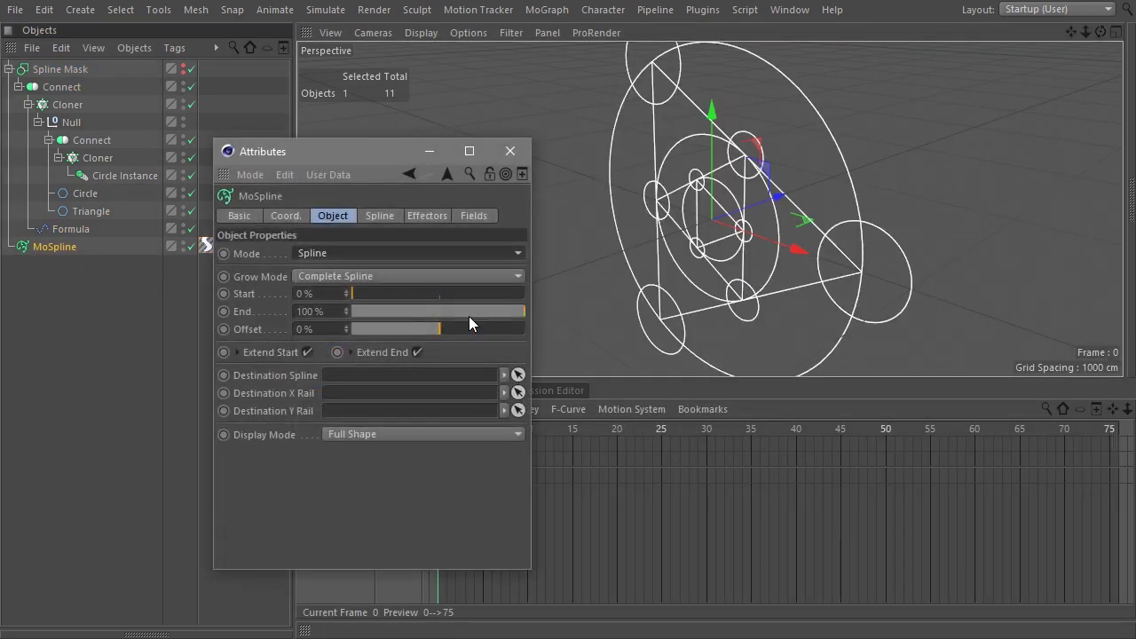
left_click_drag(519, 316, 270, 312)
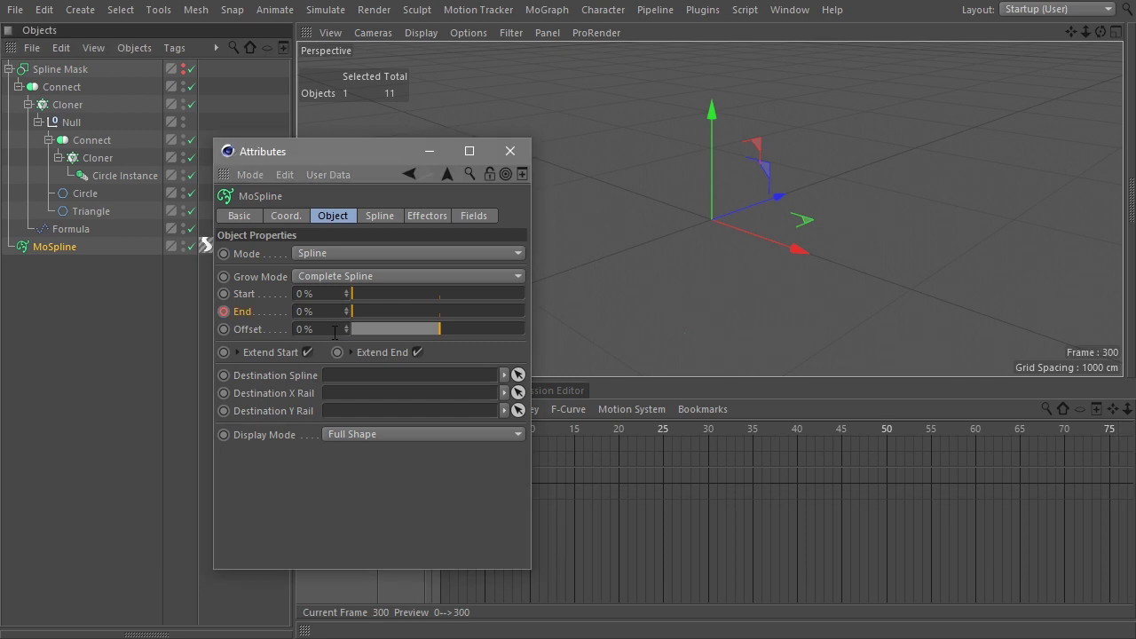
left_click(741, 538)
key("h")
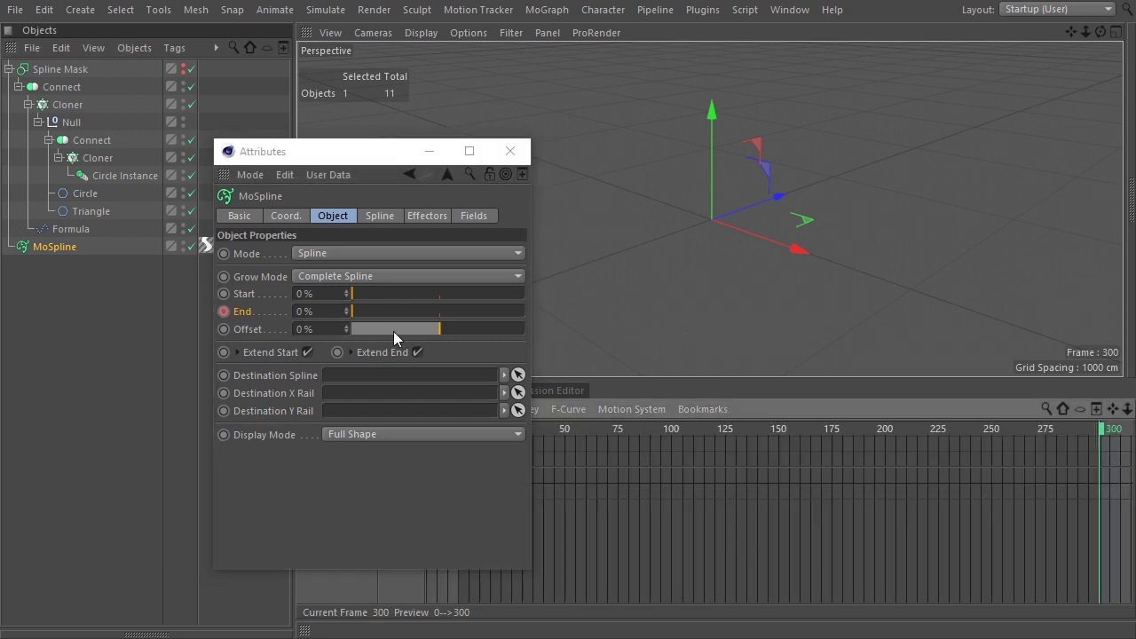
left_click_drag(356, 312, 608, 328)
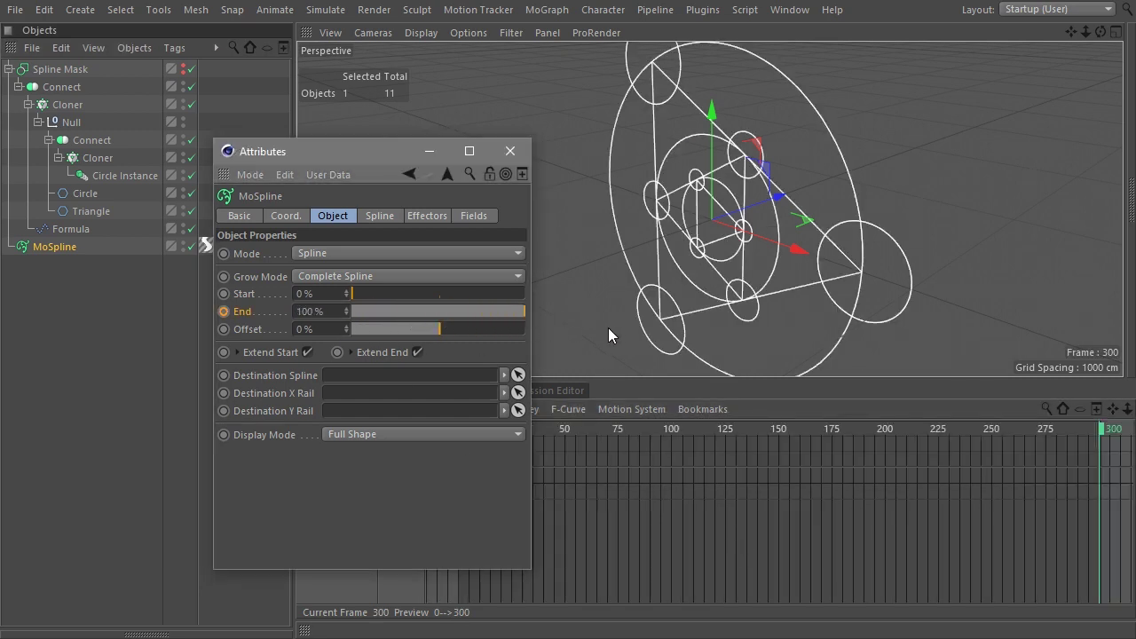
left_click(223, 313)
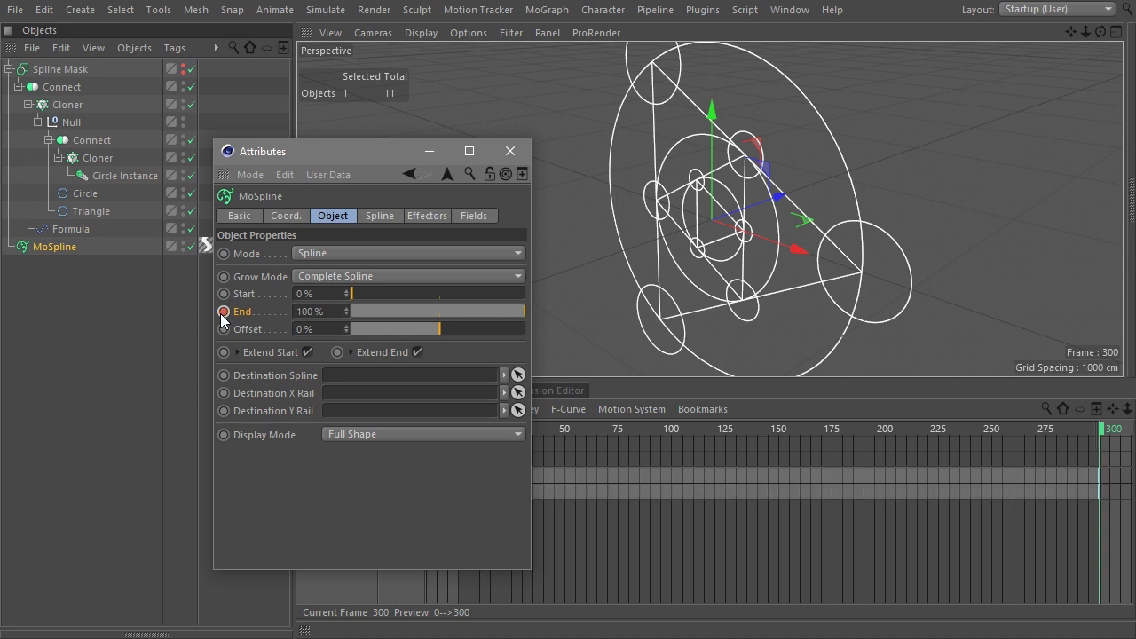
left_click(510, 151)
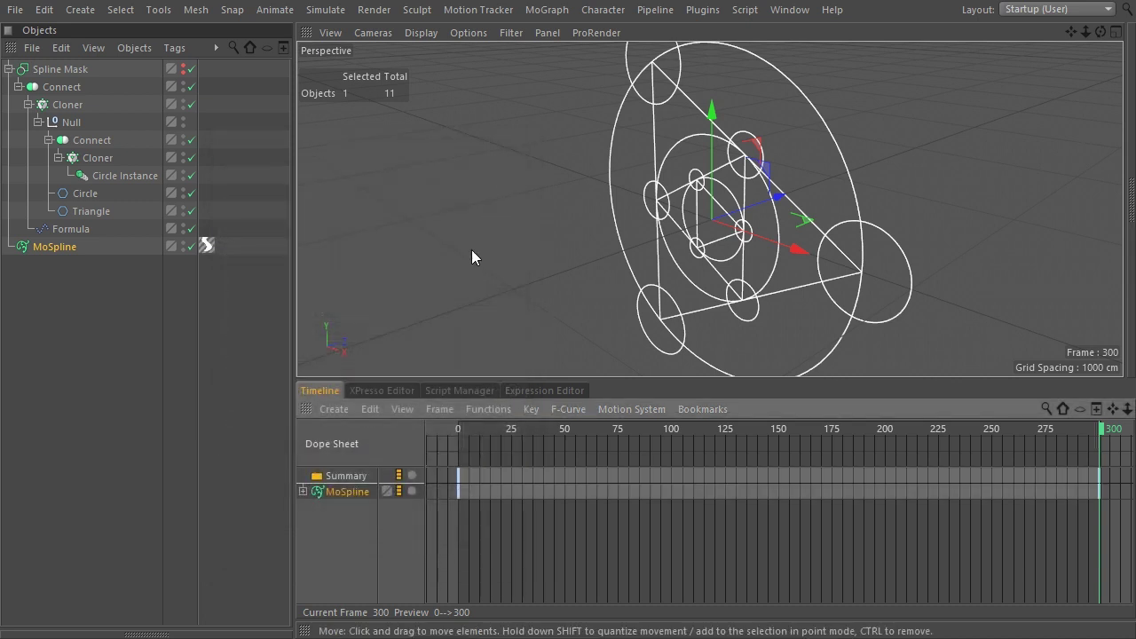
Step: Close the timeline and play back the MoSpline's growth animation from a new viewing angle
key("shift+F3")
left_click_drag(774, 379, 896, 366, "alt")
key("F8")
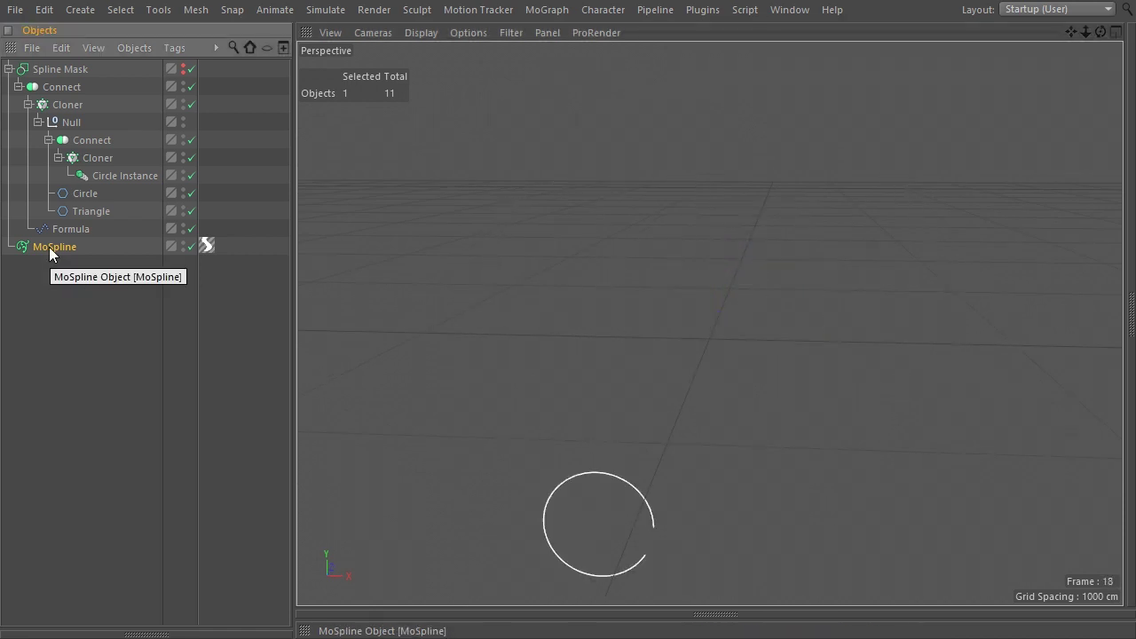